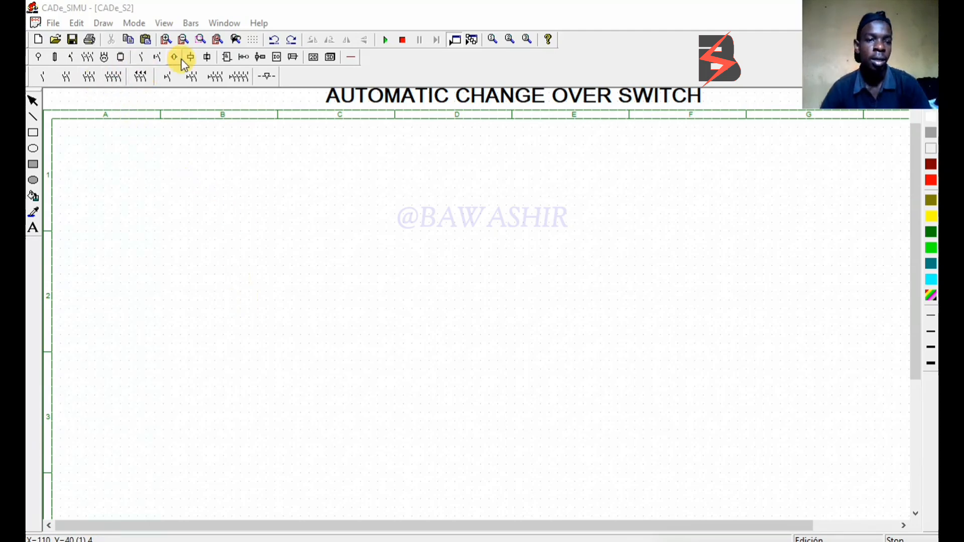
Place two three-phase L1 L2 L3 supply symbols side by side at the lower end of columns A and B
left_click(38, 59)
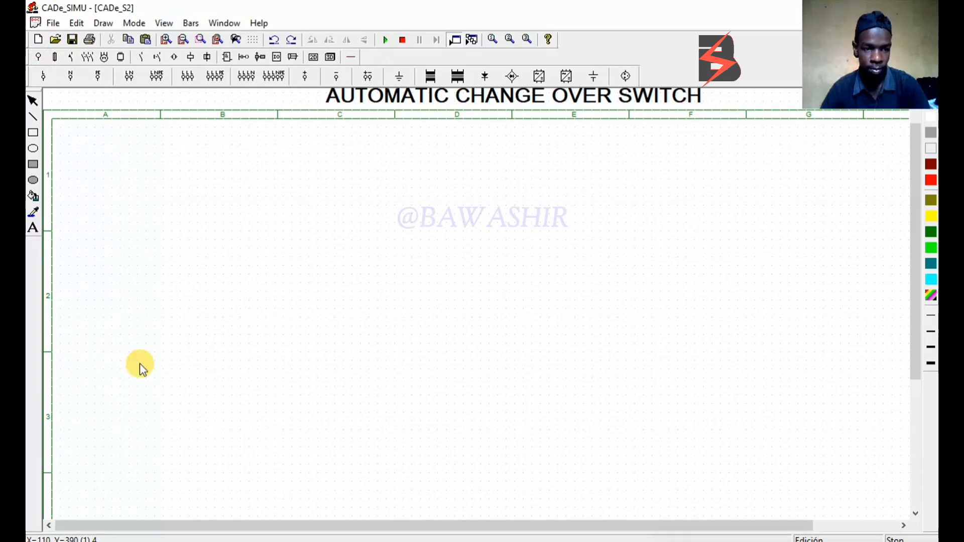
left_click(187, 79)
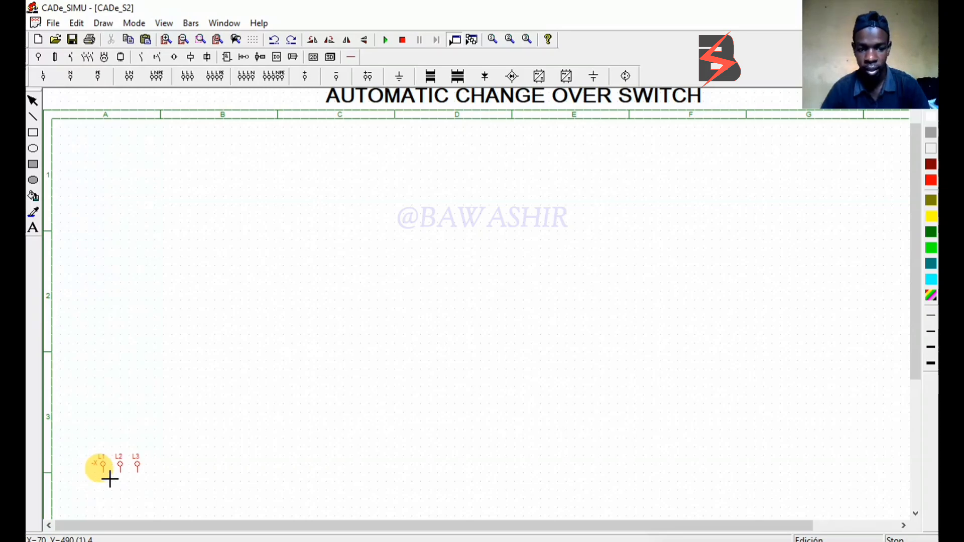
left_click(110, 479)
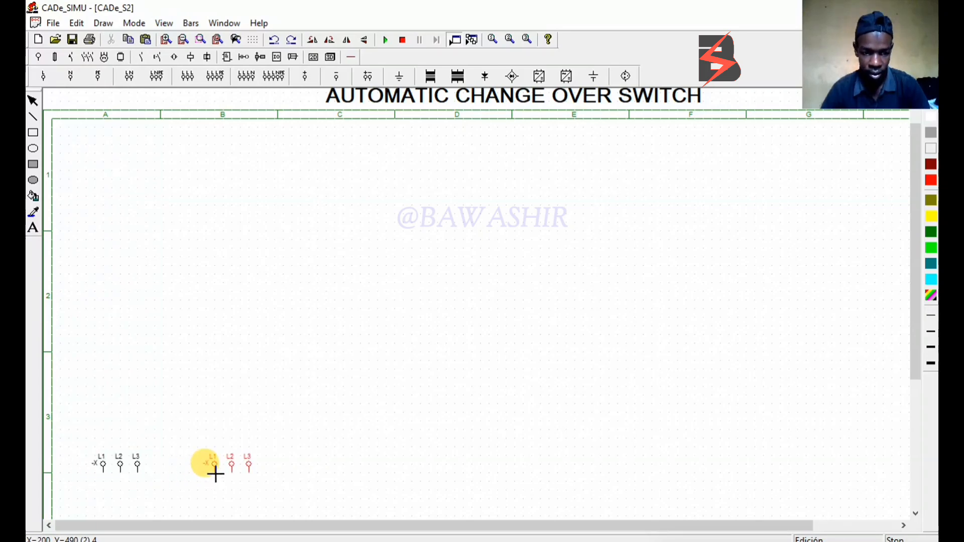
left_click(214, 473)
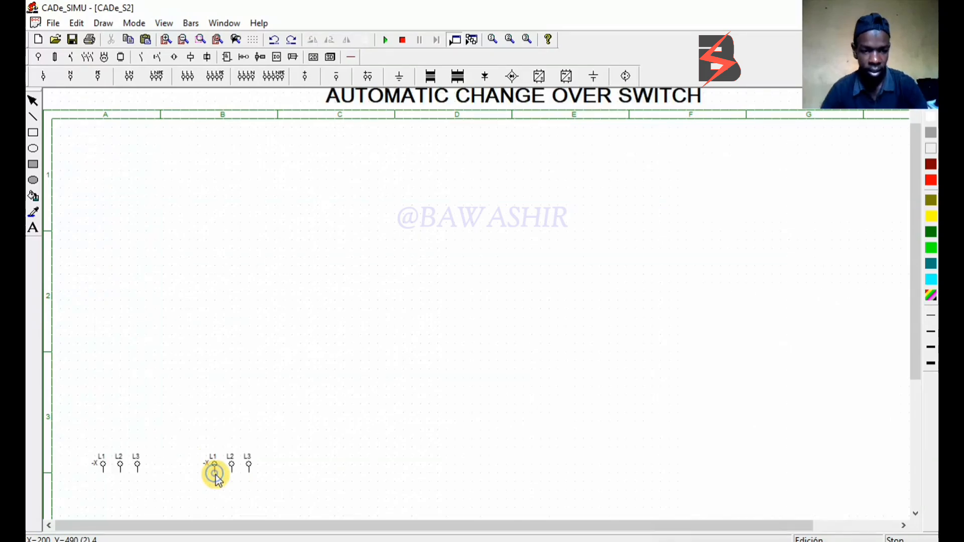
Rotate both three-phase supply symbols 180 degrees so their terminals face up, and shift each slightly back toward its original place
left_click(120, 470)
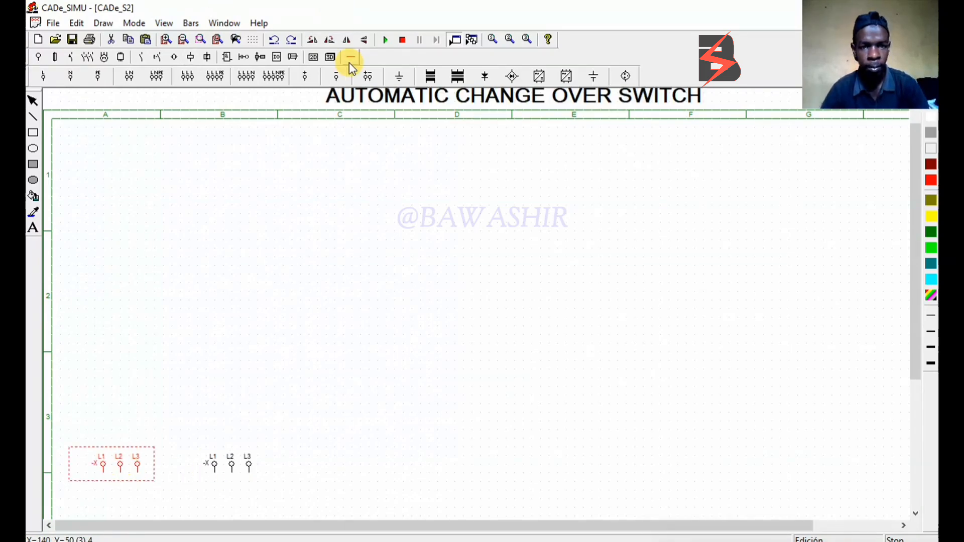
left_click(329, 40)
left_click(330, 40)
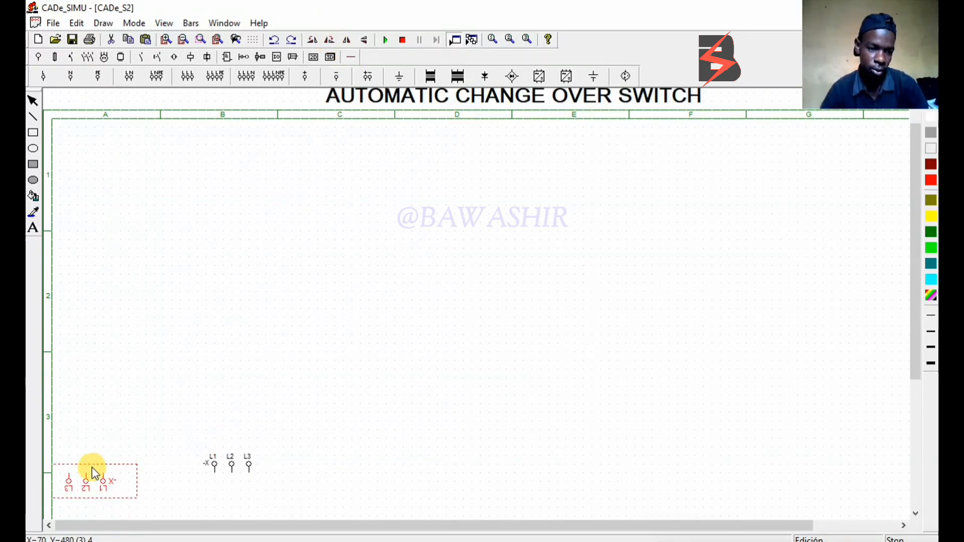
left_click_drag(91, 482, 105, 480)
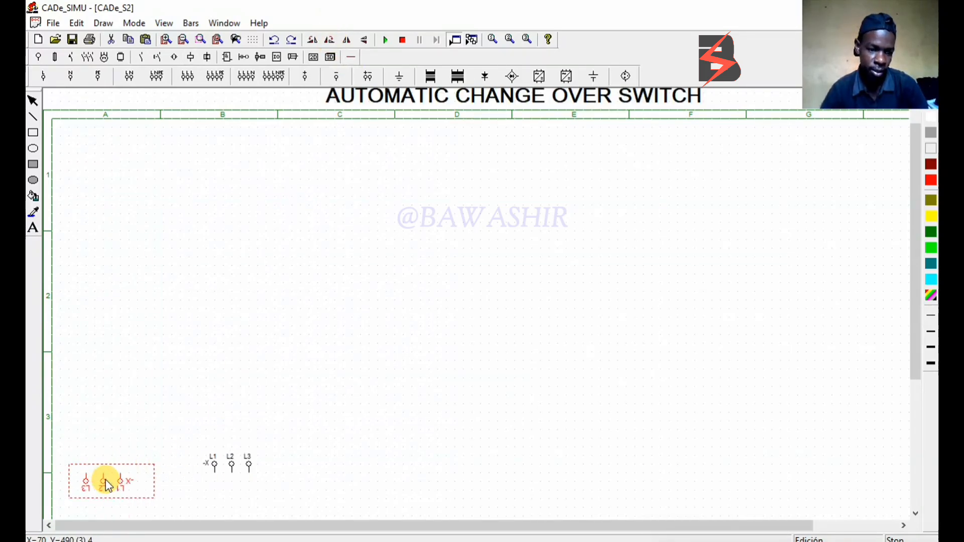
left_click(224, 464)
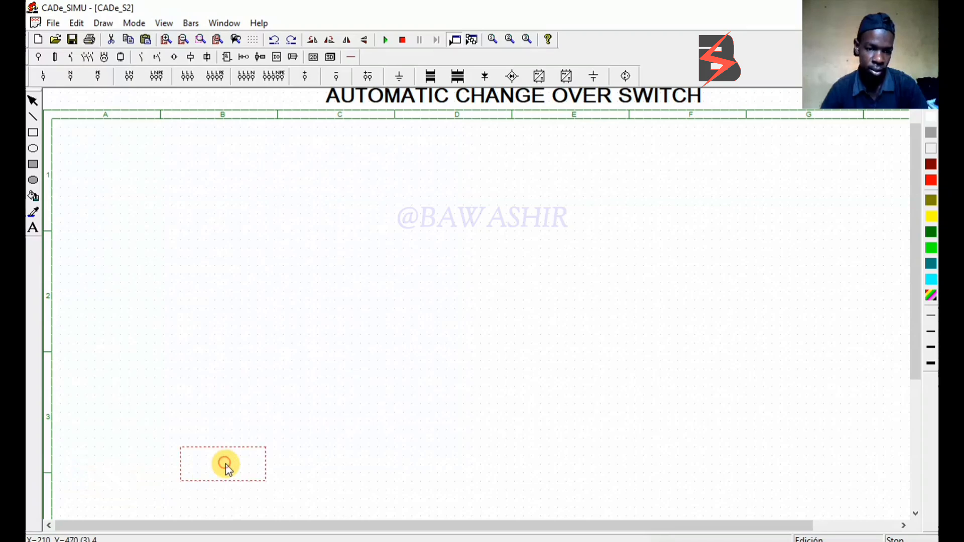
left_click(332, 40)
left_click(331, 40)
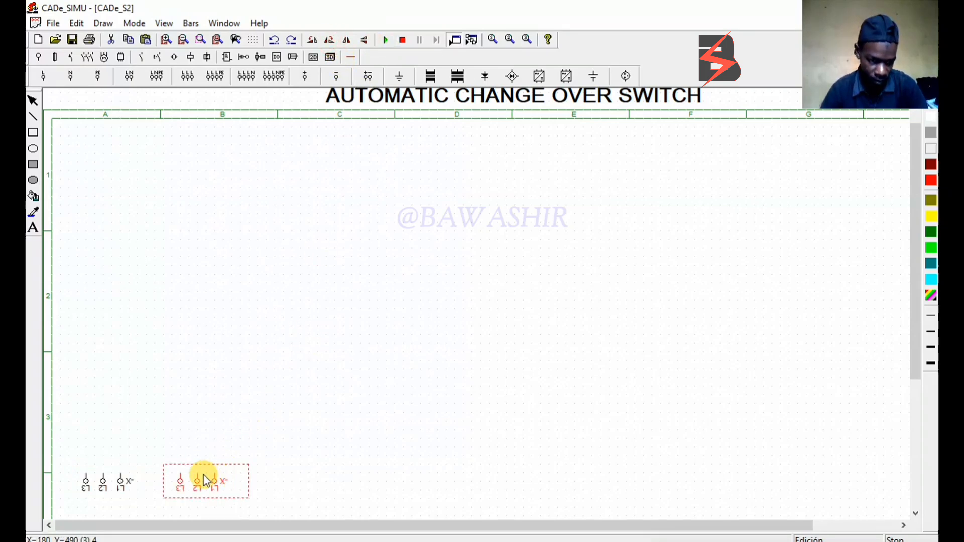
left_click_drag(205, 480, 208, 482)
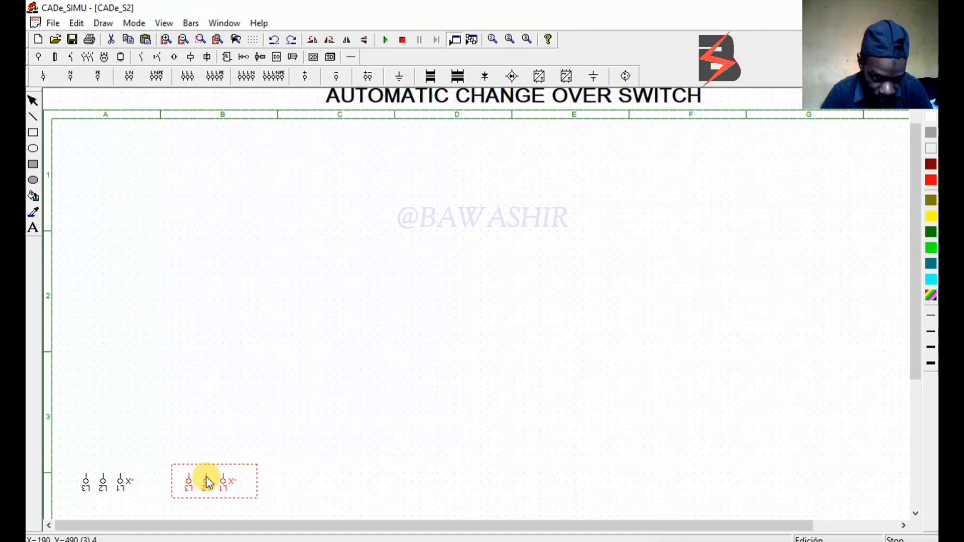
Name the three-phase supply in column A MAINS
double_click(119, 478)
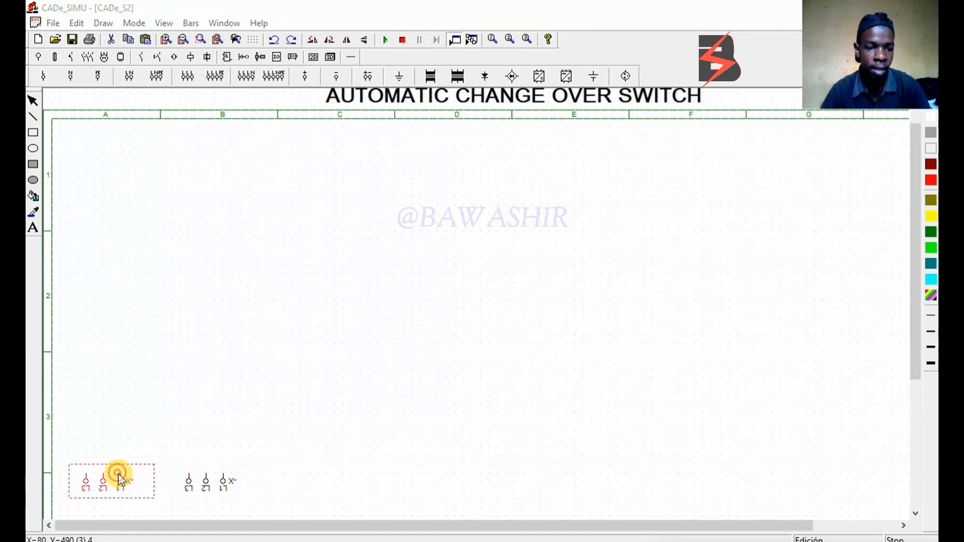
key("BackSpace")
key("BackSpace")
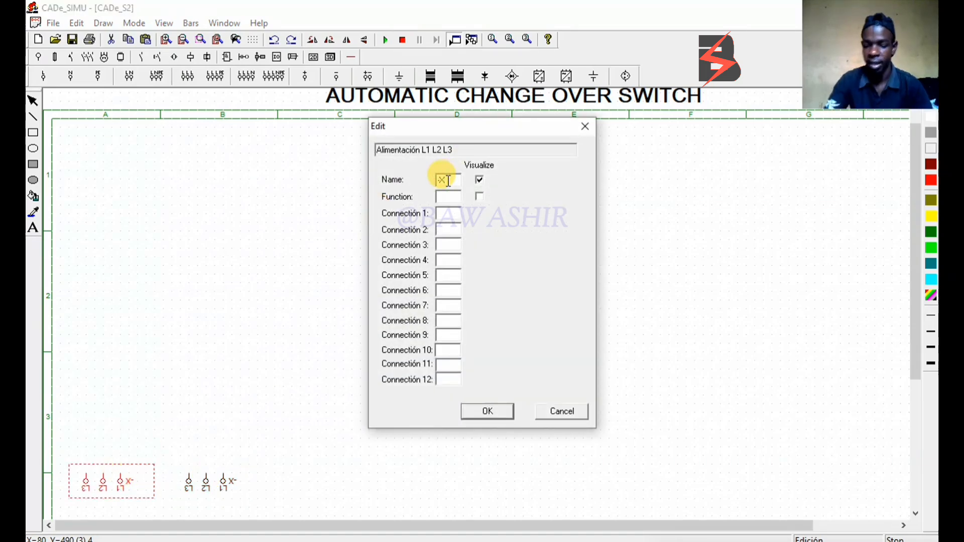
type("MAINS")
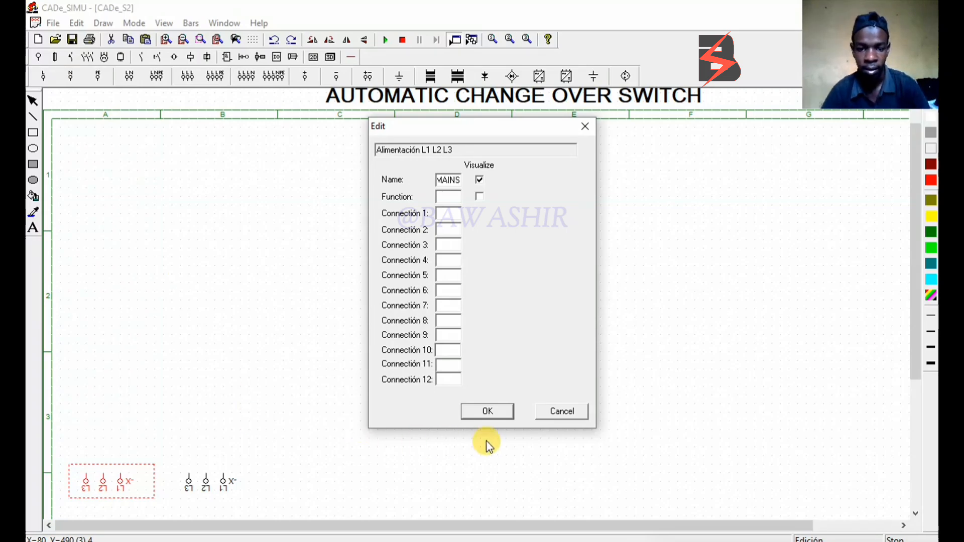
left_click(488, 411)
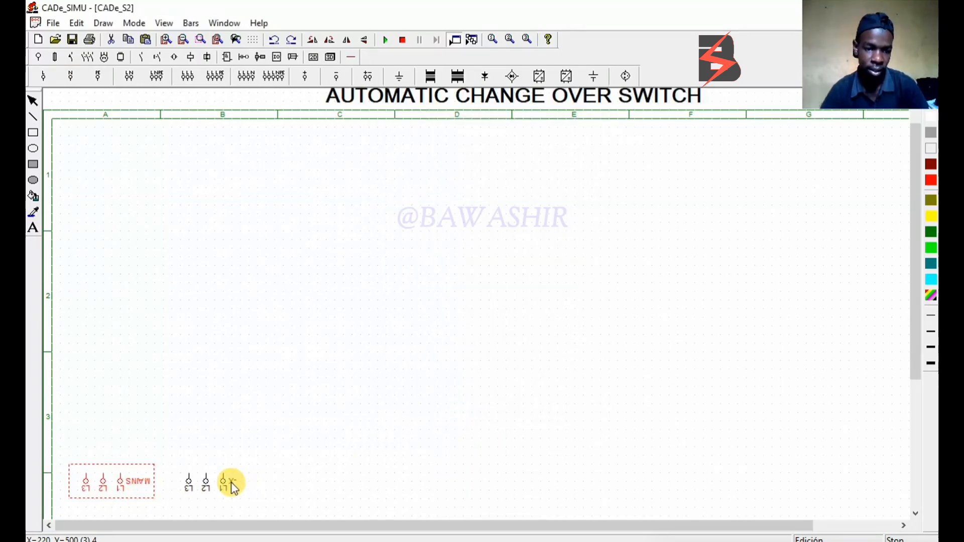
Name the three-phase supply in column B GEN
double_click(216, 482)
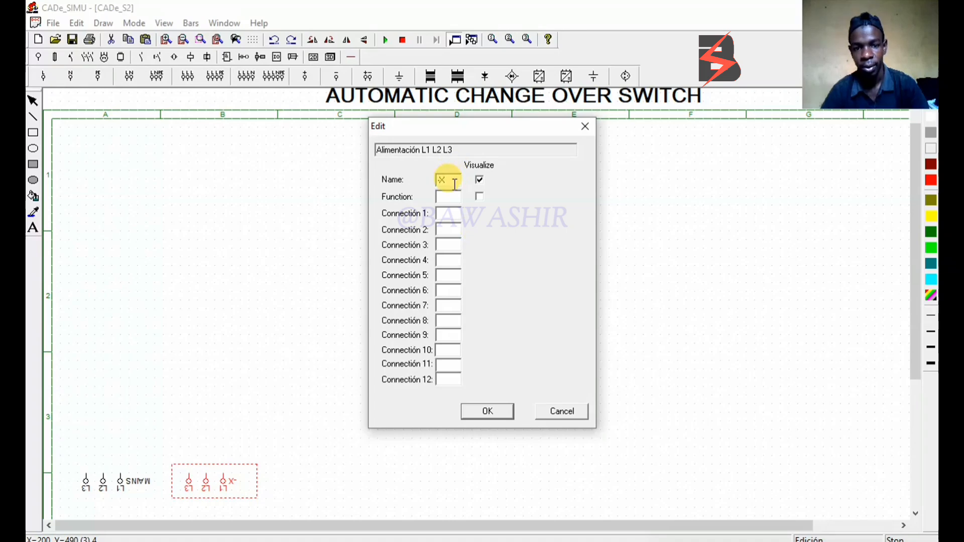
left_click(455, 184)
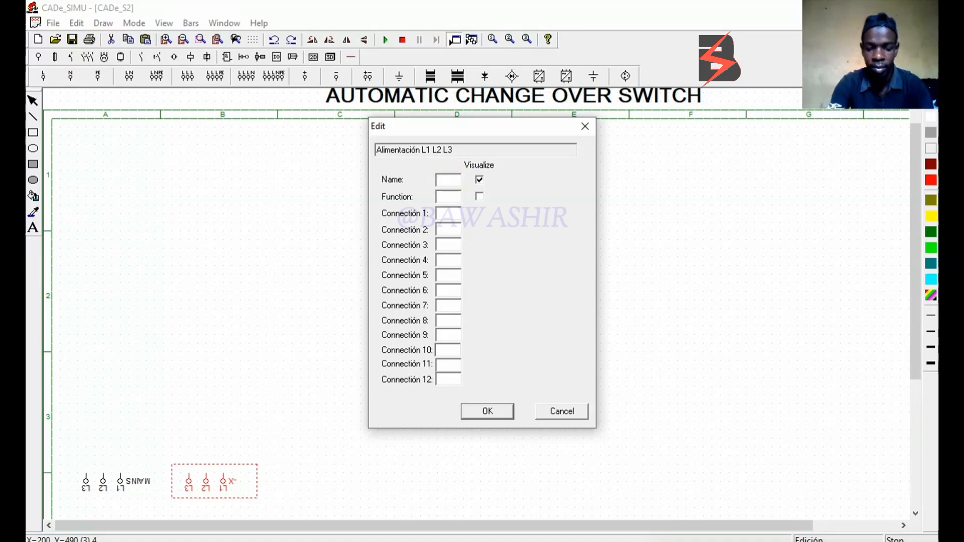
type("GEN")
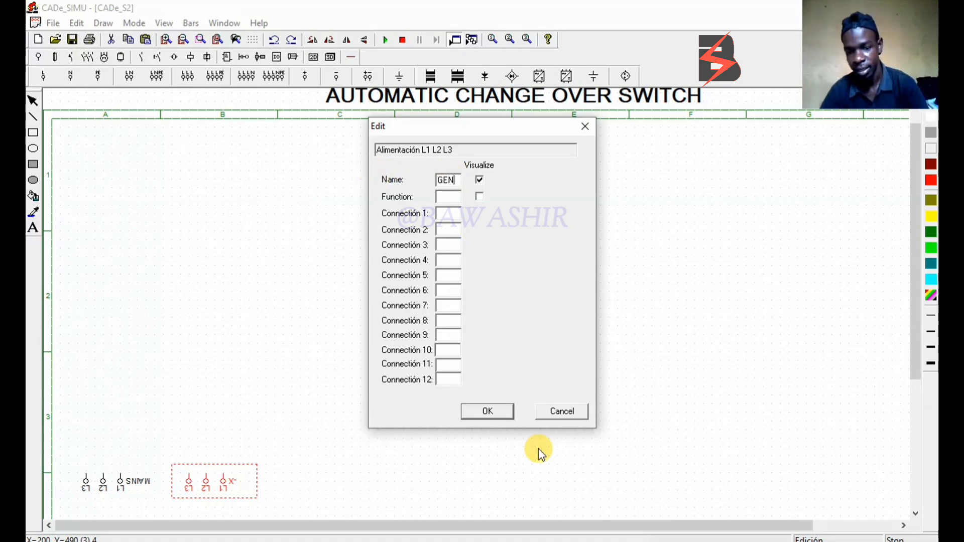
left_click(483, 414)
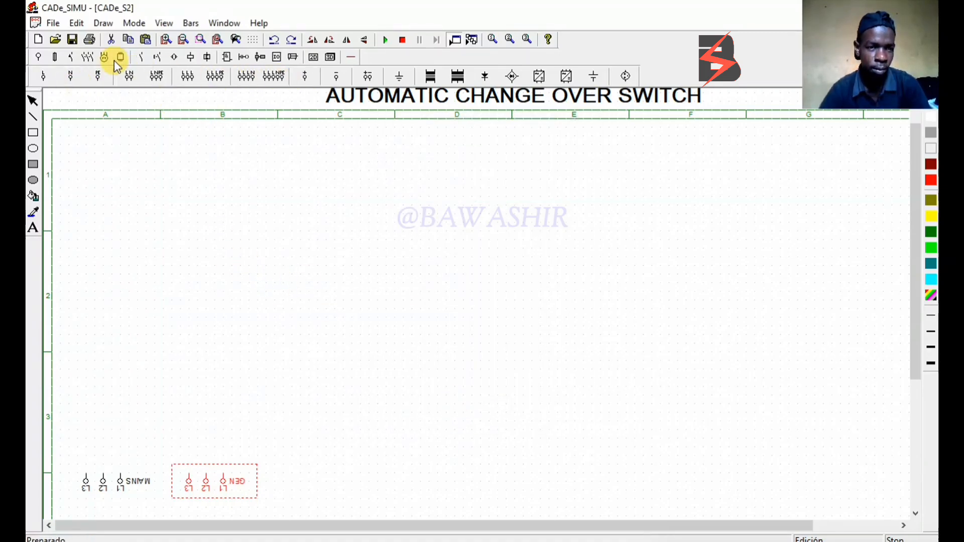
Place two manually operated three-pole switches above the supplies and align the first one's poles with the MAINS terminals
left_click(82, 57)
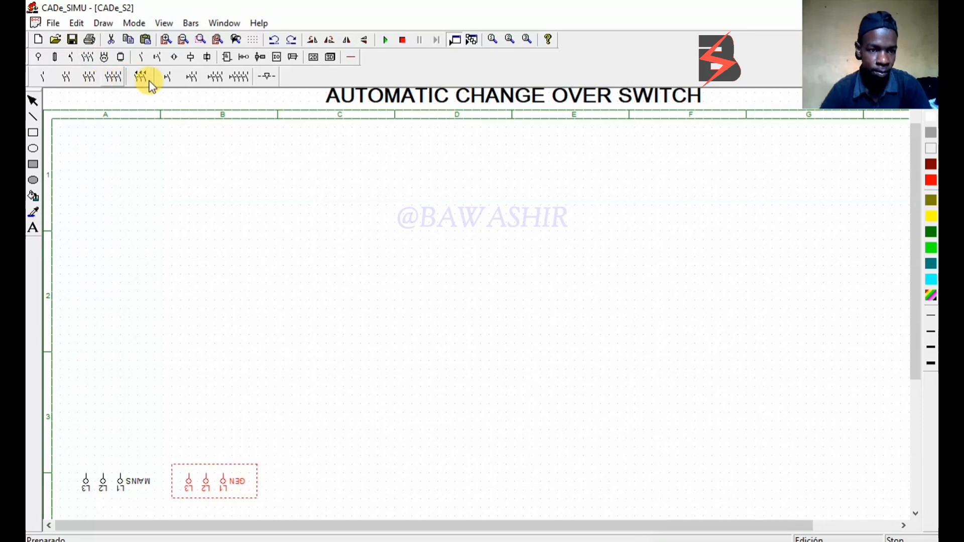
left_click(216, 75)
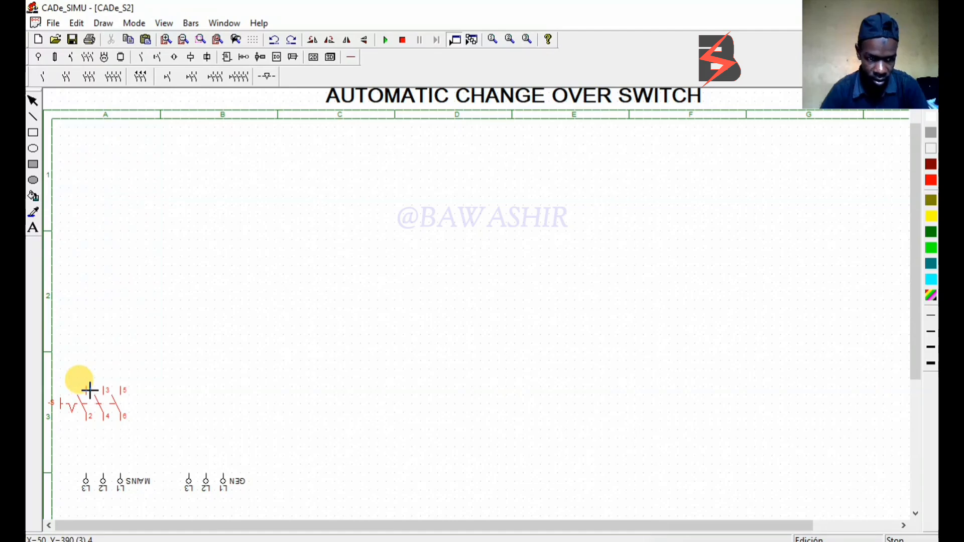
left_click(92, 382)
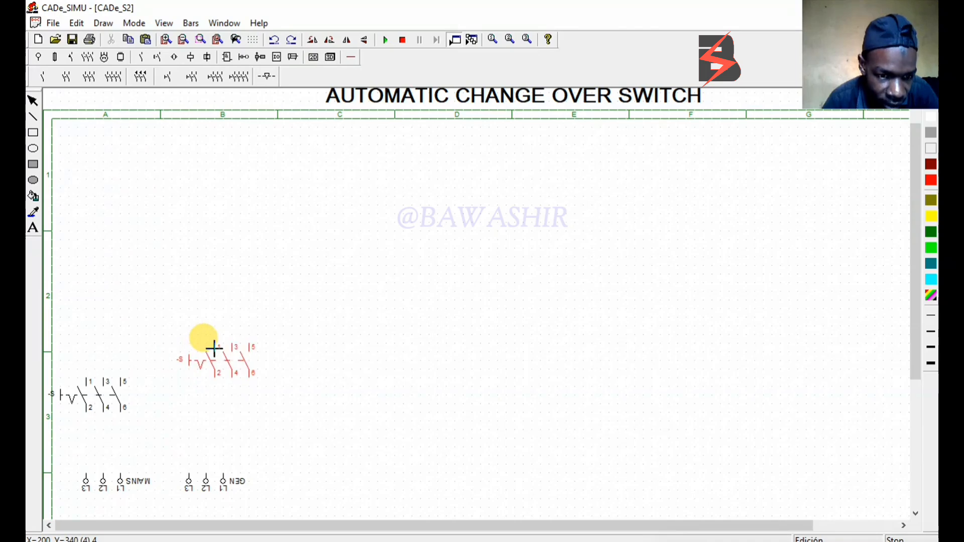
left_click(214, 348)
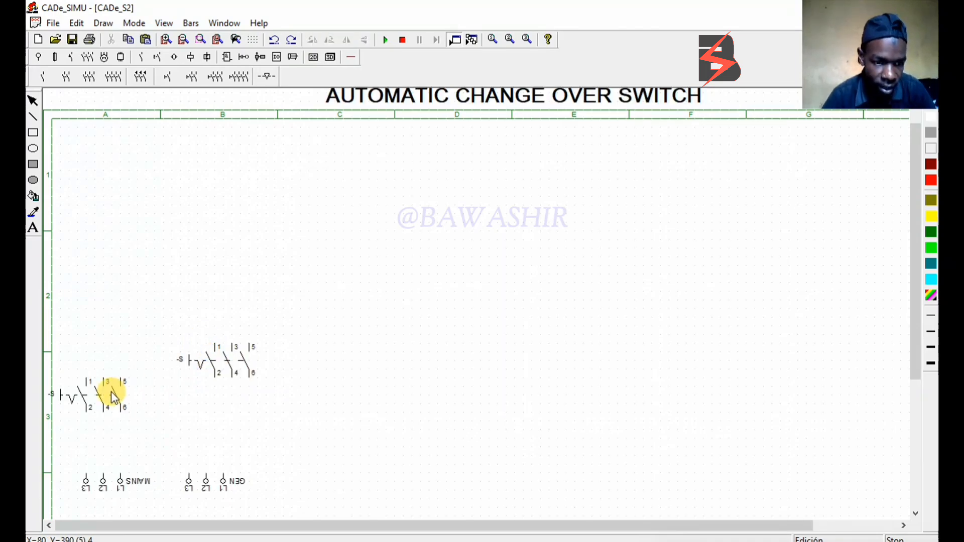
left_click_drag(111, 391, 100, 350)
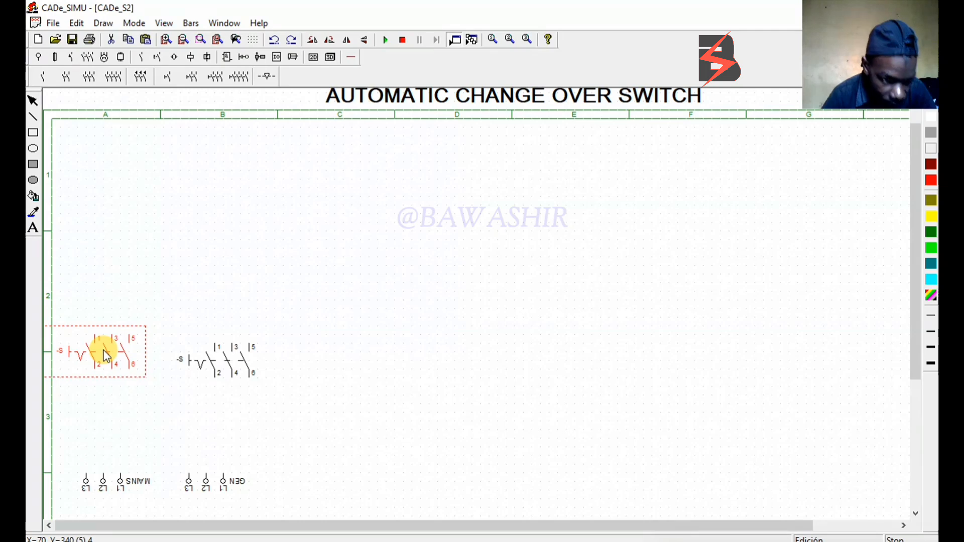
left_click_drag(106, 356, 98, 349)
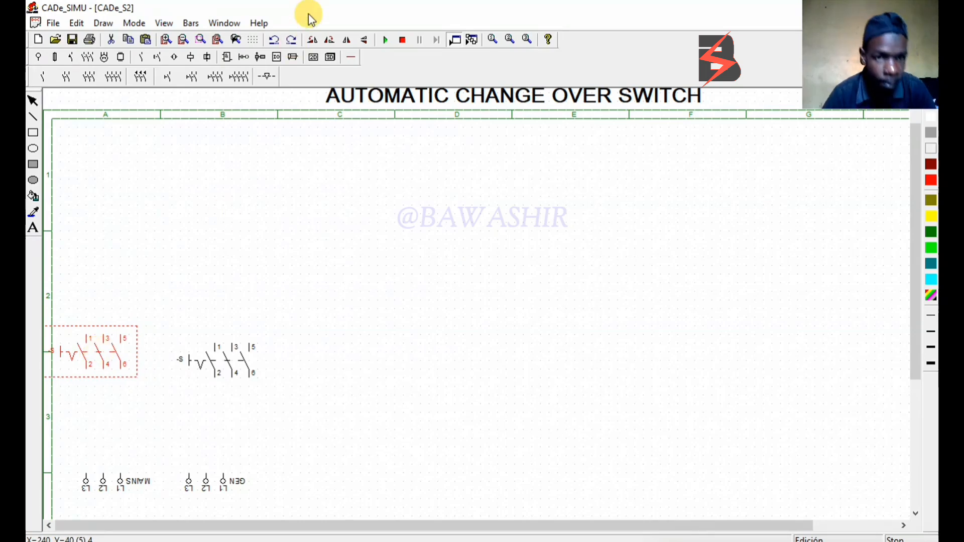
Place a three-pole KM contactor contact set above each of the two manual switches
left_click(90, 77)
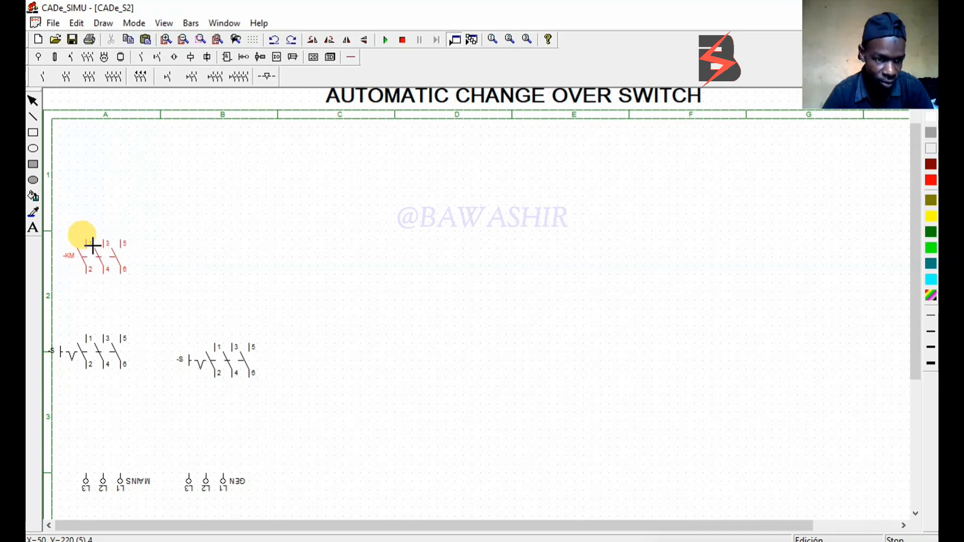
left_click(93, 244)
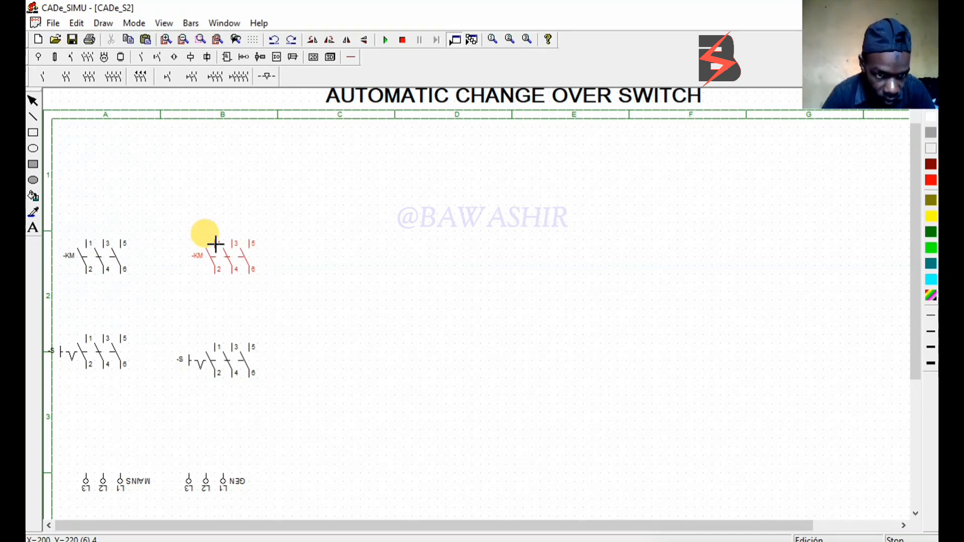
left_click(215, 244)
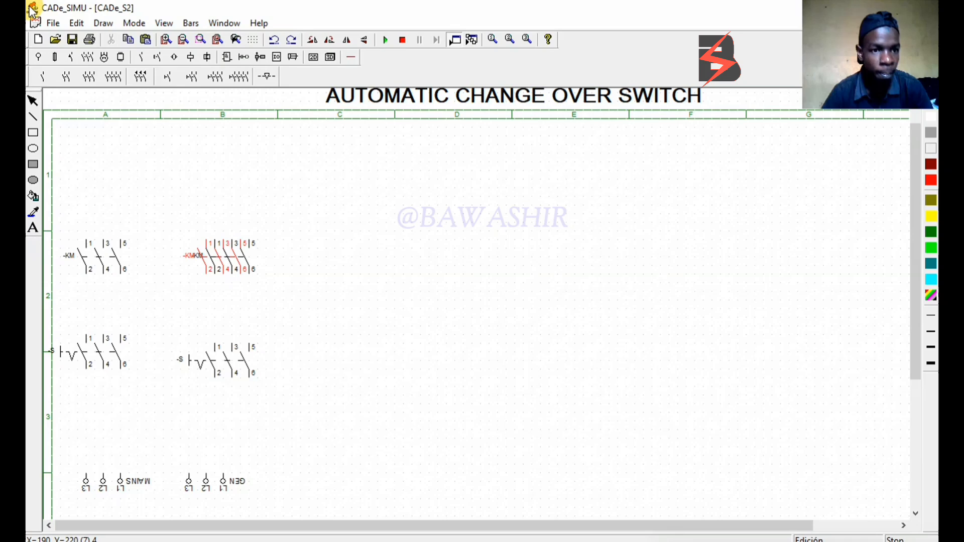
Add a third manual three-pole switch in column C and a three-phase motor with PE terminal below it
left_click(207, 72)
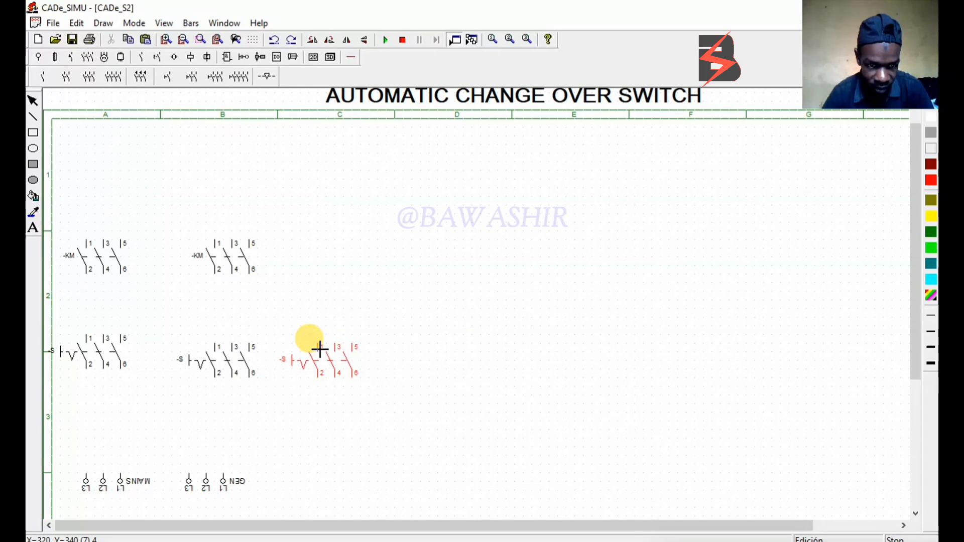
left_click(320, 349)
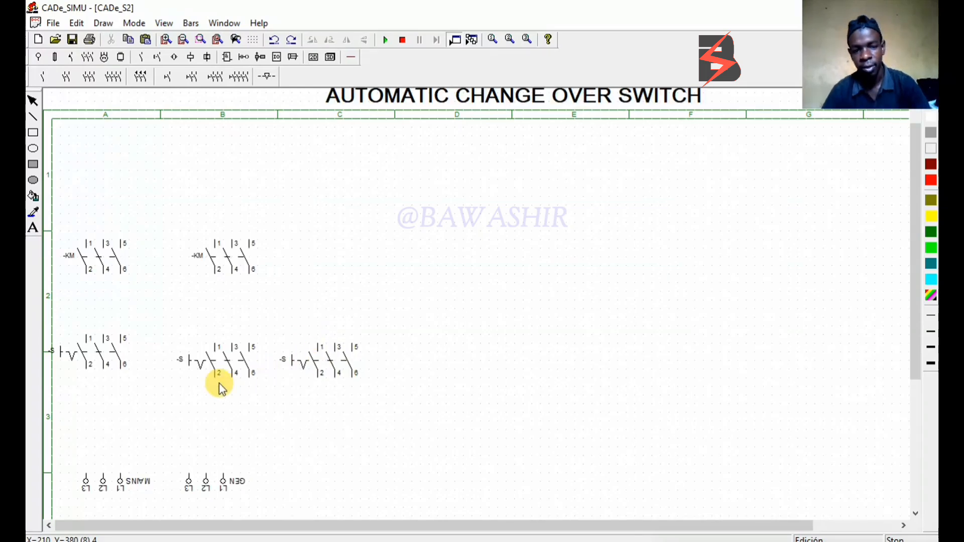
left_click(99, 56)
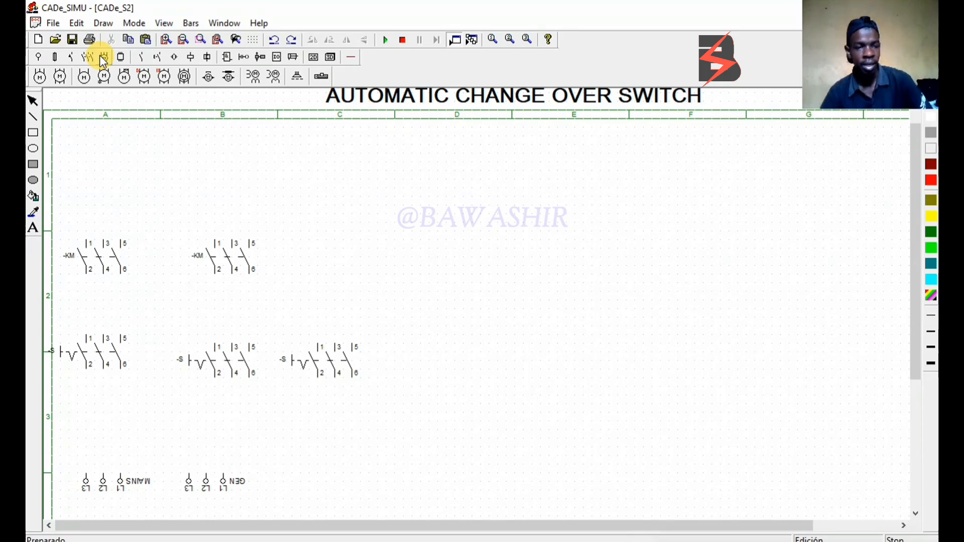
left_click(40, 77)
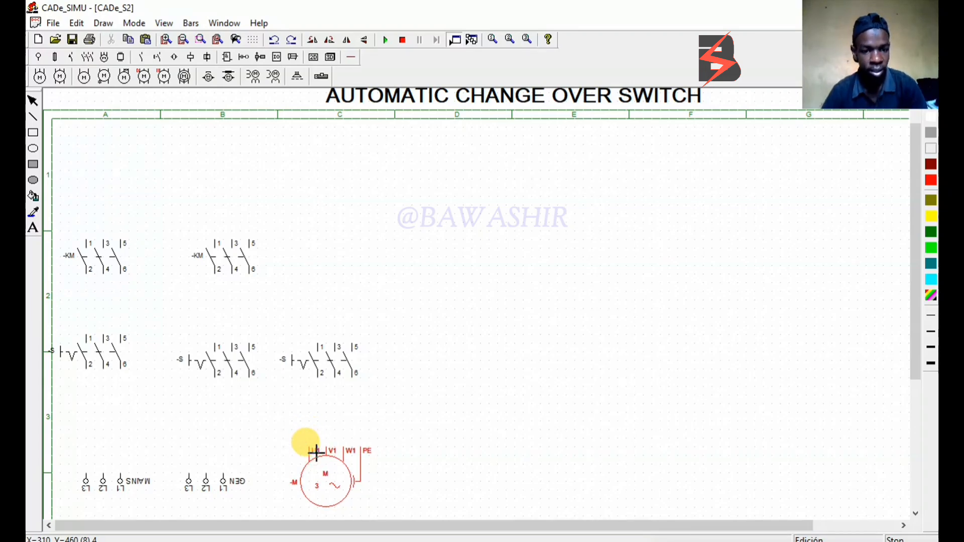
left_click(316, 451)
Wire three-phase conductors from the MAINS and GEN terminals through their manual switches to the contactors above, aligning column B's components
left_click(351, 60)
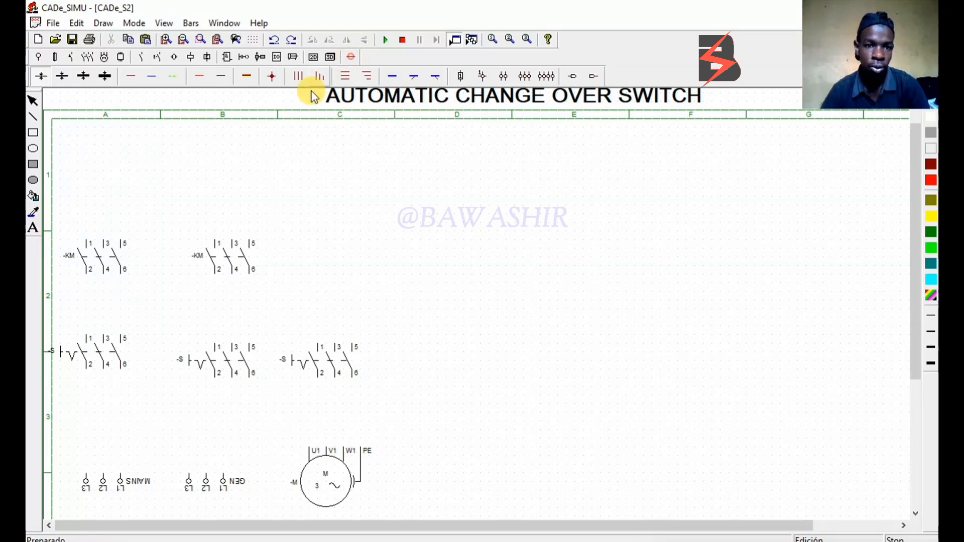
left_click(298, 76)
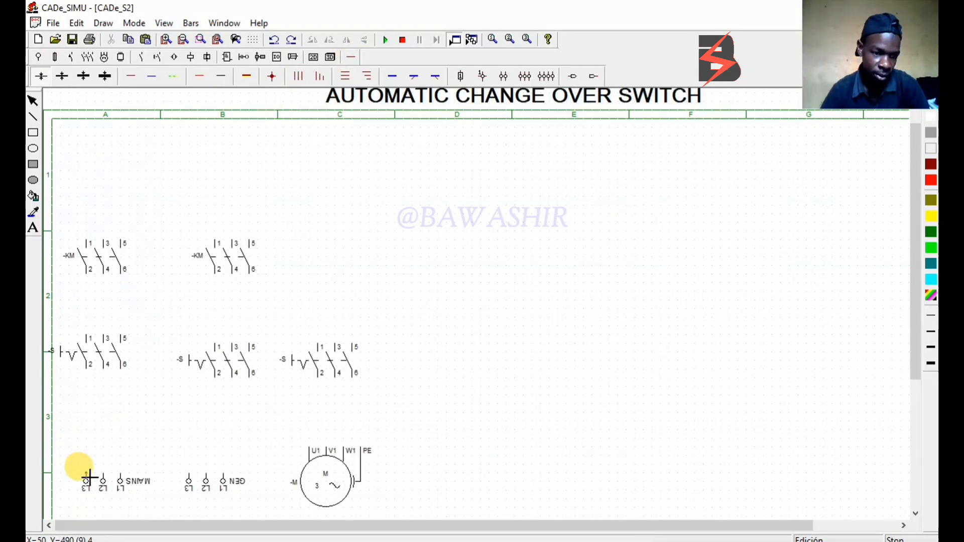
left_click_drag(86, 478, 91, 382)
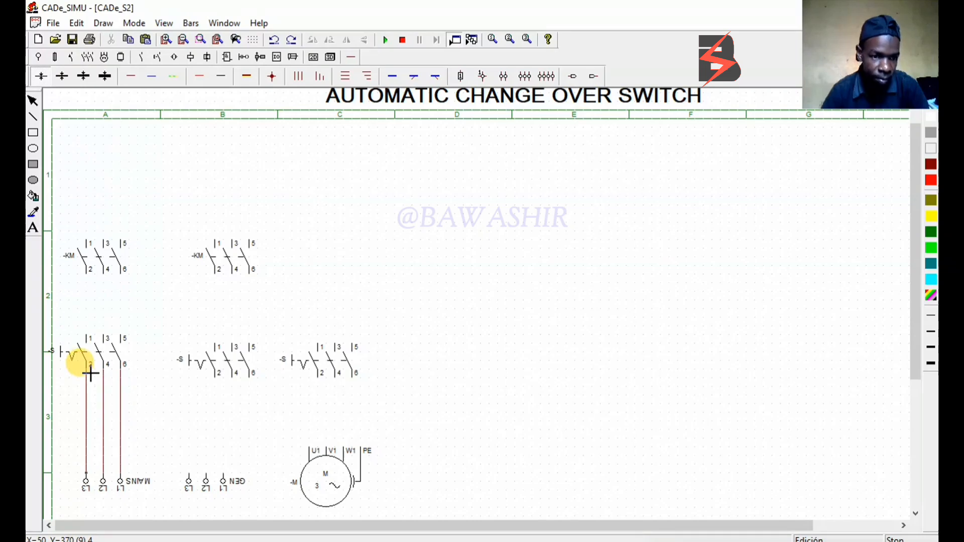
left_click(89, 339)
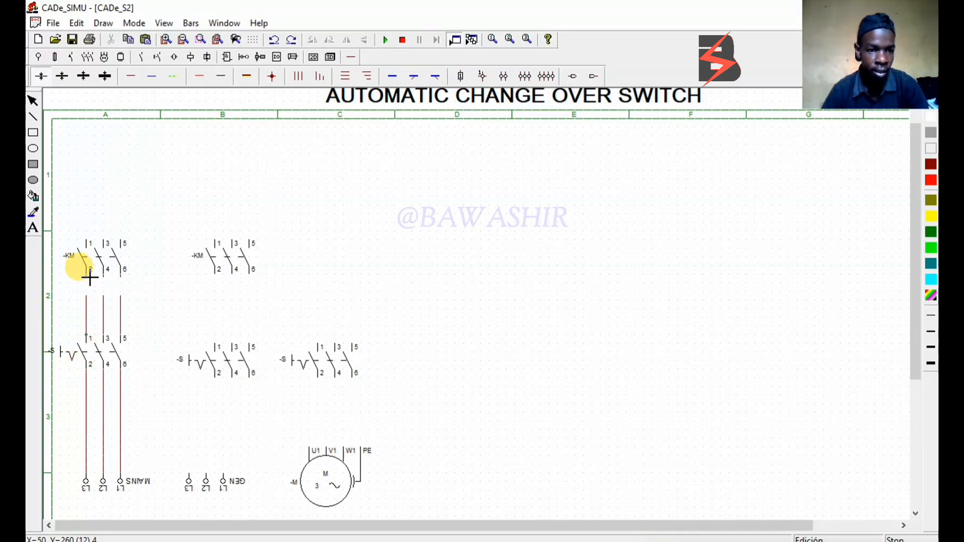
left_click(89, 274)
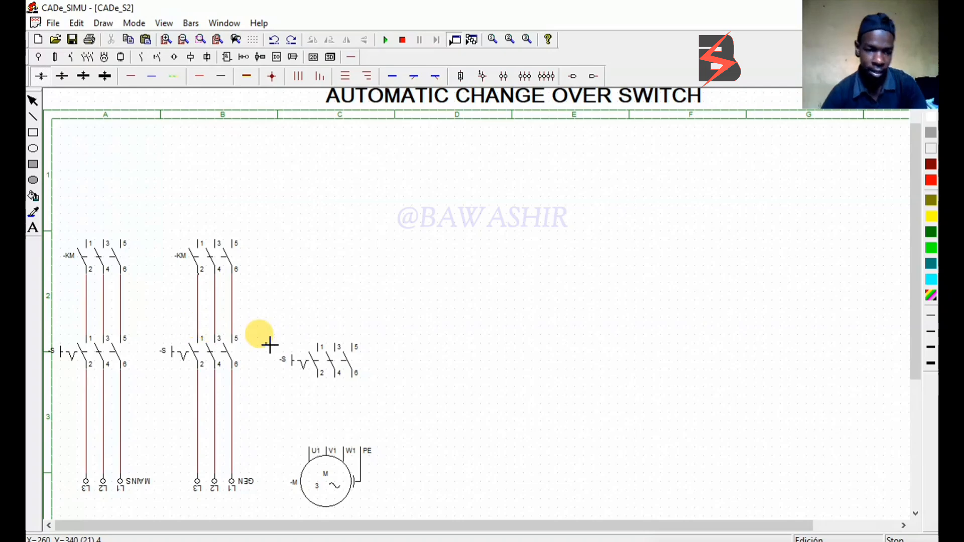
Run a single phase wire from contact 5 of the mains contactor over column B to contact 1 of the column C switch
left_click(130, 76)
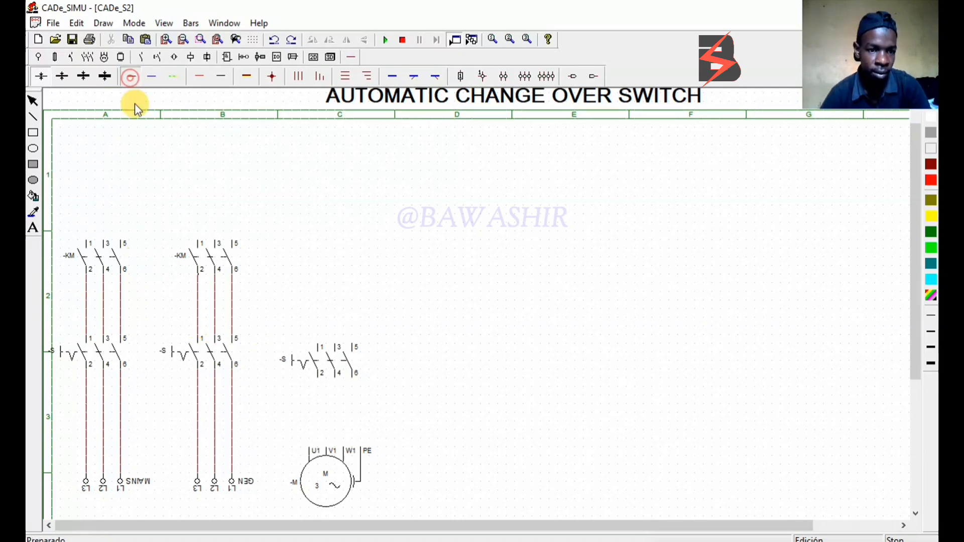
left_click(121, 243)
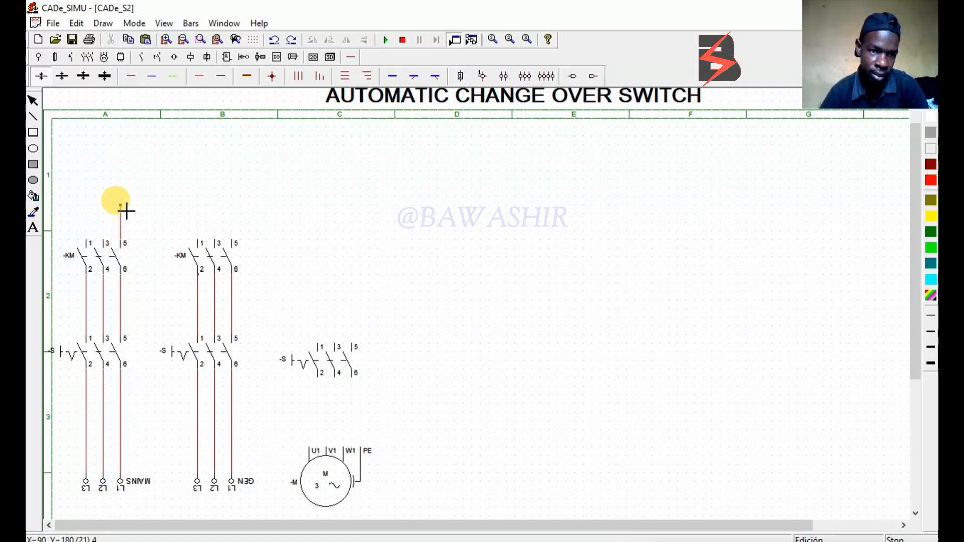
left_click(126, 209)
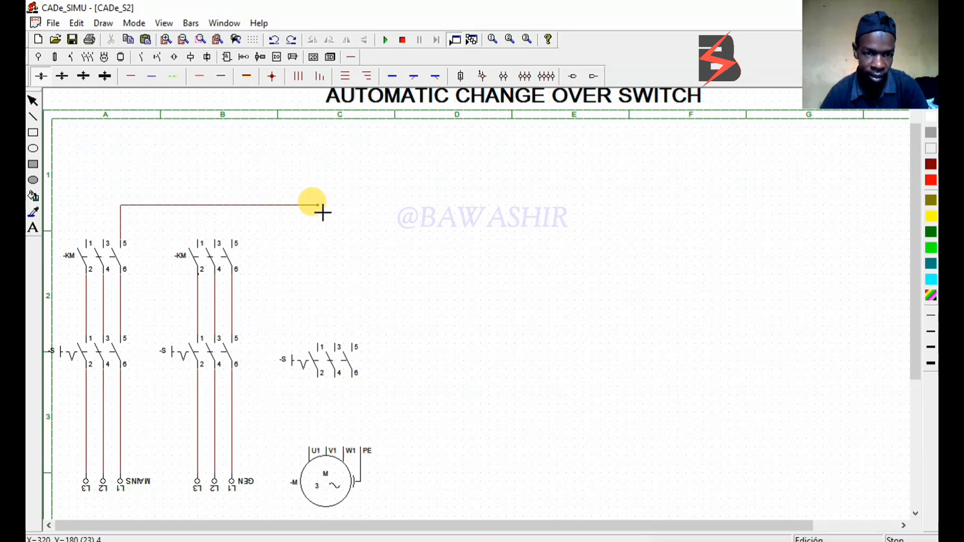
left_click(321, 209)
left_click(325, 347)
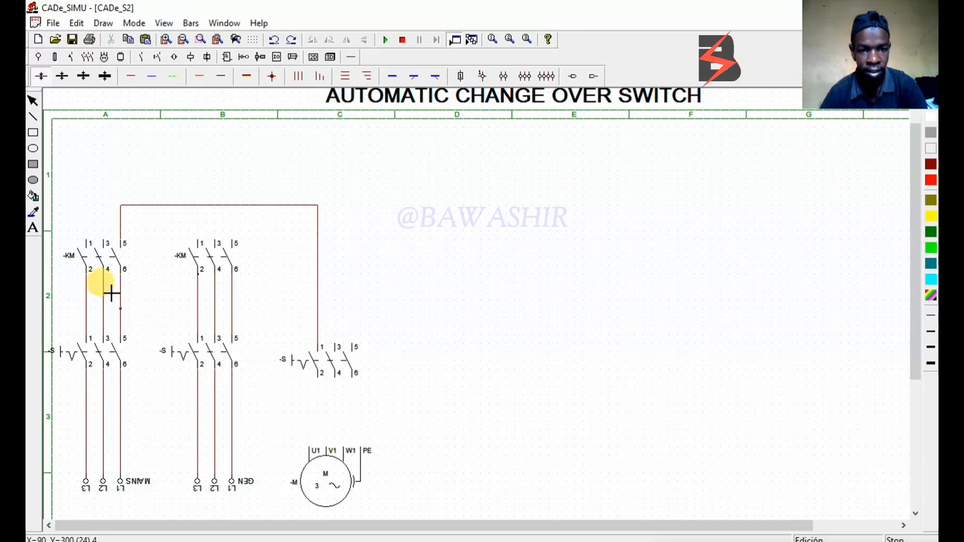
Wire contacts 3 and 1 of the mains contactor over column B to contacts 3 and 5 of the column C switch
left_click(104, 242)
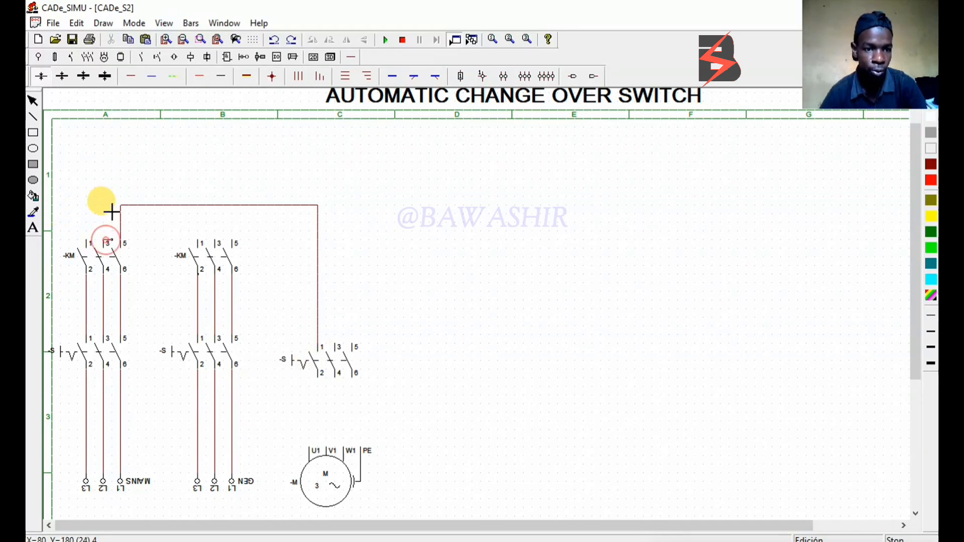
left_click(104, 188)
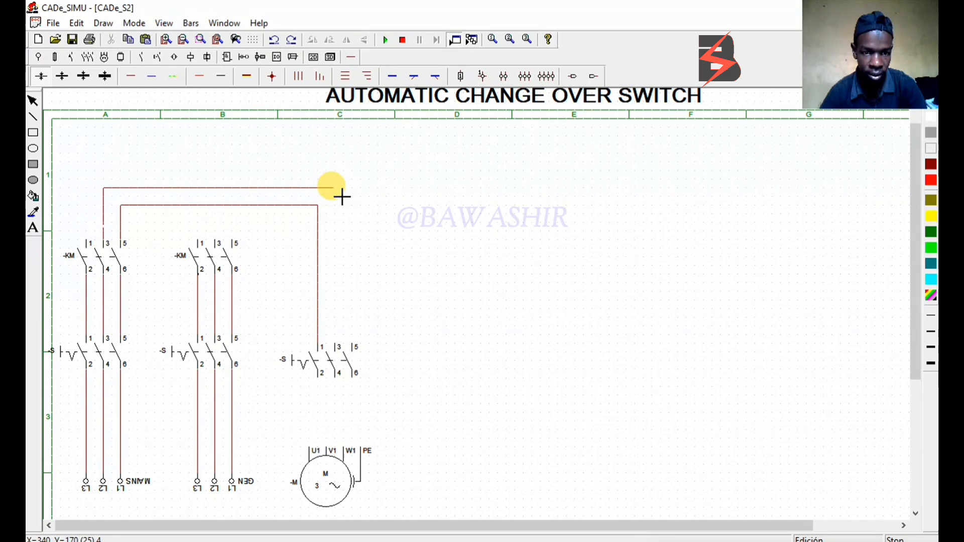
left_click(335, 188)
left_click(335, 346)
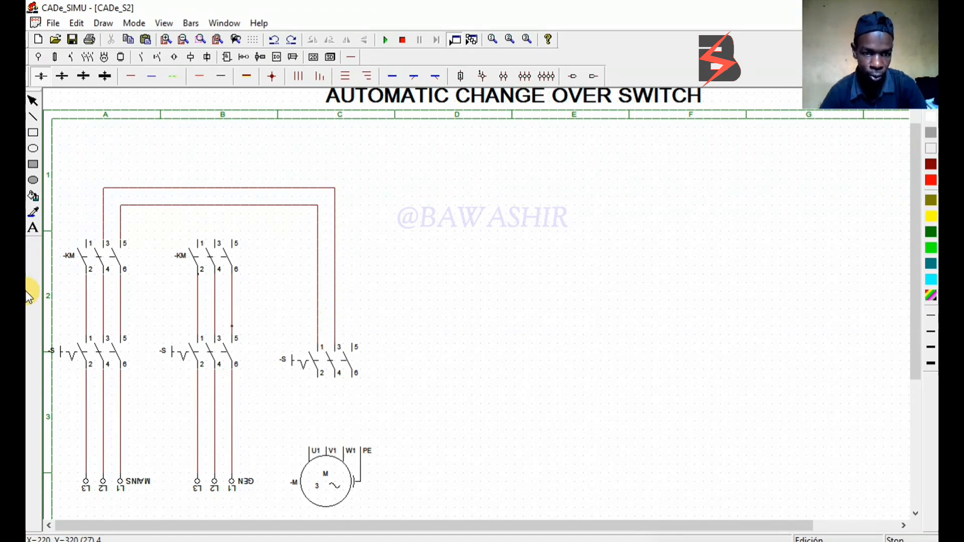
left_click(87, 241)
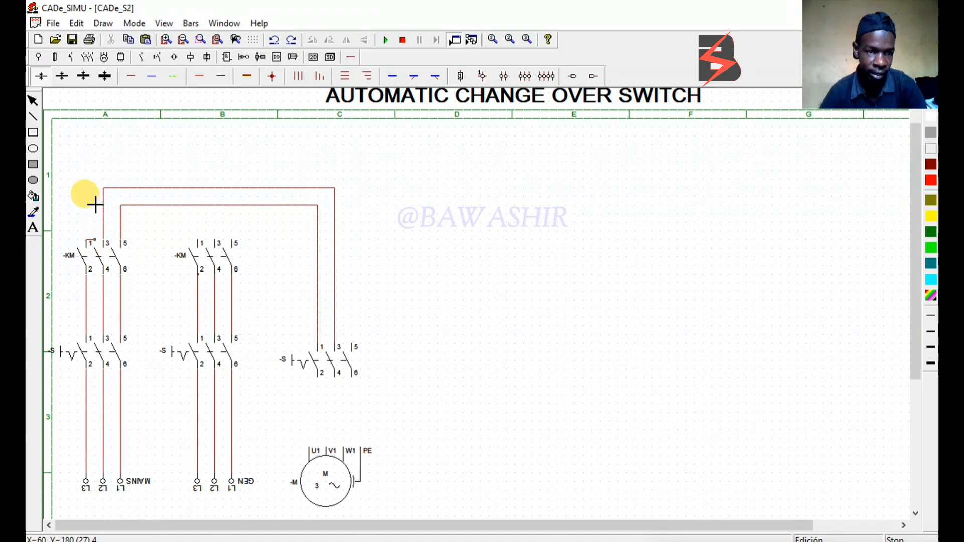
left_click(87, 171)
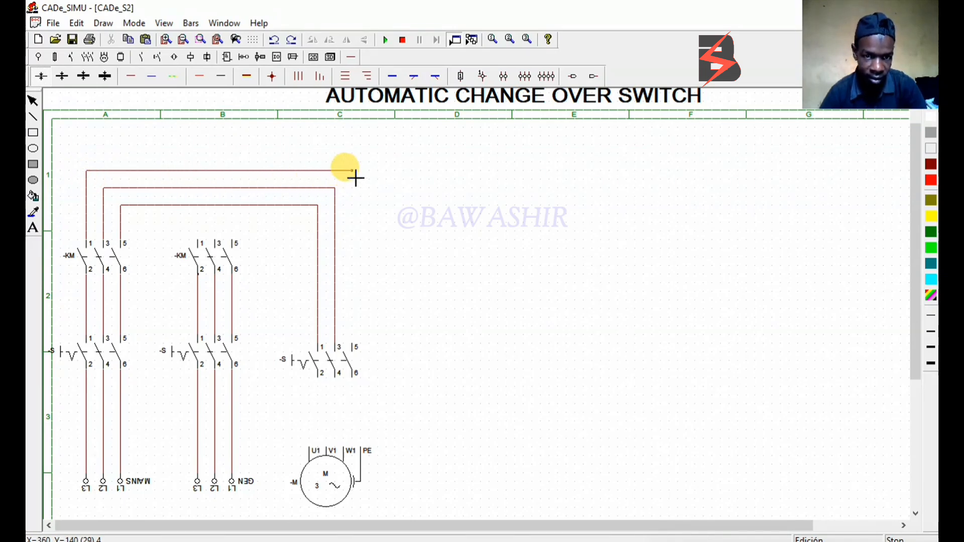
left_click(354, 173)
left_click(354, 345)
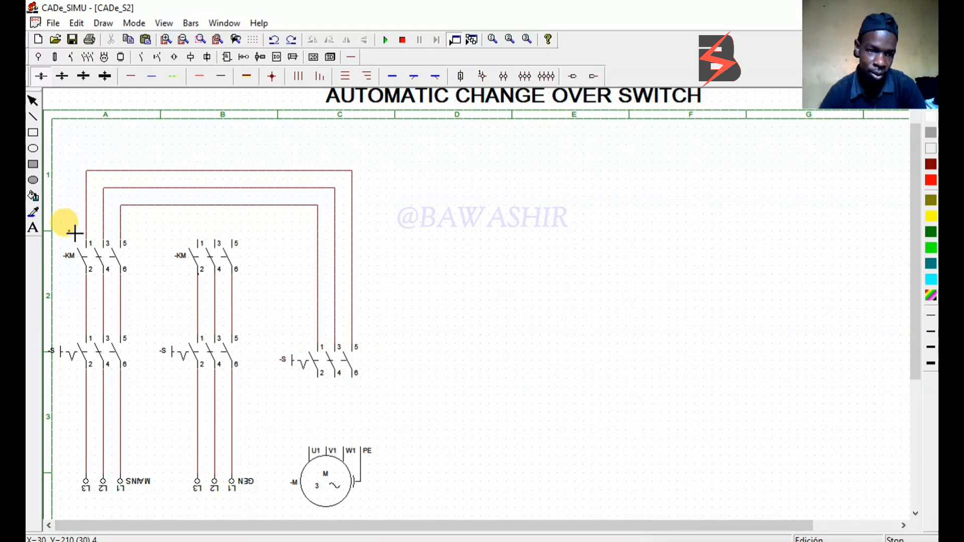
Join contacts 5, 3 and 1 of the generator contactor to the inner, middle and outer phase lines above it
left_click(239, 242)
left_click(233, 206)
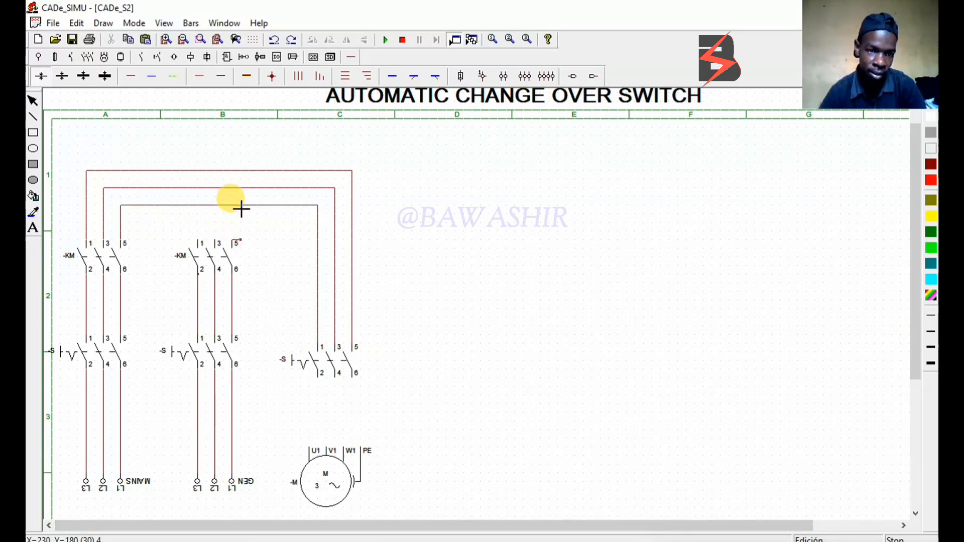
left_click(216, 243)
left_click(217, 189)
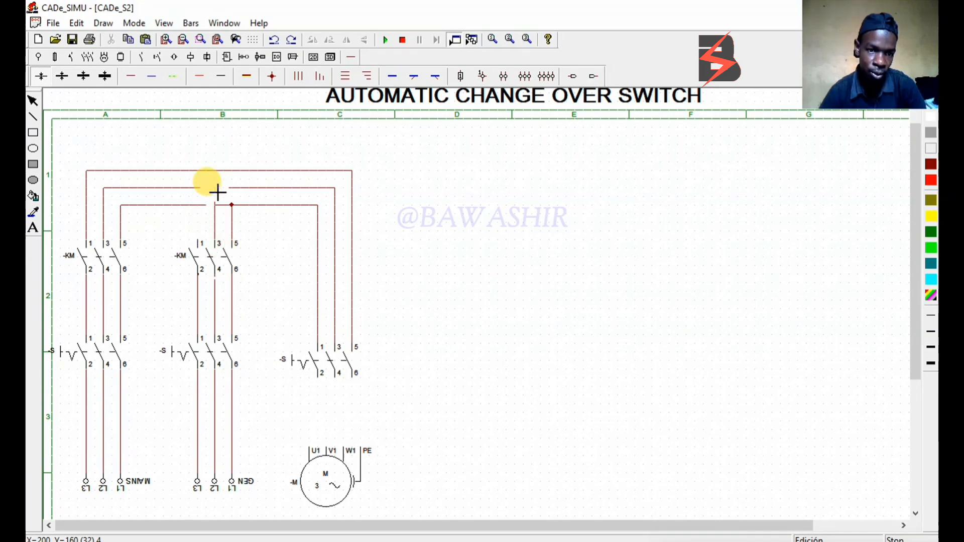
left_click(199, 243)
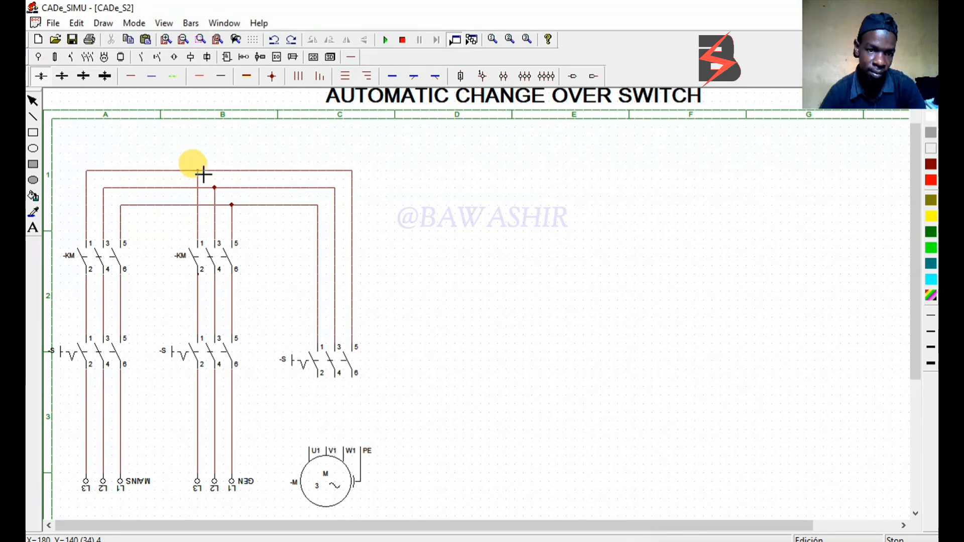
left_click(197, 171)
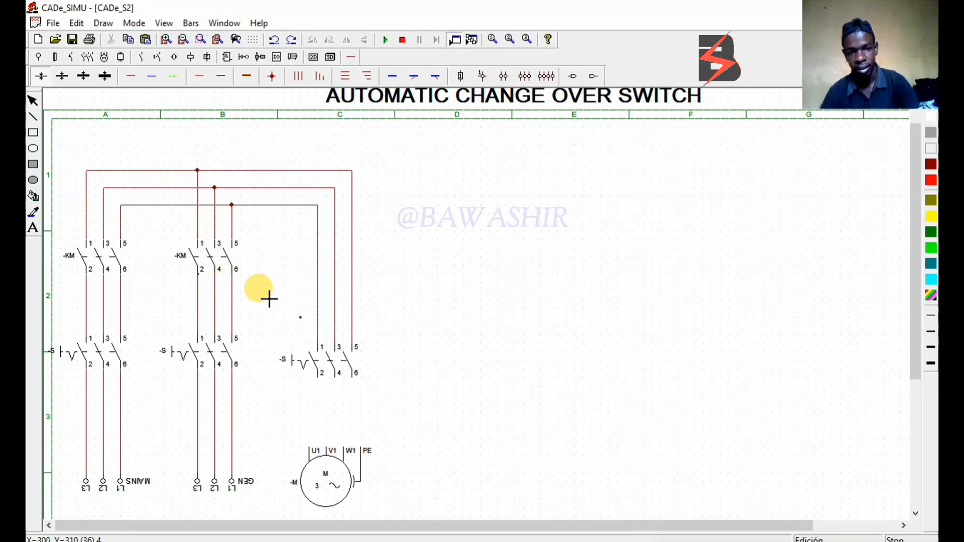
Wire the column C switch to motor terminals U1, V1 and W1 with three-phase conductors, and briefly run the simulation to test the wiring
left_click(292, 80)
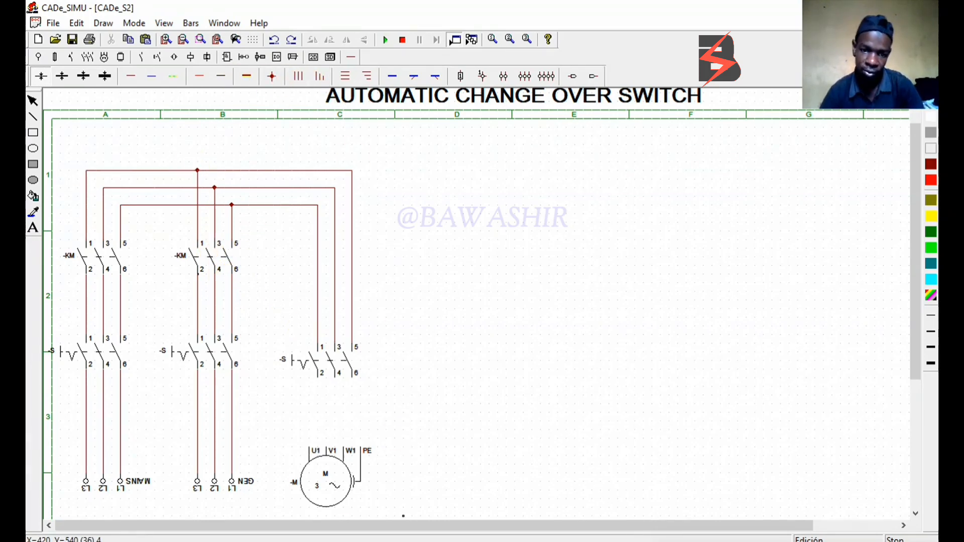
left_click_drag(322, 387, 326, 447)
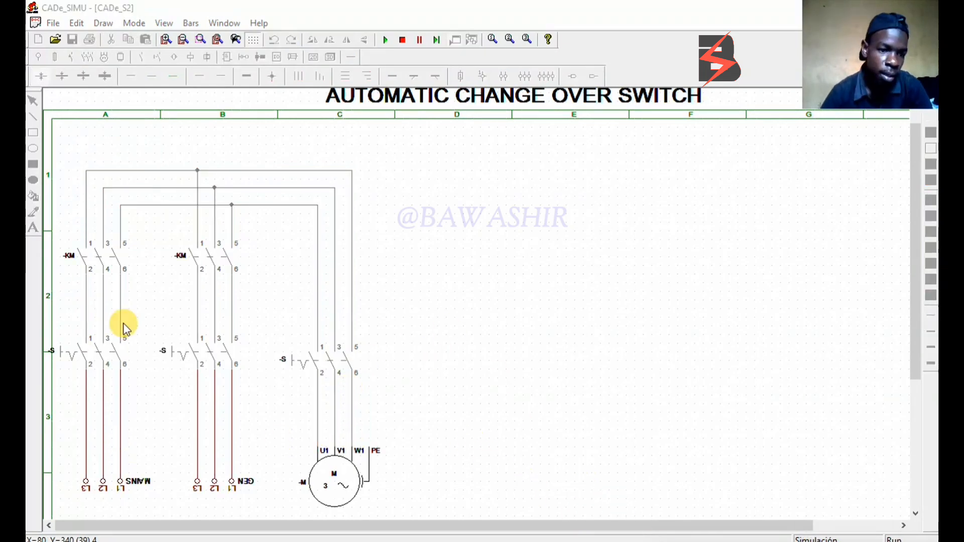
left_click(387, 39)
left_click(402, 39)
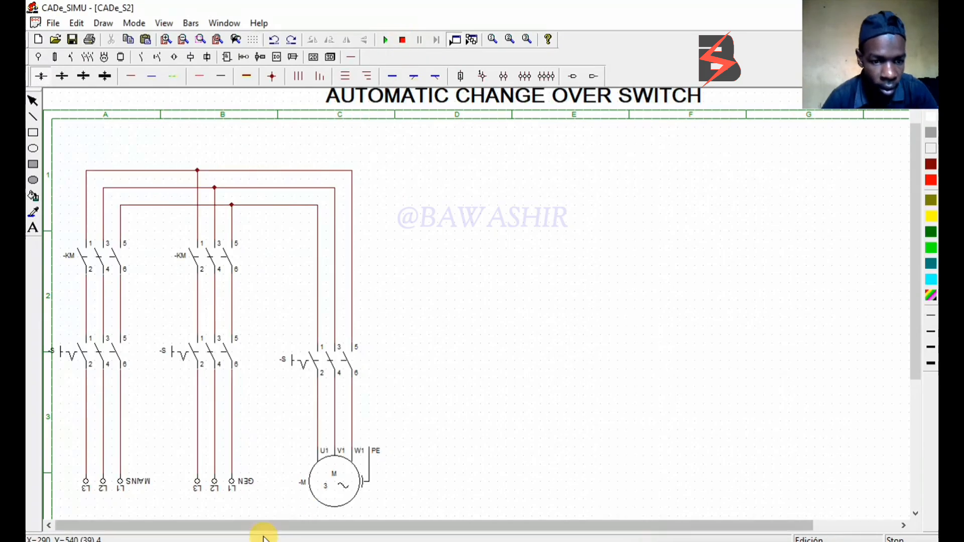
Name the manual switch above MAINS -SM and the one above GEN -SG
double_click(99, 357)
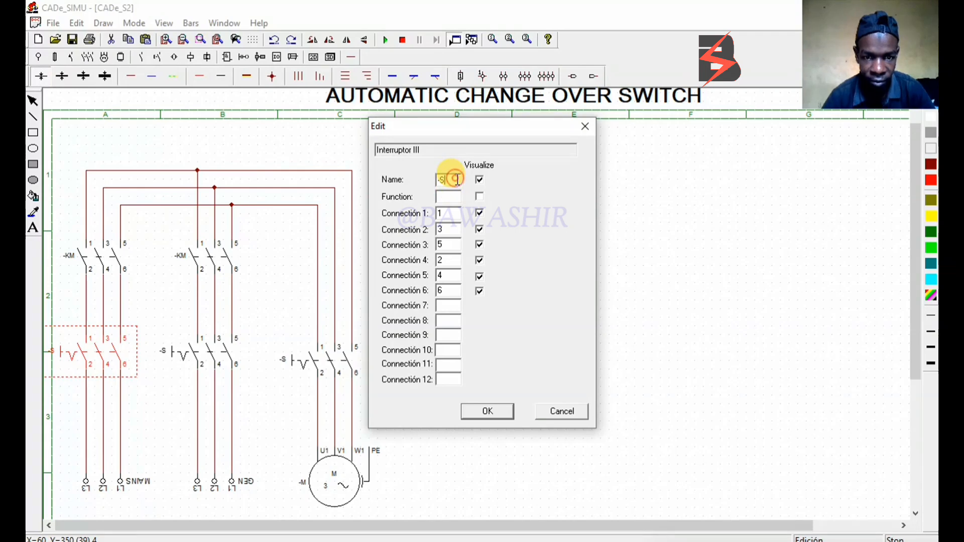
type("M")
left_click(480, 413)
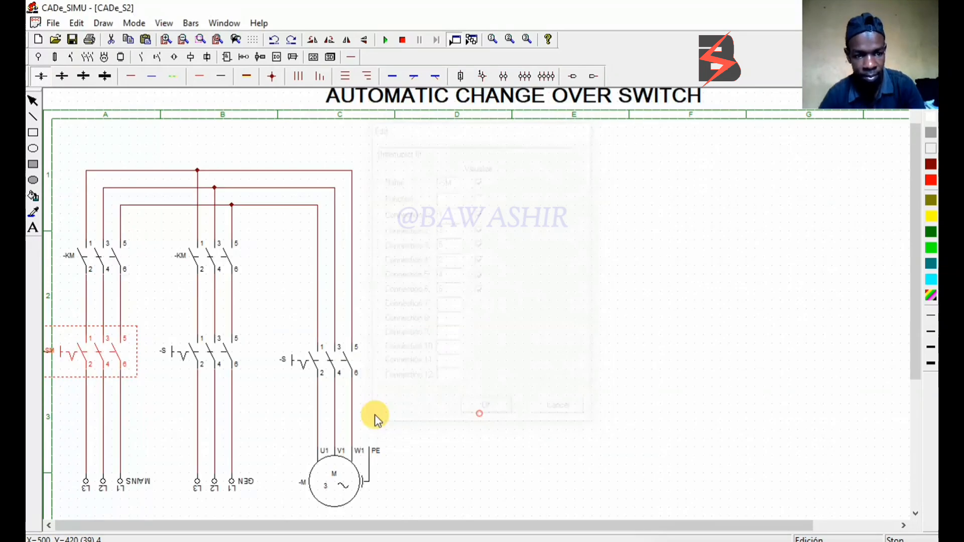
double_click(231, 348)
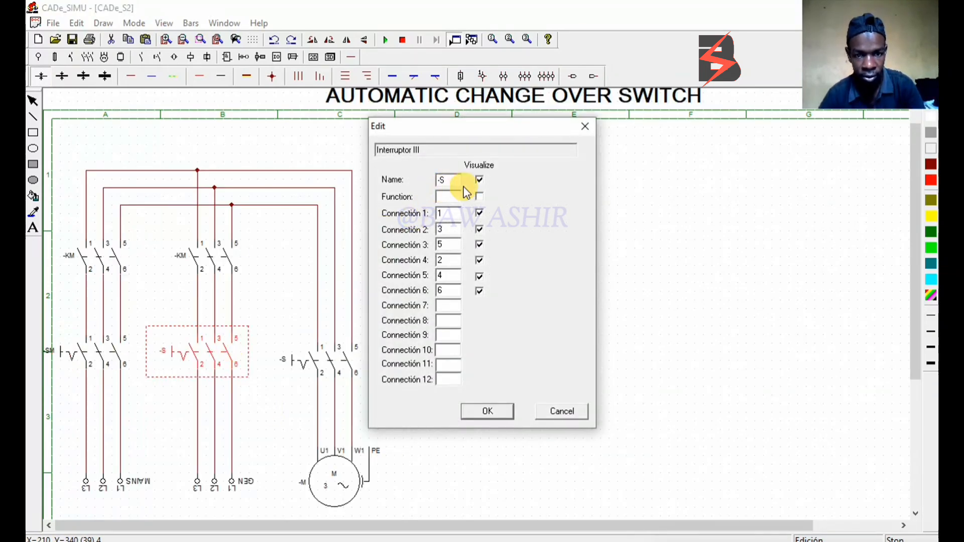
type("G")
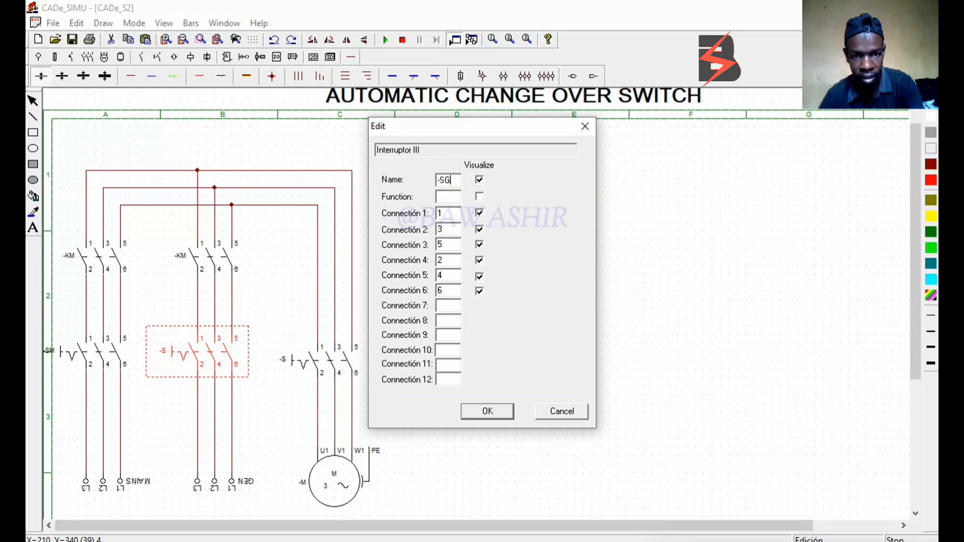
left_click(484, 413)
Name the manual switch above the motor -SL
double_click(324, 354)
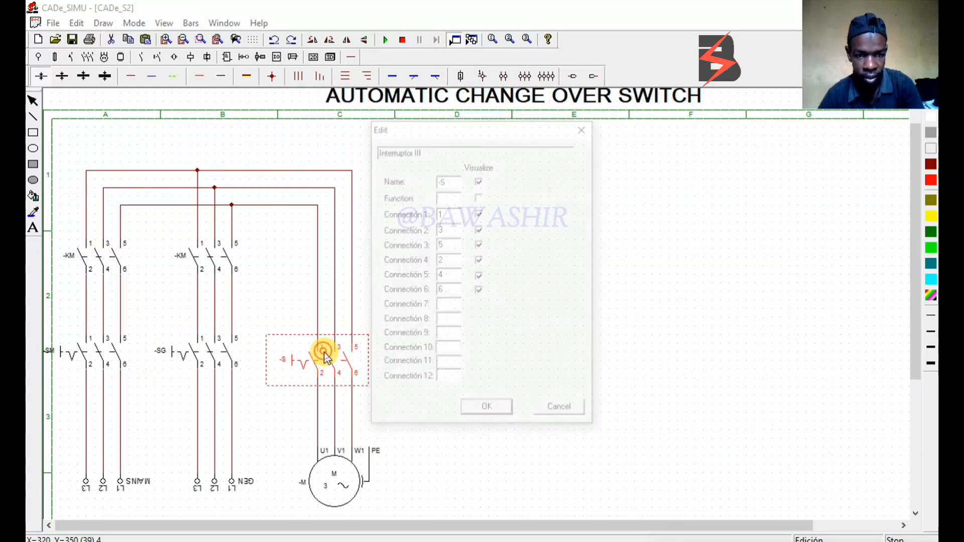
left_click(455, 176)
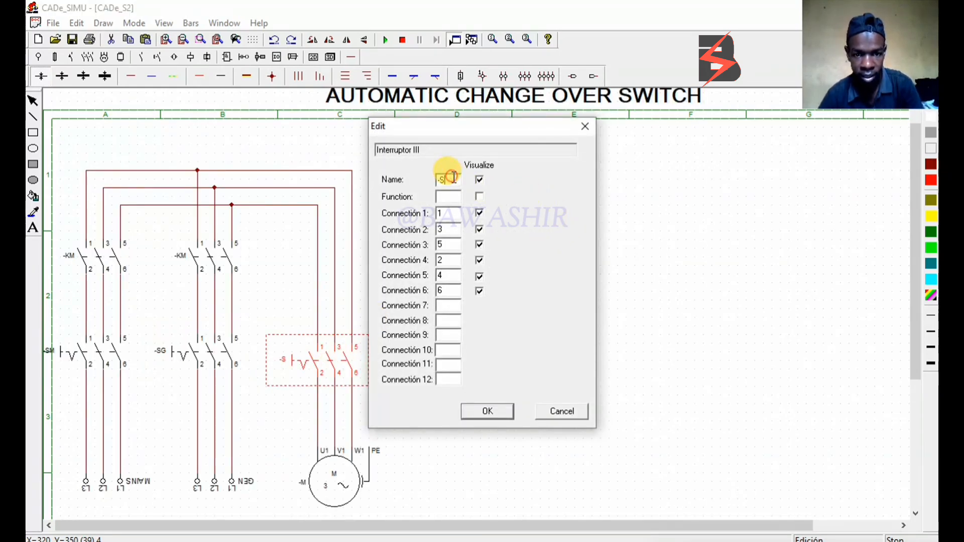
type("L")
left_click(495, 410)
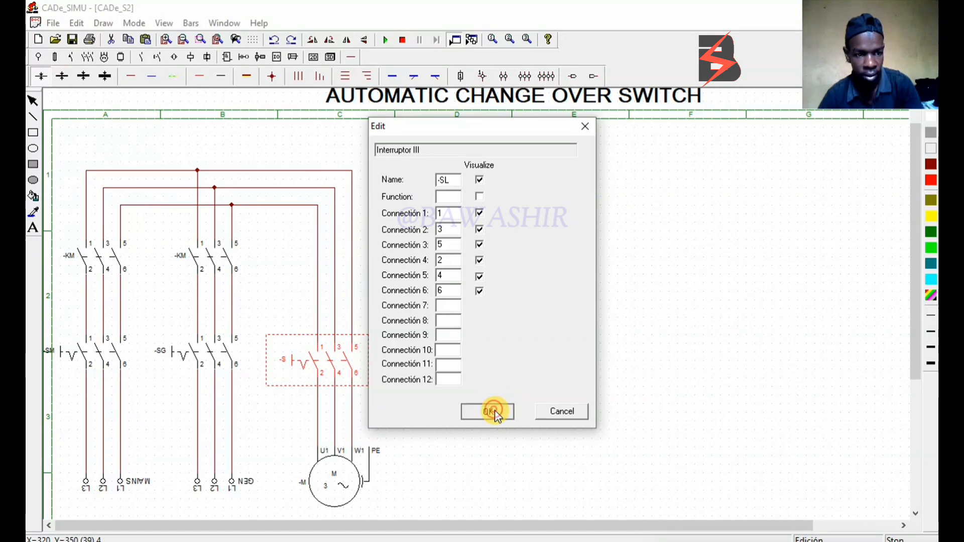
Check the name of the mains contactor, and rename the contactor in the generator branch -KG
left_click_drag(124, 251, 113, 253)
left_click(112, 254)
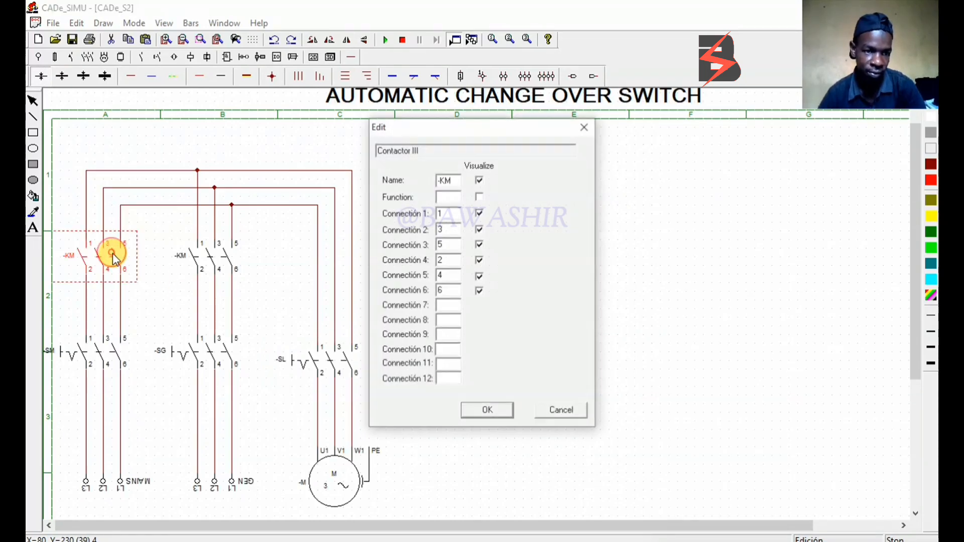
left_click(486, 412)
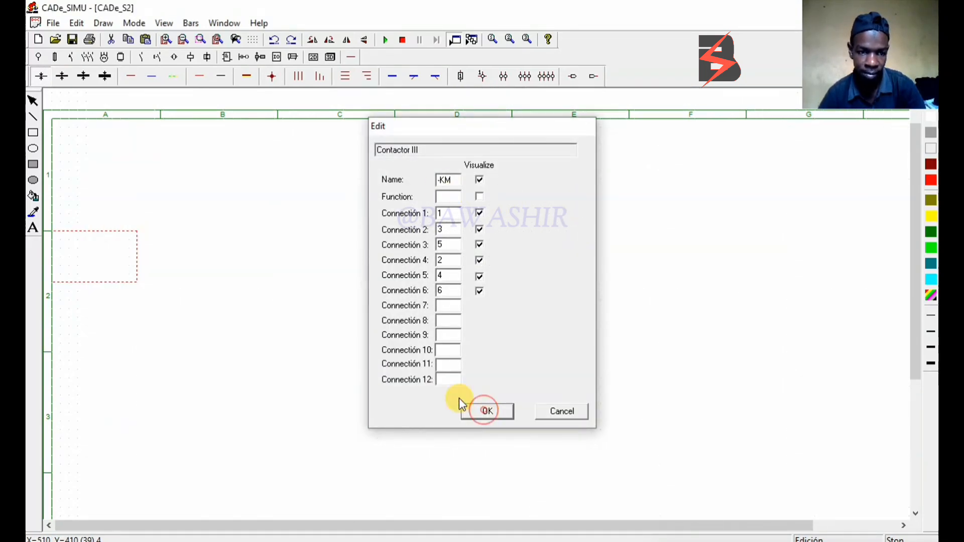
left_click(203, 248)
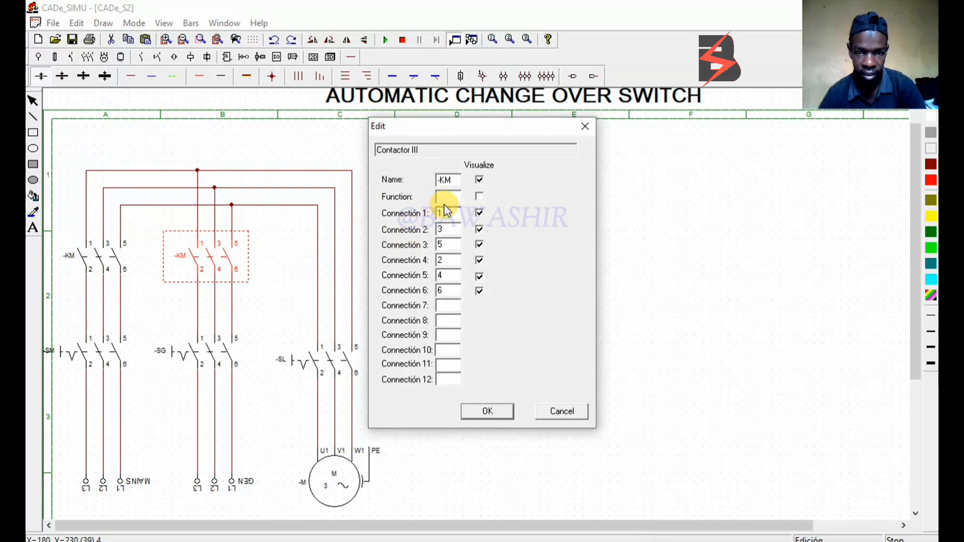
left_click(458, 182)
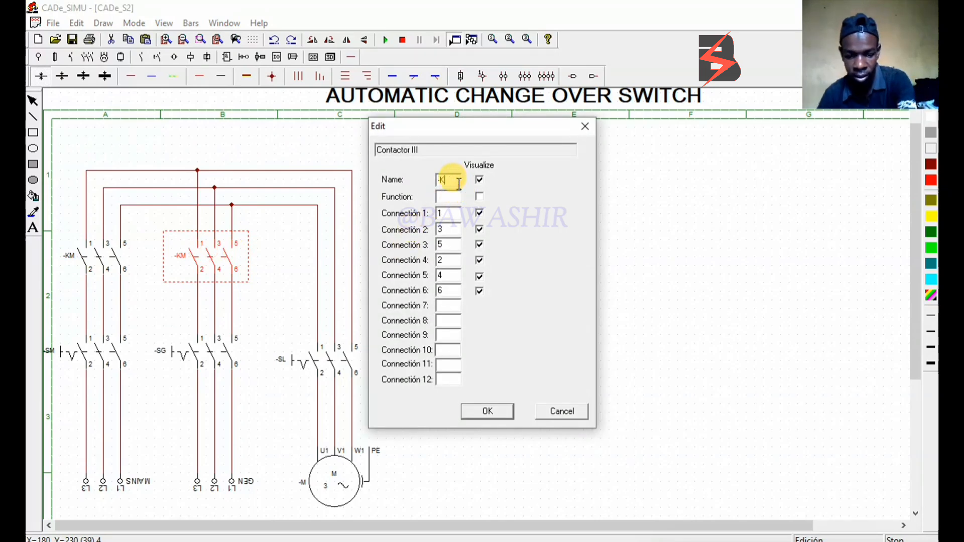
type("G")
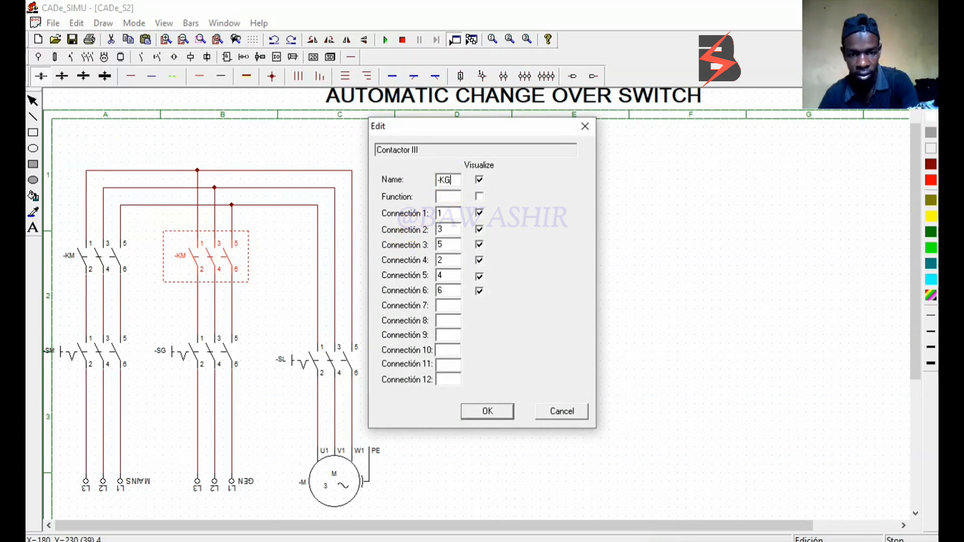
left_click(484, 412)
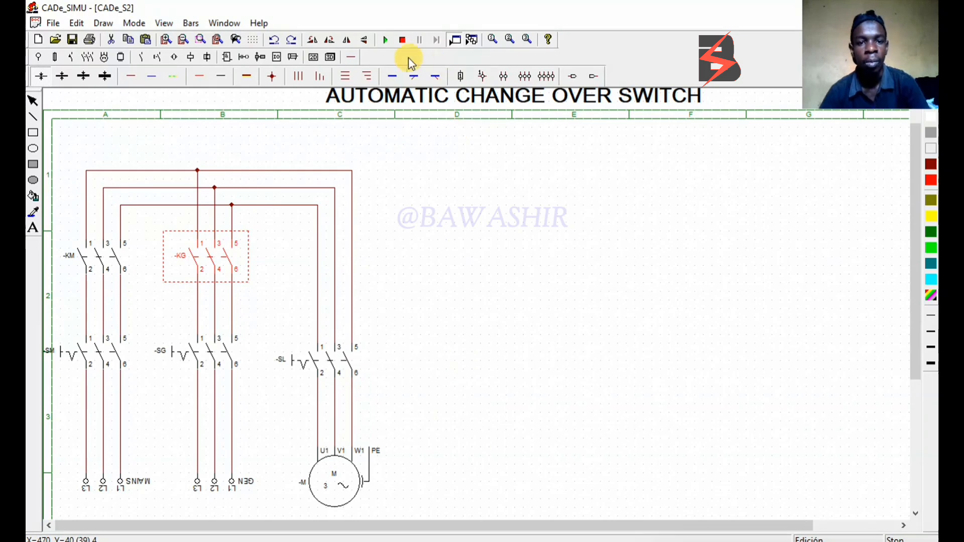
Place two single-phase L-N supplies side by side at the top of columns E and F
left_click(41, 59)
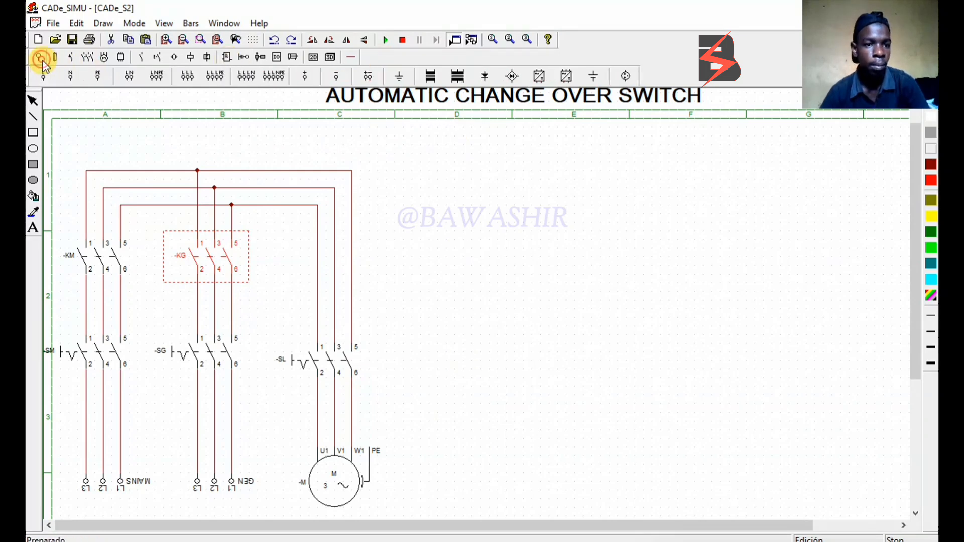
left_click(127, 81)
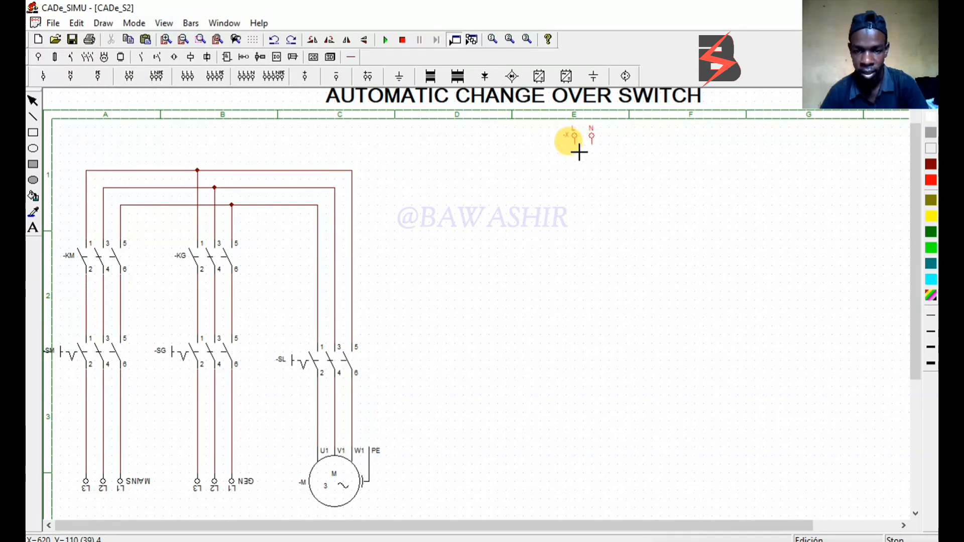
left_click(579, 152)
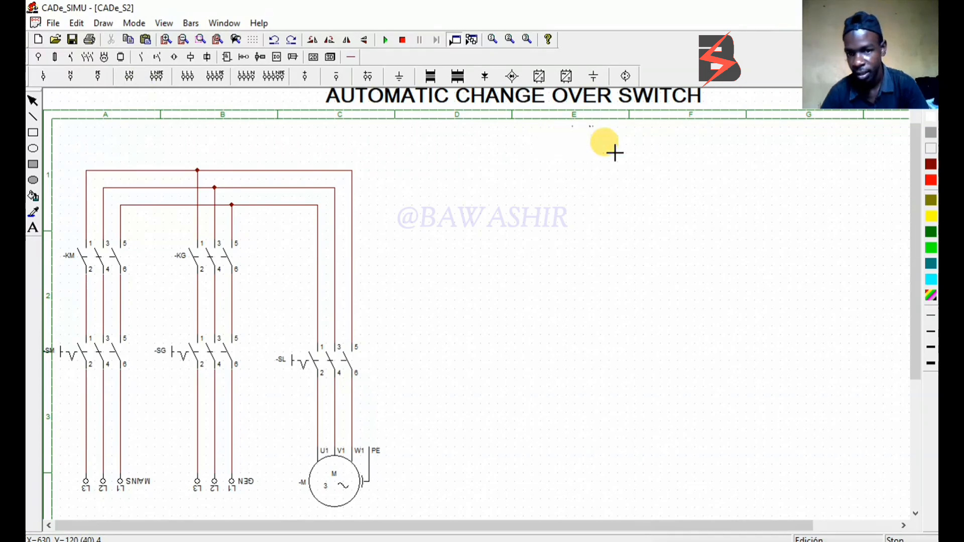
left_click(658, 146)
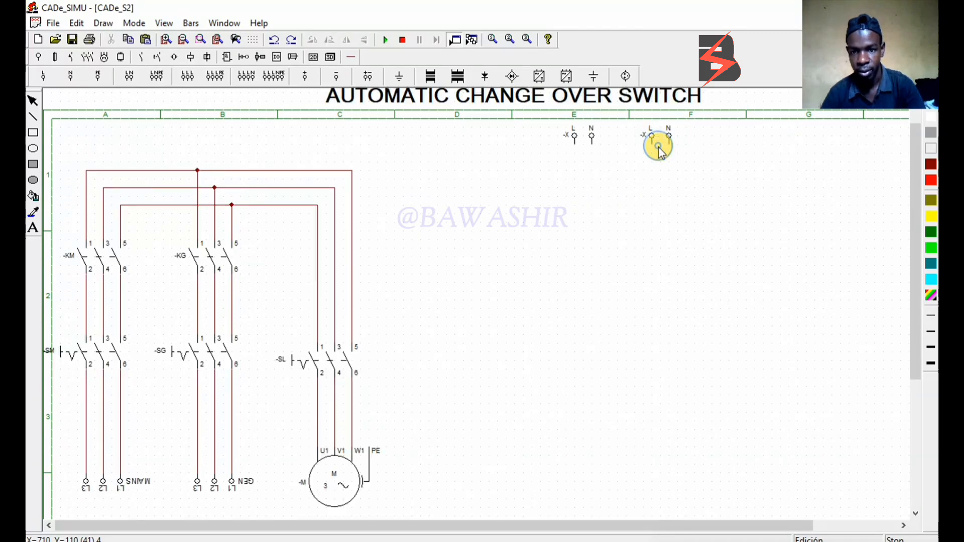
Name the L-N supply in column E MAINS and the one in column F GEN
double_click(575, 136)
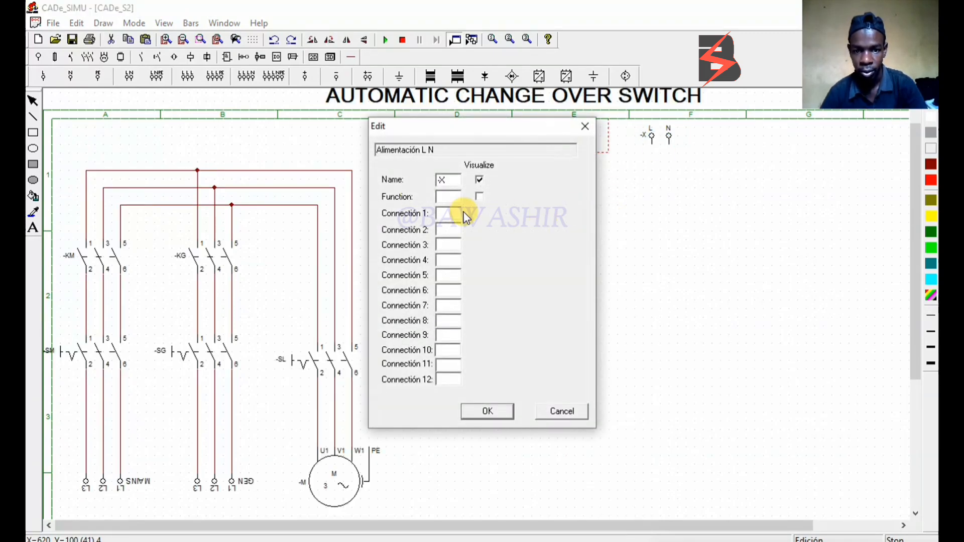
double_click(442, 180)
type("MAINS")
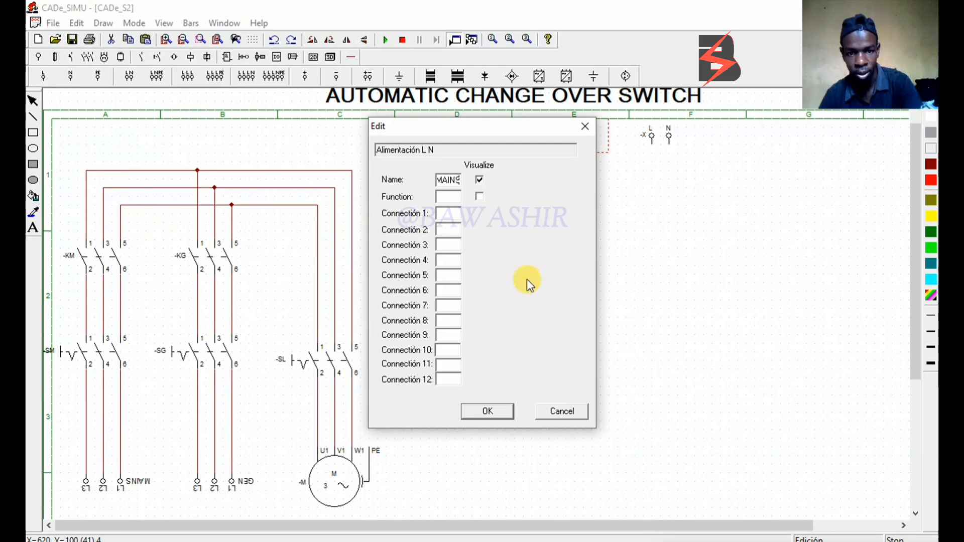
left_click(487, 411)
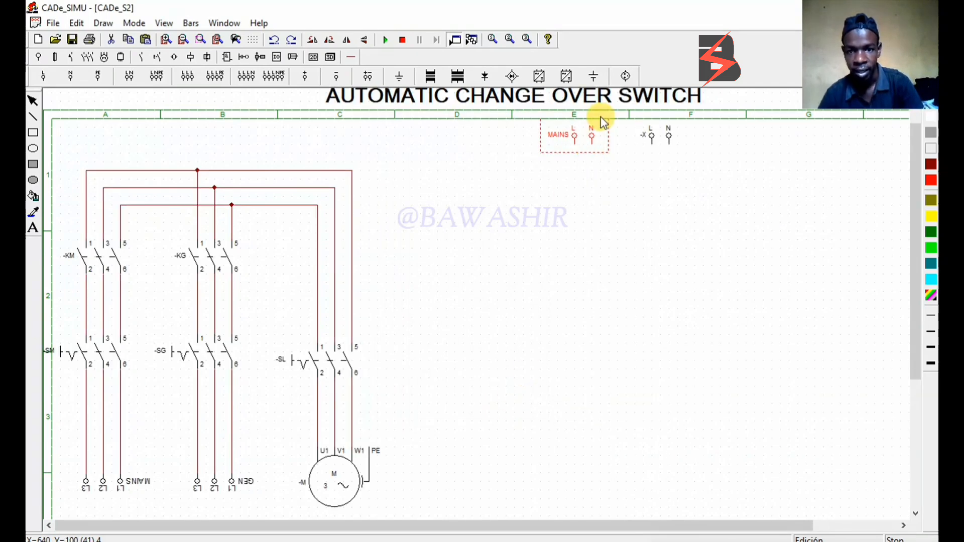
left_click(667, 134)
double_click(667, 134)
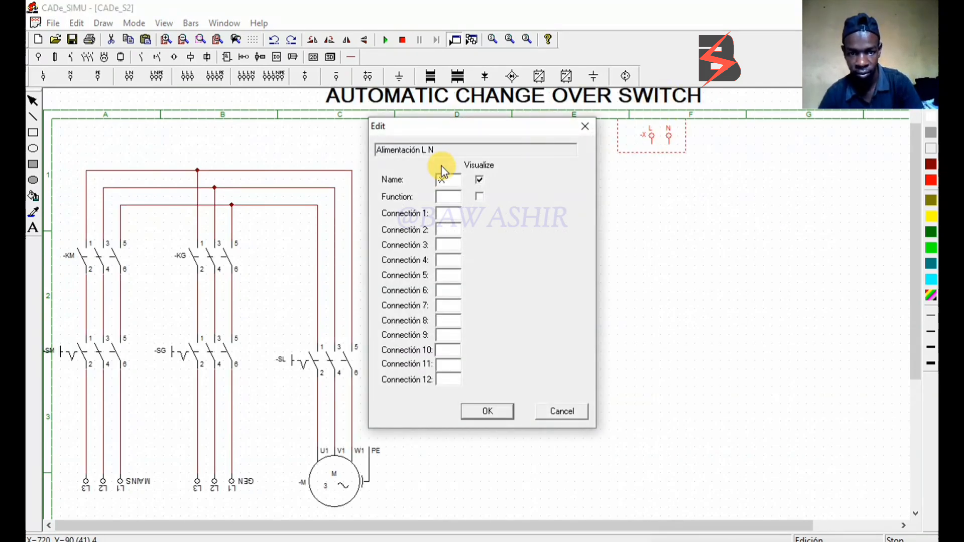
double_click(442, 180)
type("GEN")
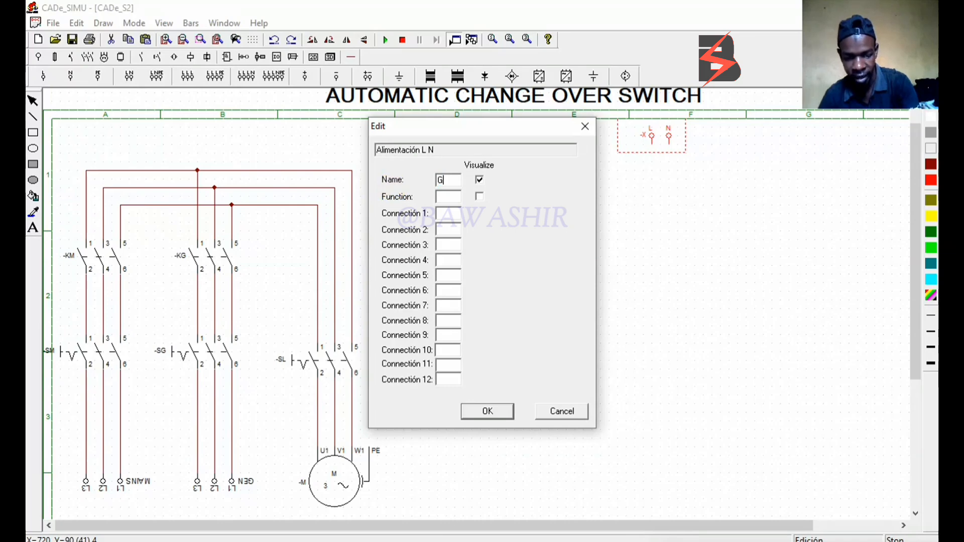
left_click(487, 411)
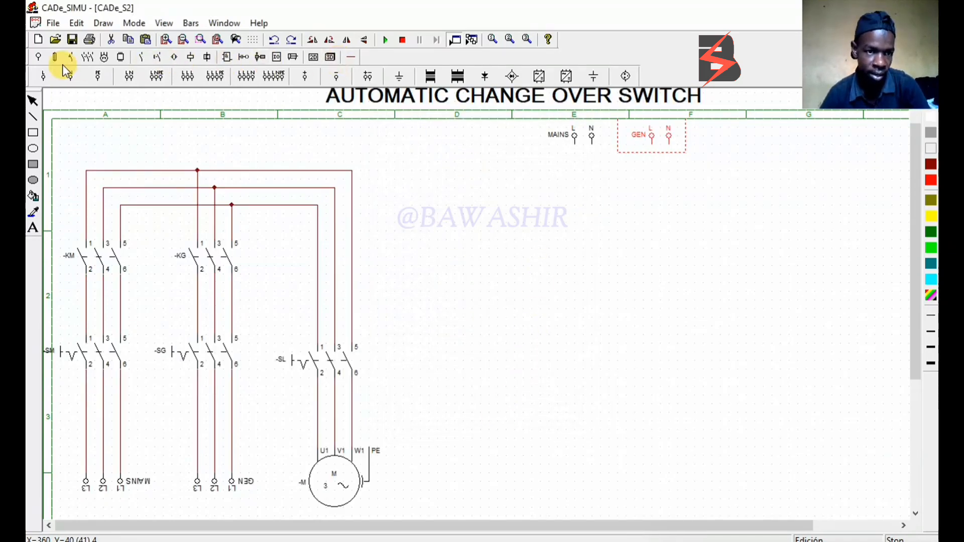
Place a two-pole manual switch directly below each of the MAINS and GEN L-N supplies
left_click(84, 57)
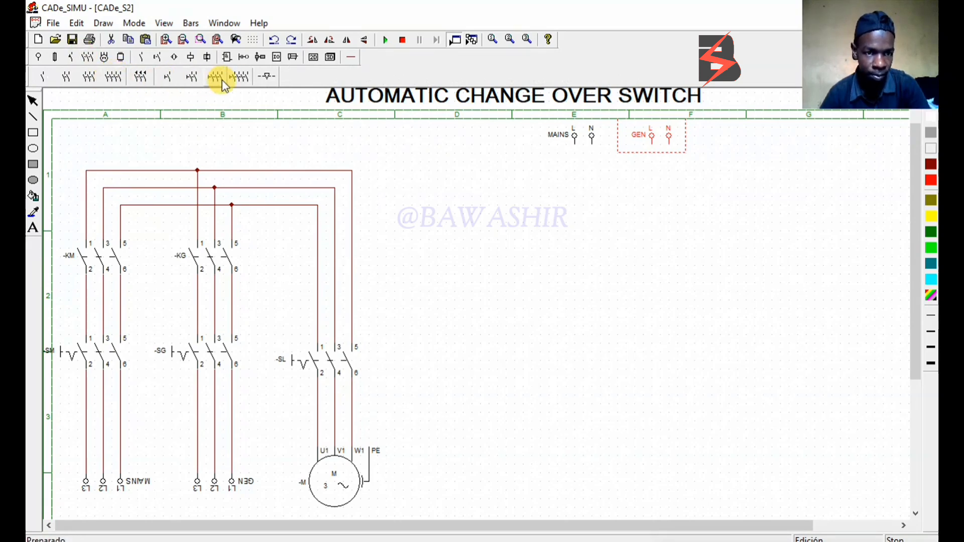
left_click(192, 76)
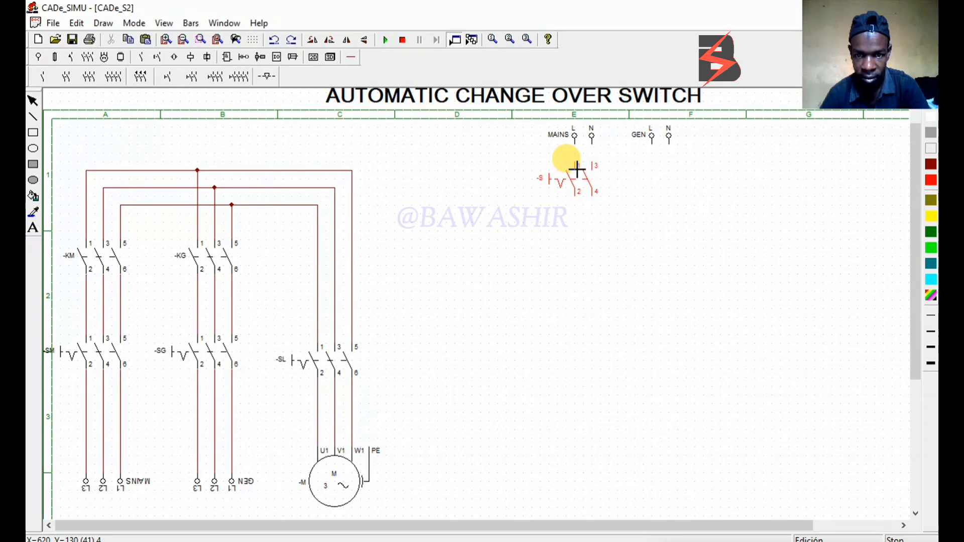
left_click(577, 170)
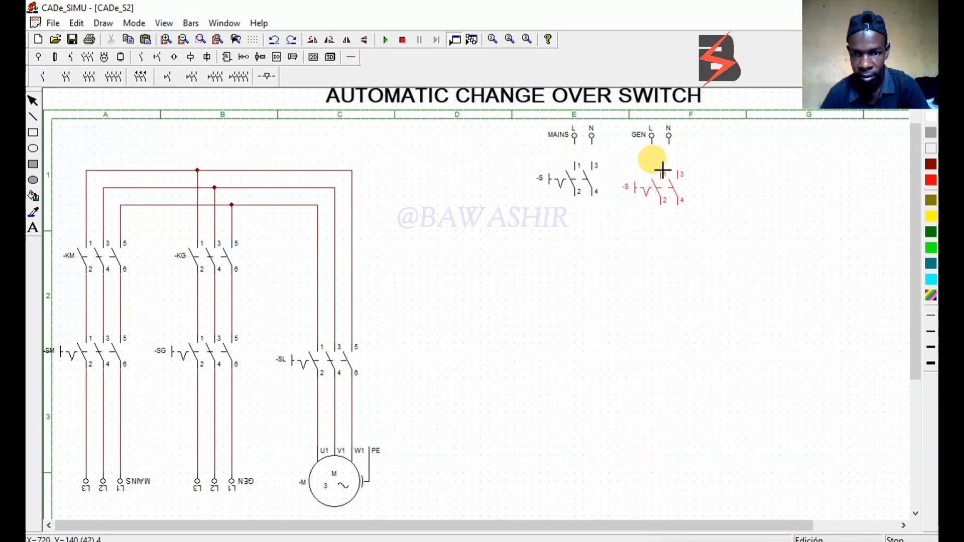
left_click(659, 168)
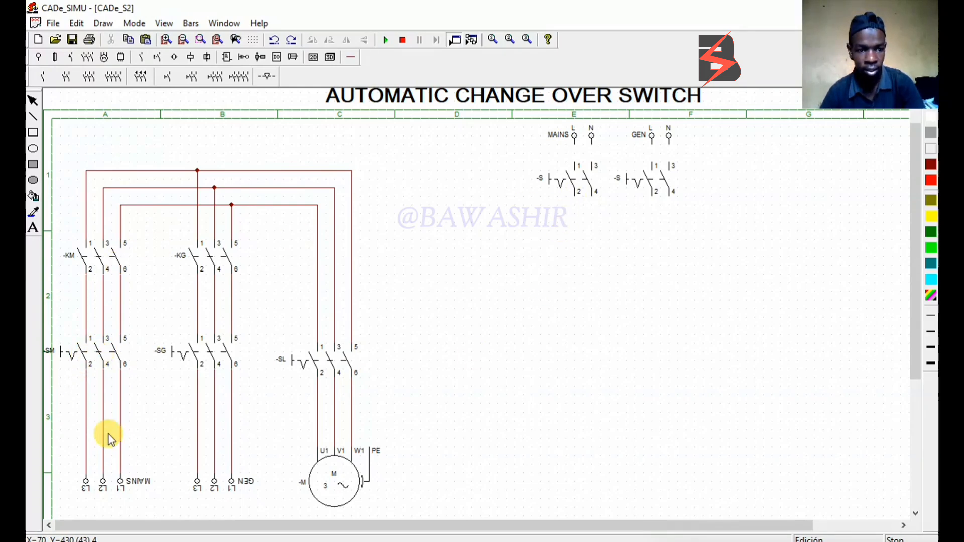
Name the two-pole switch below MAINS -SM and the one below GEN -SG
double_click(589, 182)
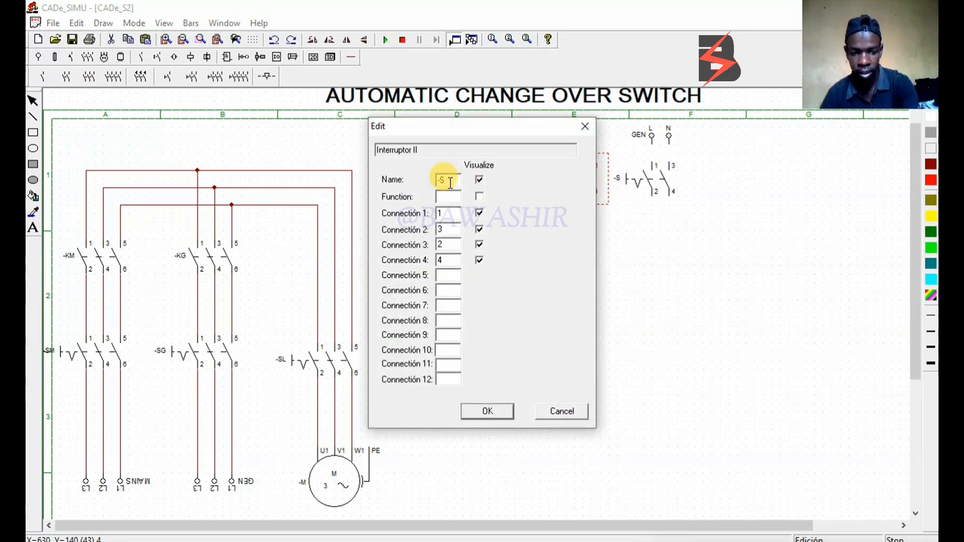
type("M")
left_click(486, 406)
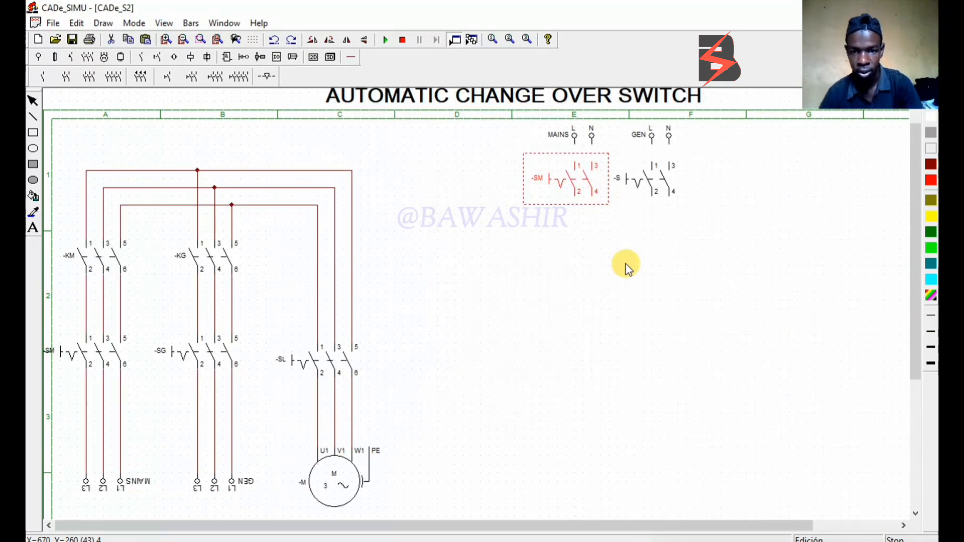
double_click(648, 180)
left_click(436, 182)
left_click(447, 179)
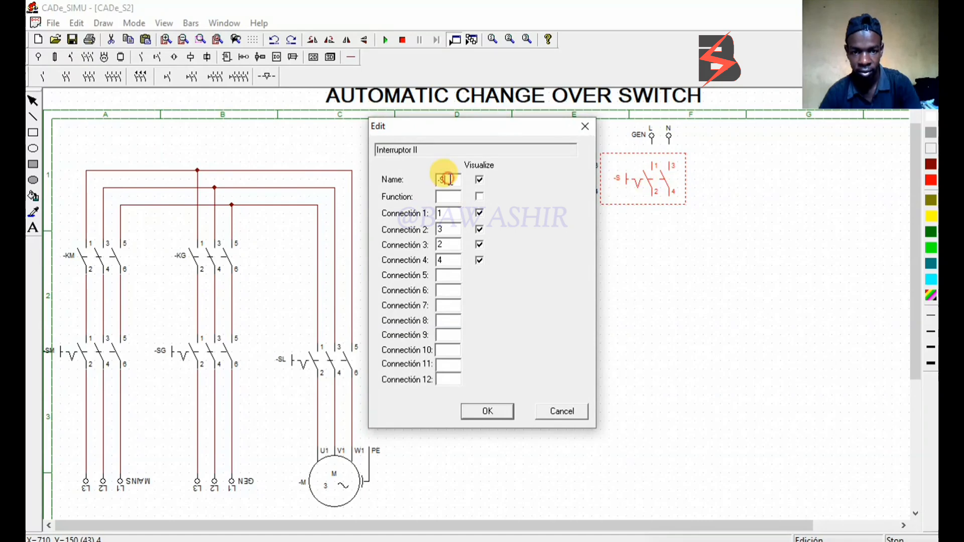
type("M")
left_click(495, 409)
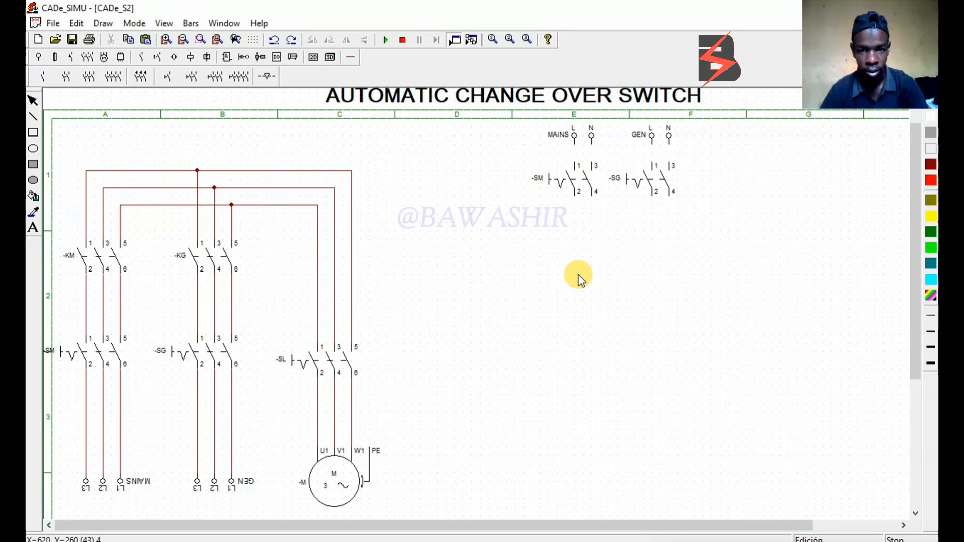
Place two changeover switch contacts with terminals 11, 12 and 14 side by side below the -SM and -SG two-pole switches
left_click(159, 57)
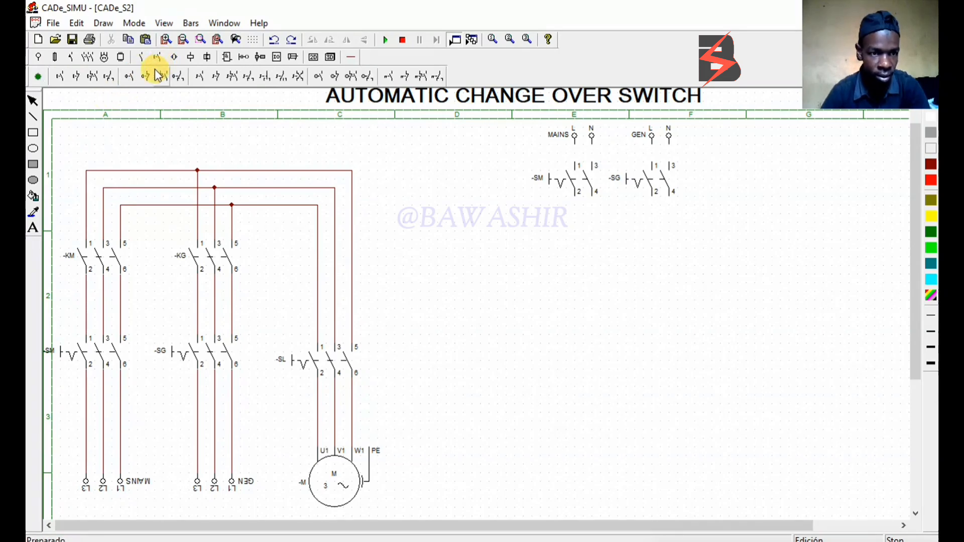
left_click(249, 81)
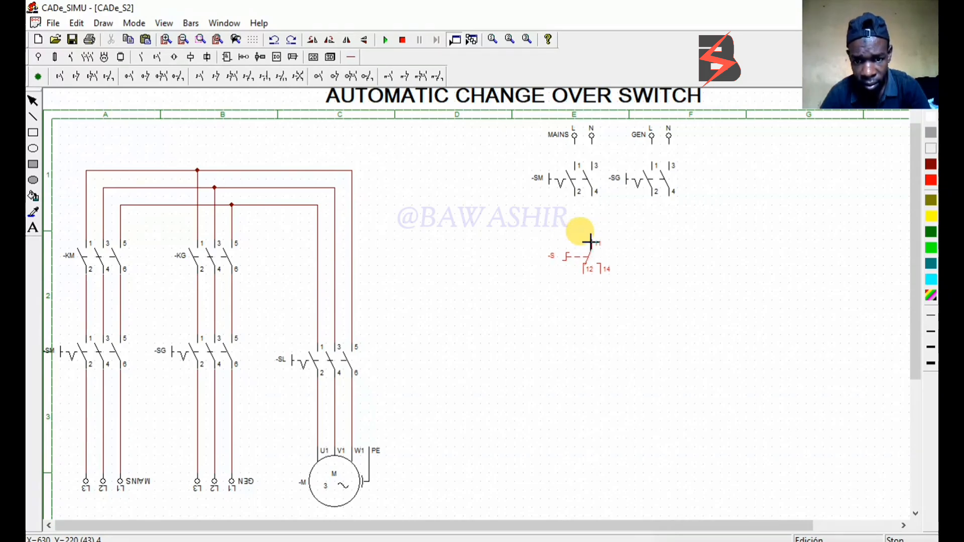
left_click(591, 243)
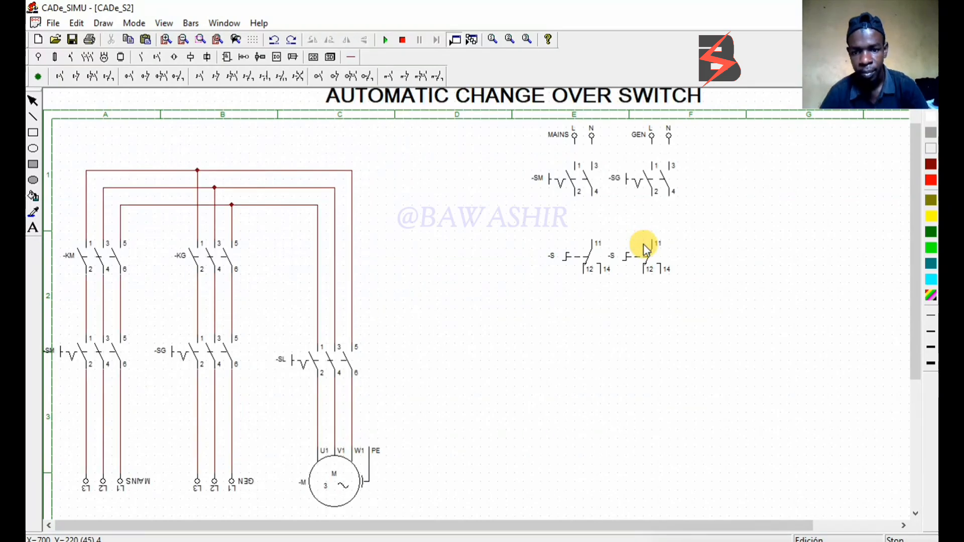
left_click(643, 244)
key("Escape")
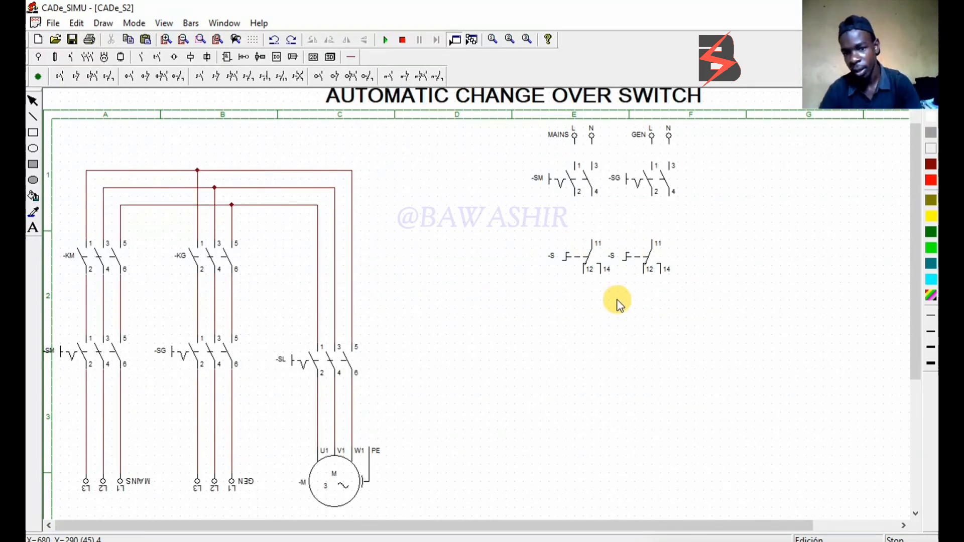
Name both changeover switch contacts -S1
double_click(596, 274)
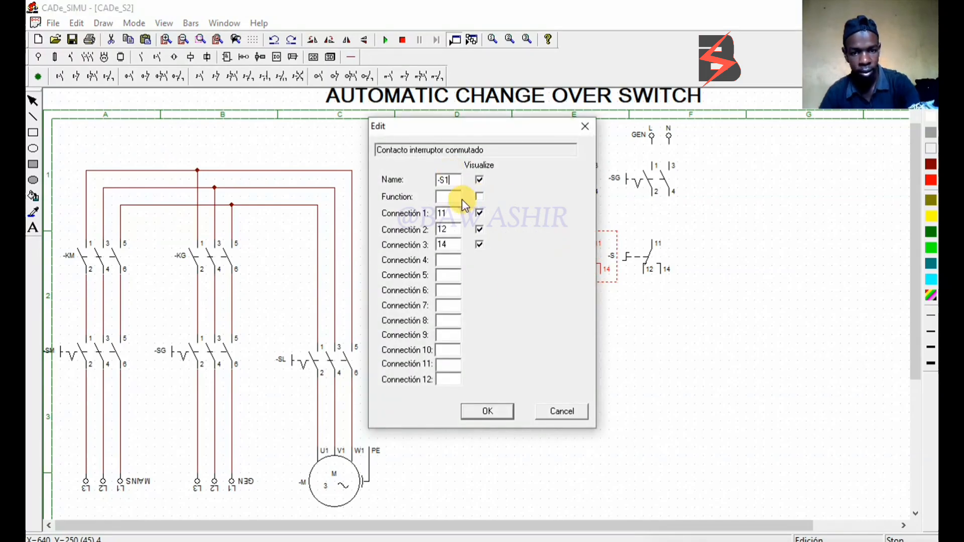
left_click(503, 411)
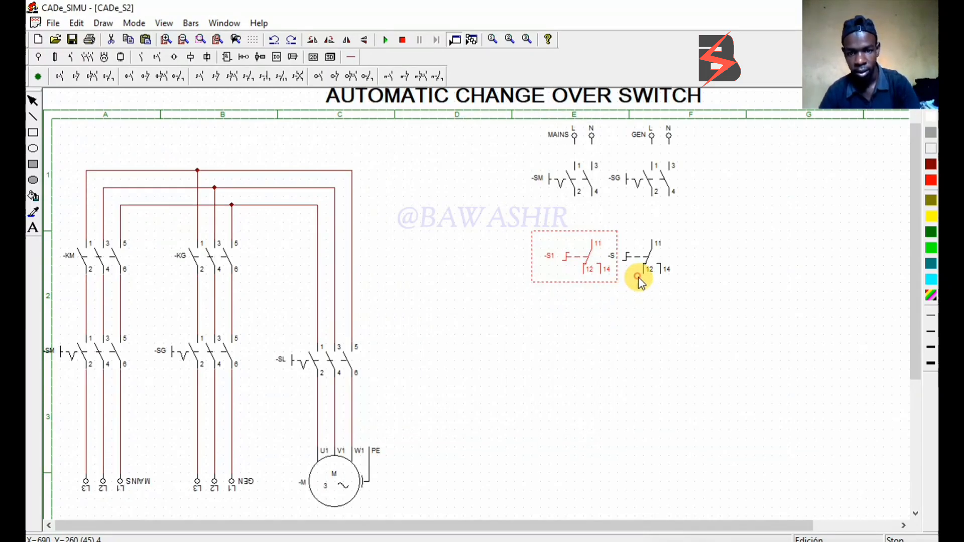
double_click(639, 277)
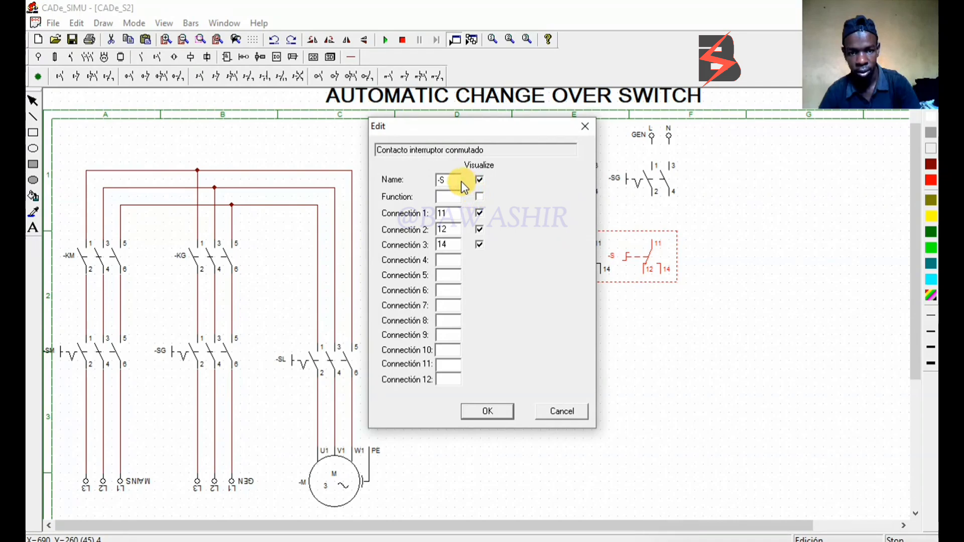
type("1")
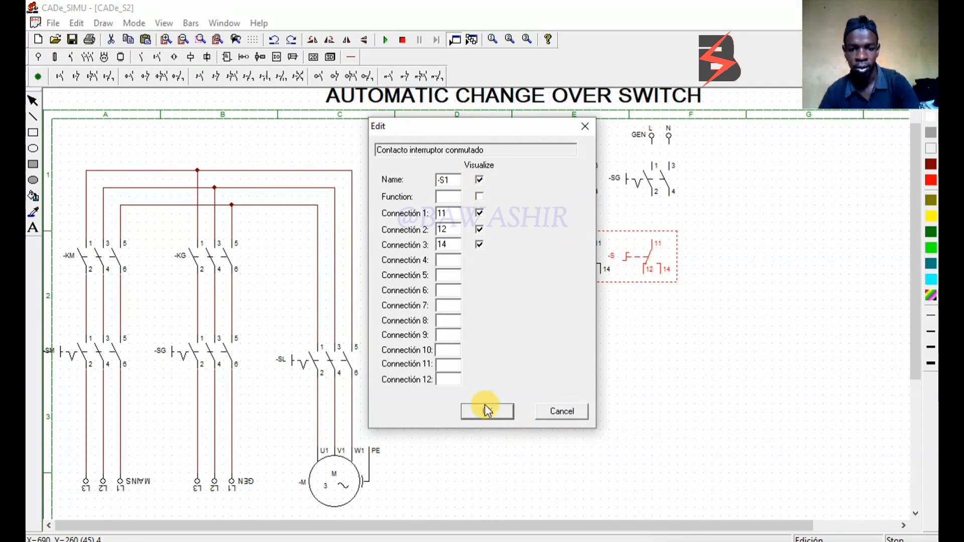
left_click(484, 406)
left_click(603, 352)
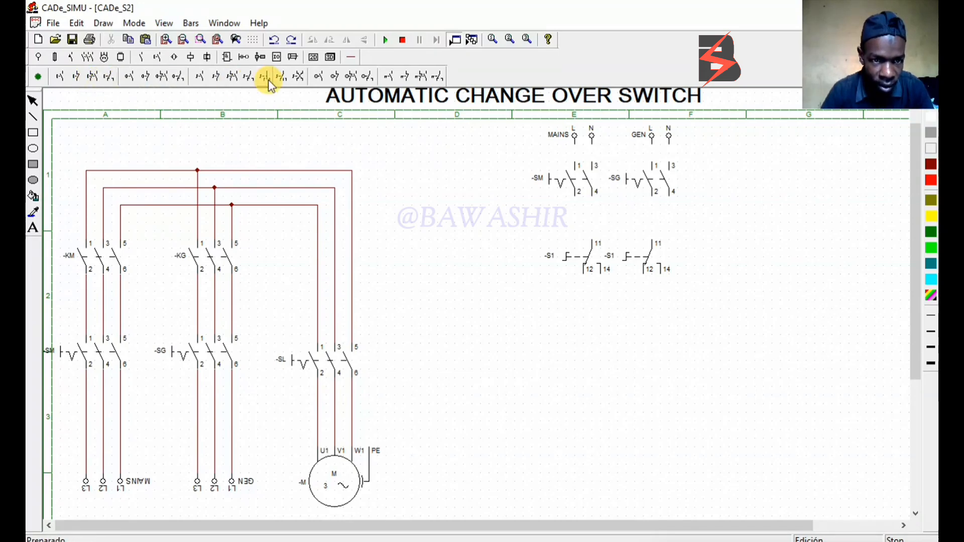
Place a switch with linked contacts 11-12 and 13-14 centrally below the two -S1 changeover contacts
left_click(234, 77)
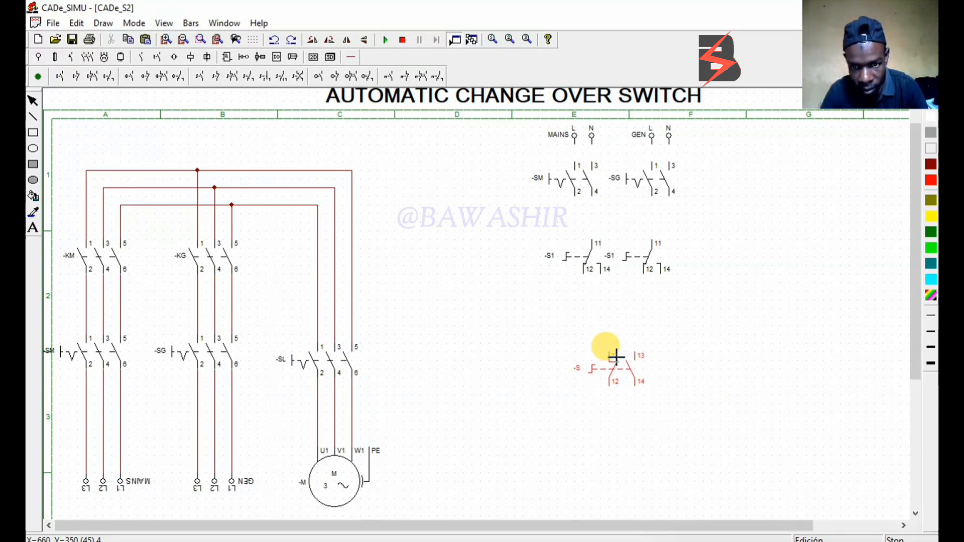
left_click(616, 357)
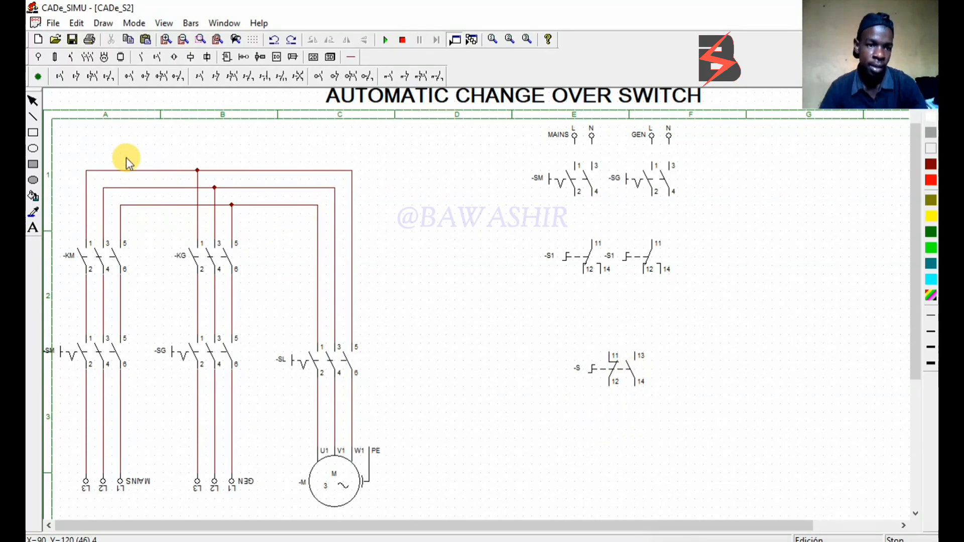
Place two monostable coils side by side below the linked-contact switch and move them further apart
left_click(197, 59)
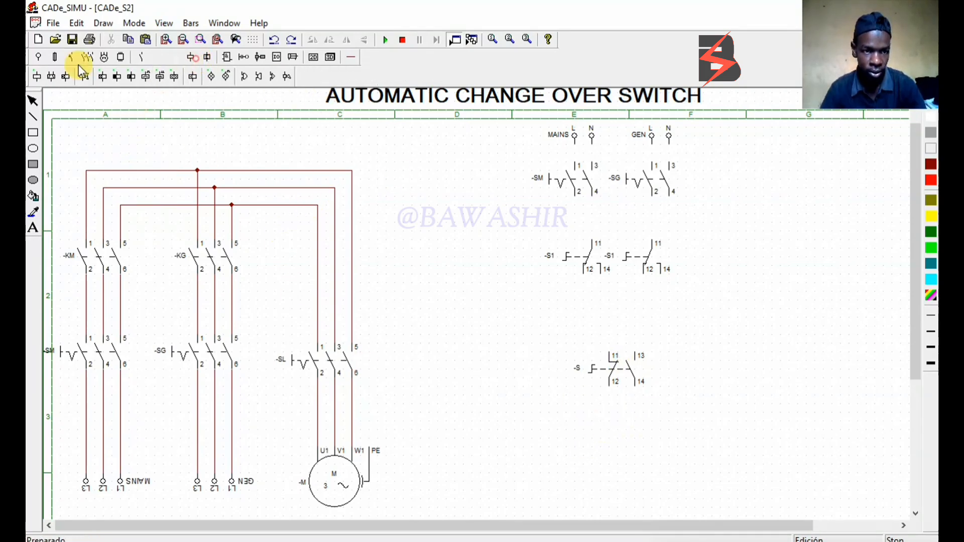
left_click(35, 78)
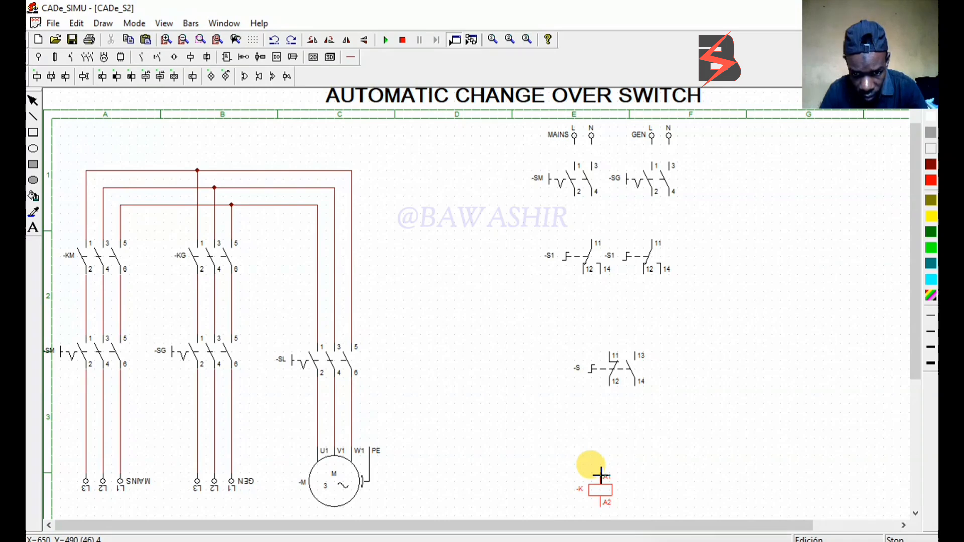
left_click(601, 475)
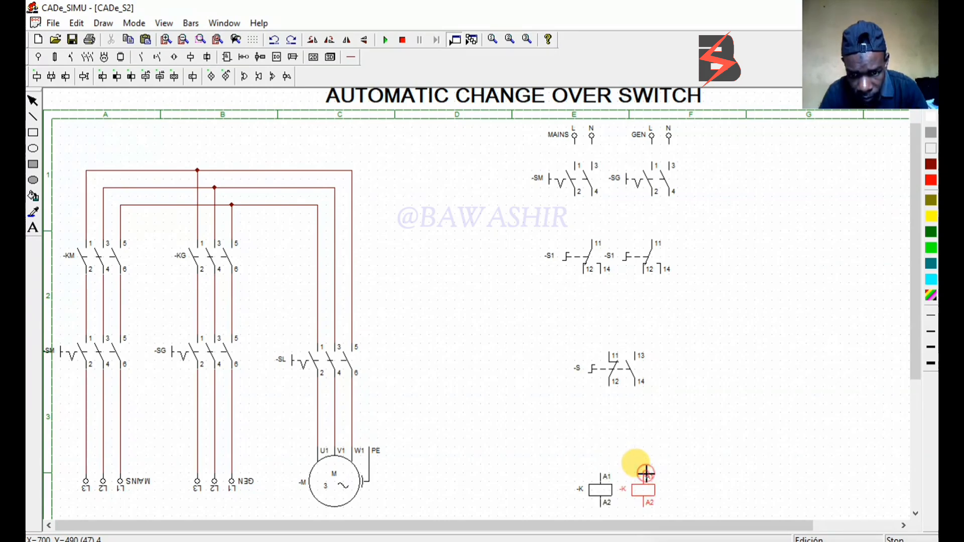
left_click(647, 474)
mouse_move(604, 487)
left_mouse_down()
mouse_move(572, 485)
mouse_move(580, 483)
left_mouse_up()
left_click_drag(646, 490, 667, 495)
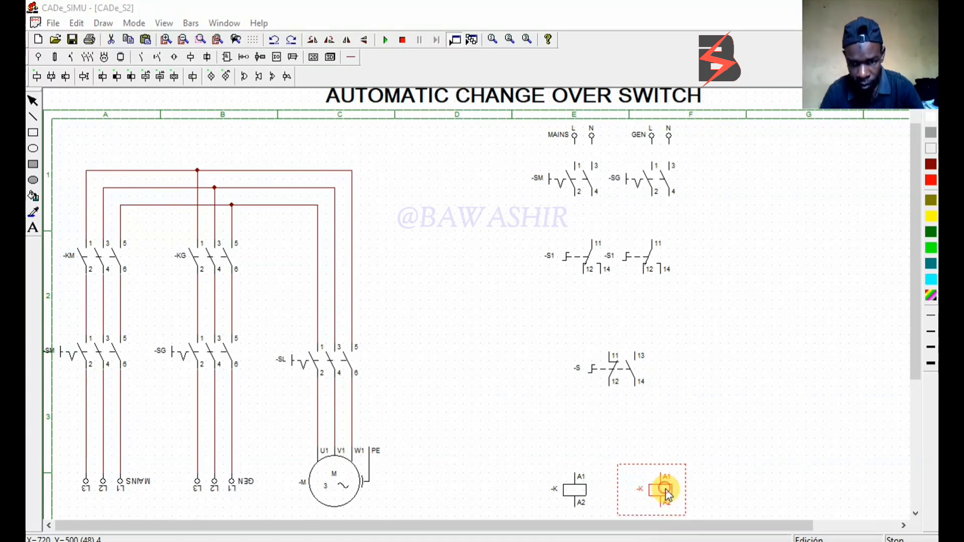
Name the coil in column F -KG
double_click(665, 489)
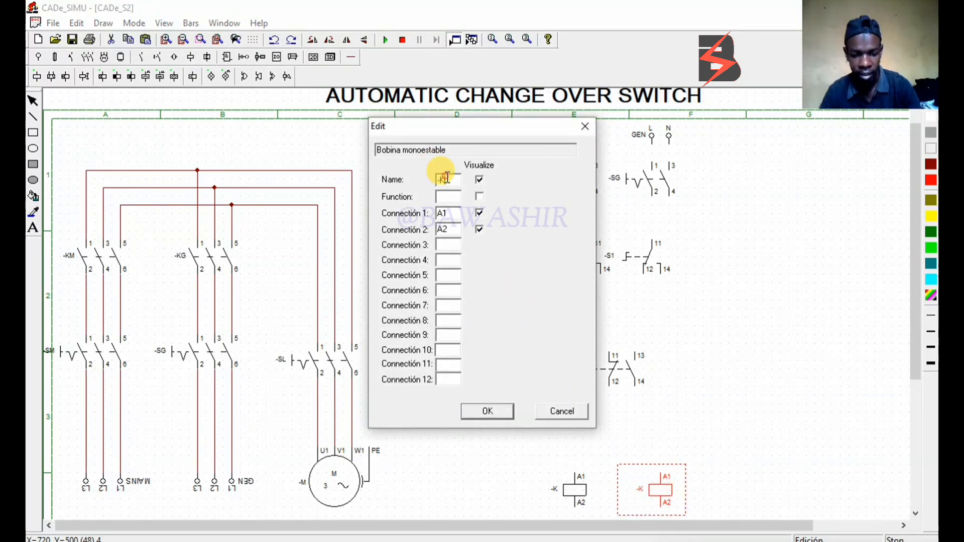
type("G")
left_click(501, 411)
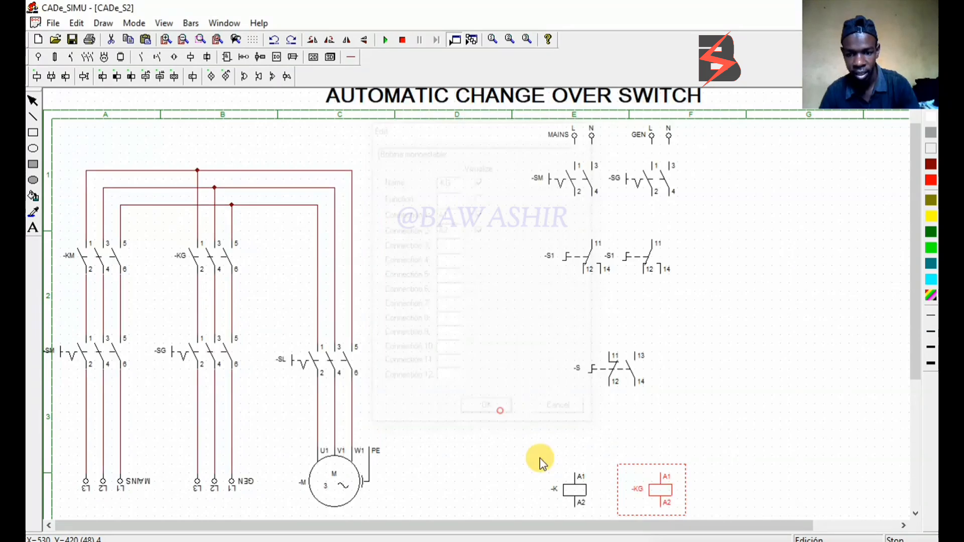
Name the coil in column E -KM
double_click(567, 483)
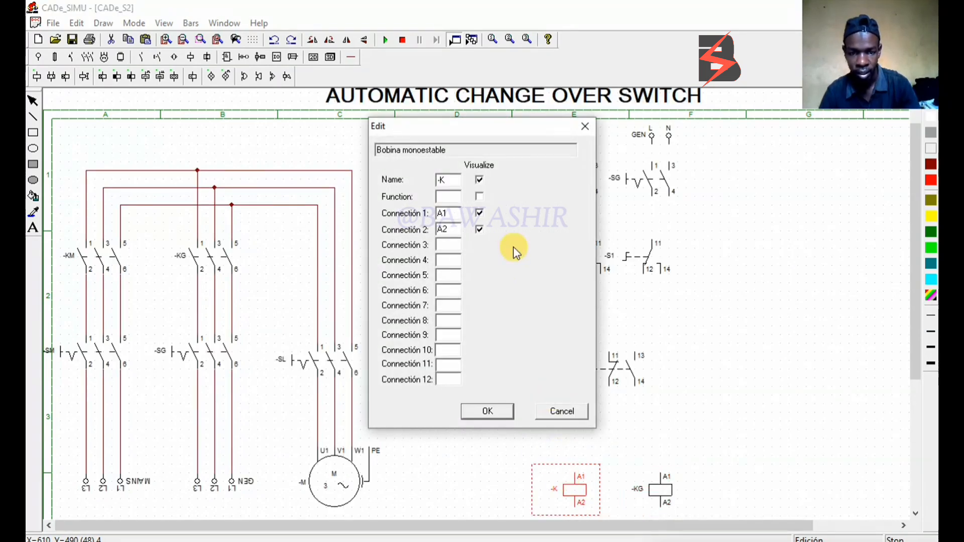
left_click(455, 179)
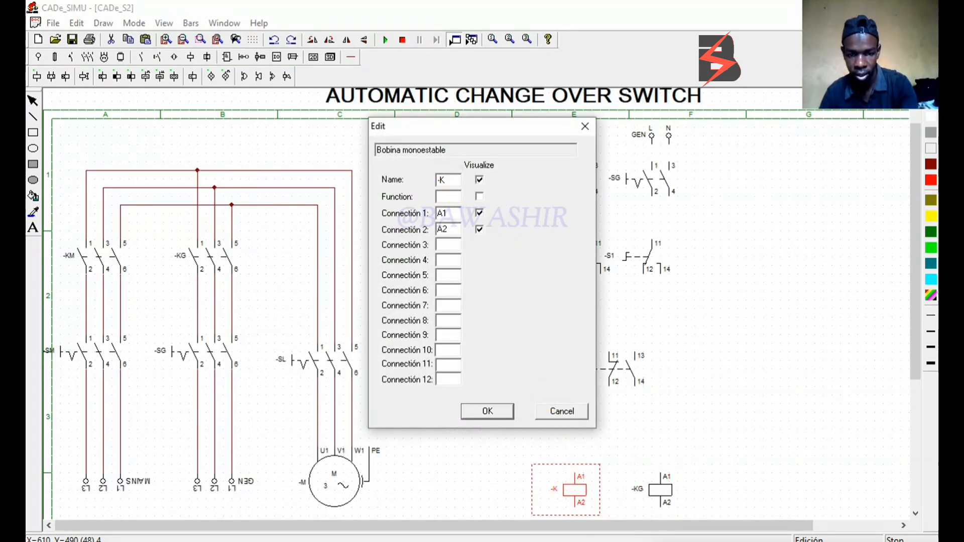
type("M")
left_click(505, 410)
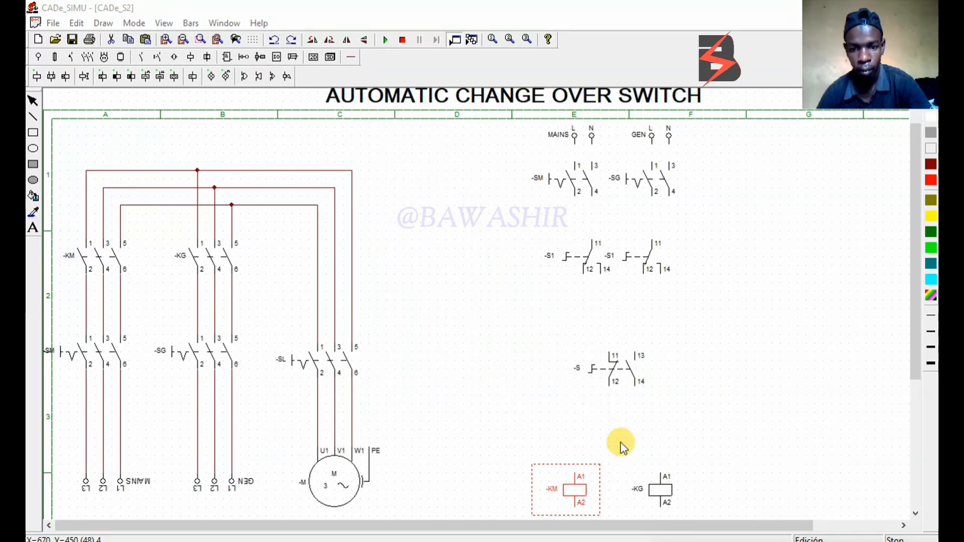
Wire the MAINS and GEN L terminals to terminal 1 of -SM and -SG with red control wire
left_click(351, 57)
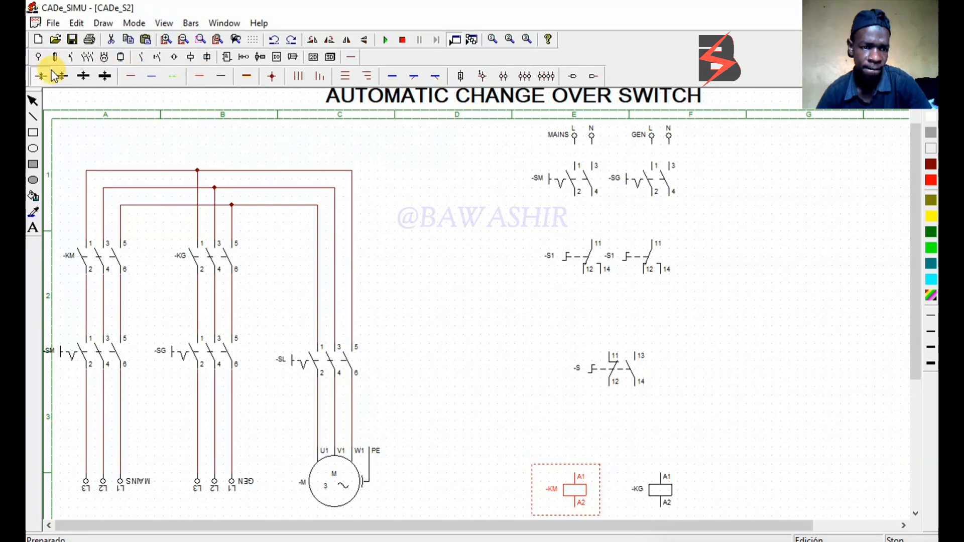
left_click(221, 90)
left_click(198, 76)
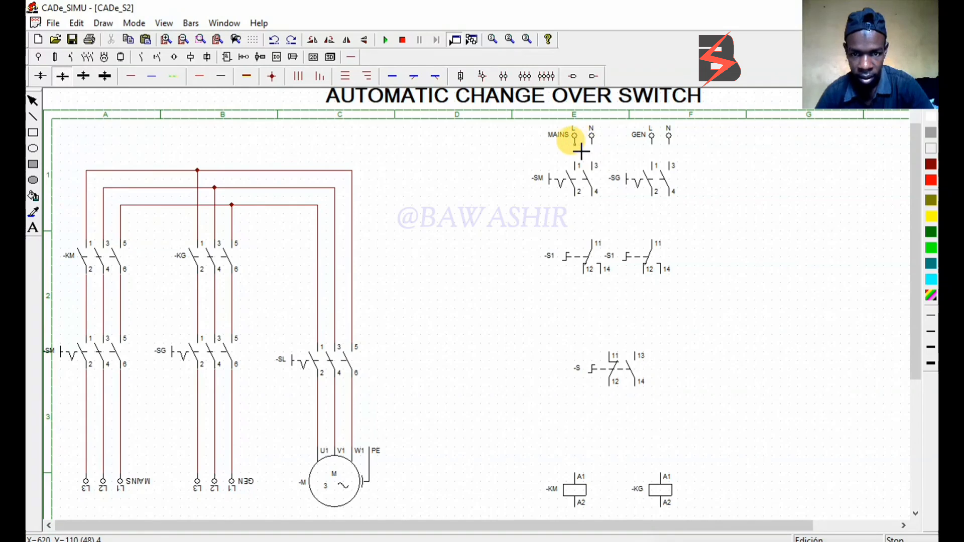
left_click_drag(581, 151, 582, 166)
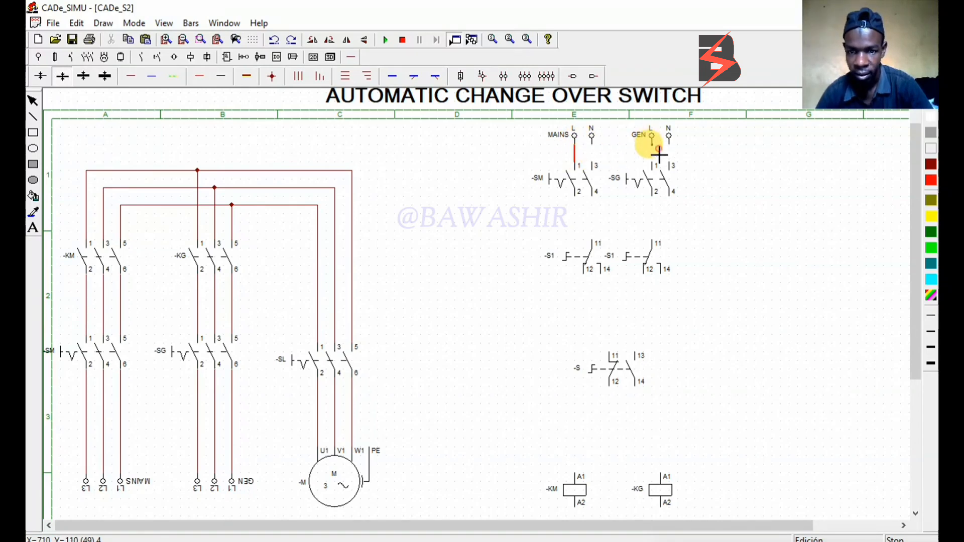
left_click_drag(659, 156, 660, 165)
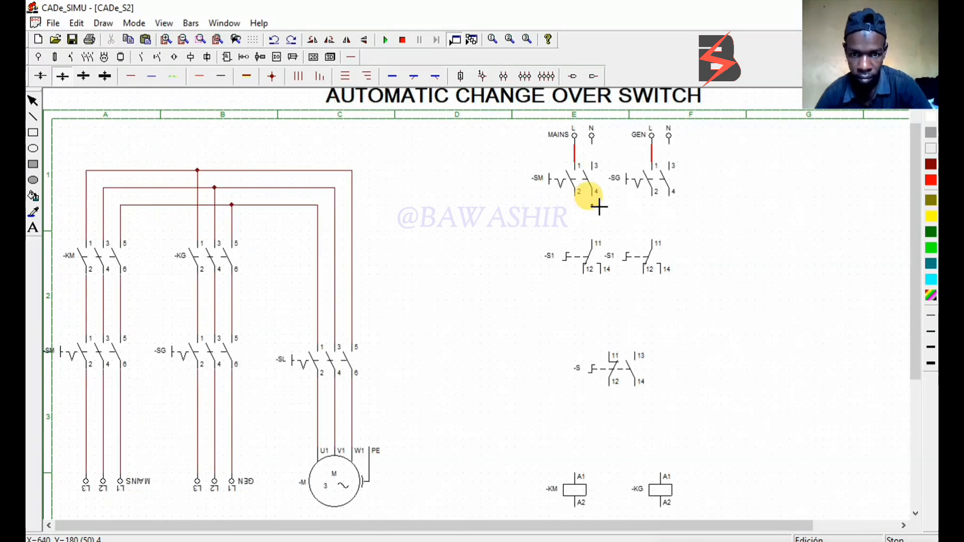
Wire terminal 2 of -SM and -SG in the control circuit to terminal 11 of the -S1 contact below each
scroll(568, 199, "down", 1)
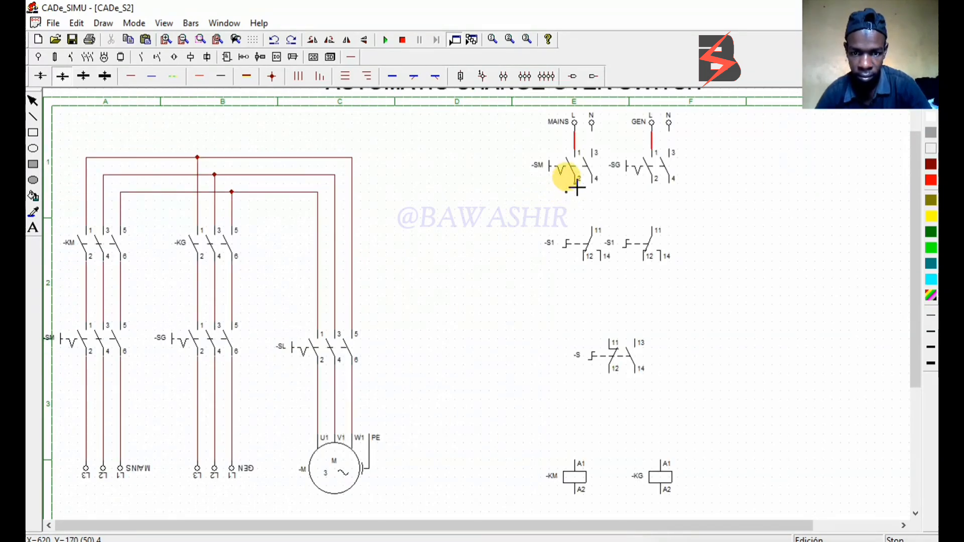
left_click_drag(577, 187, 592, 225)
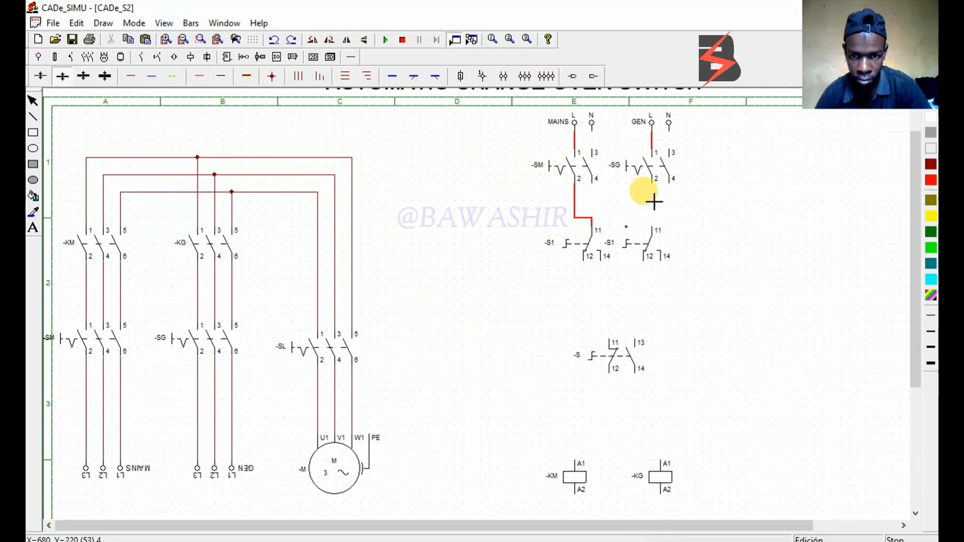
left_click_drag(659, 189, 658, 229)
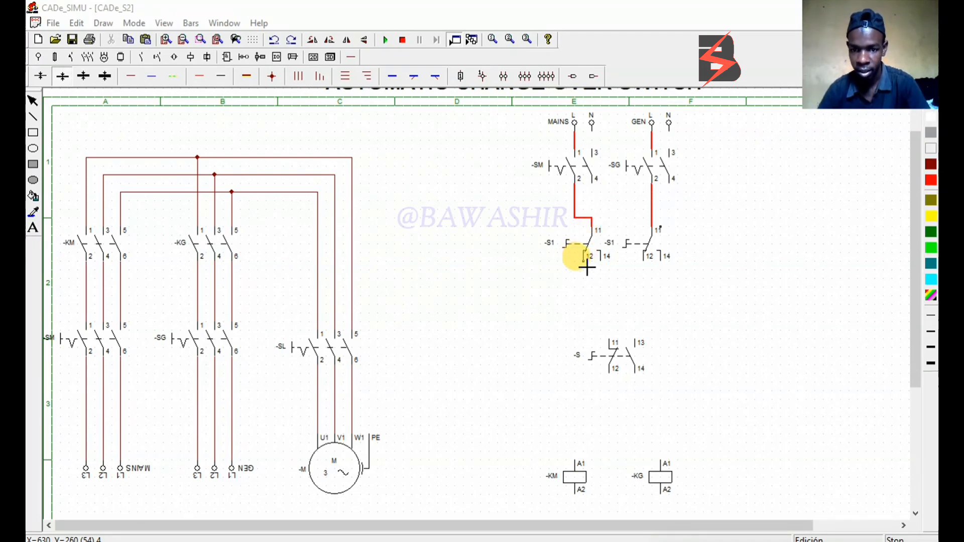
Wire terminal 12 of the two -S1 contacts to terminals 11 and 13 of the linked-contact switch -S
mouse_move(611, 344)
left_mouse_down()
mouse_move(616, 306)
mouse_move(641, 317)
mouse_move(635, 297)
left_mouse_up()
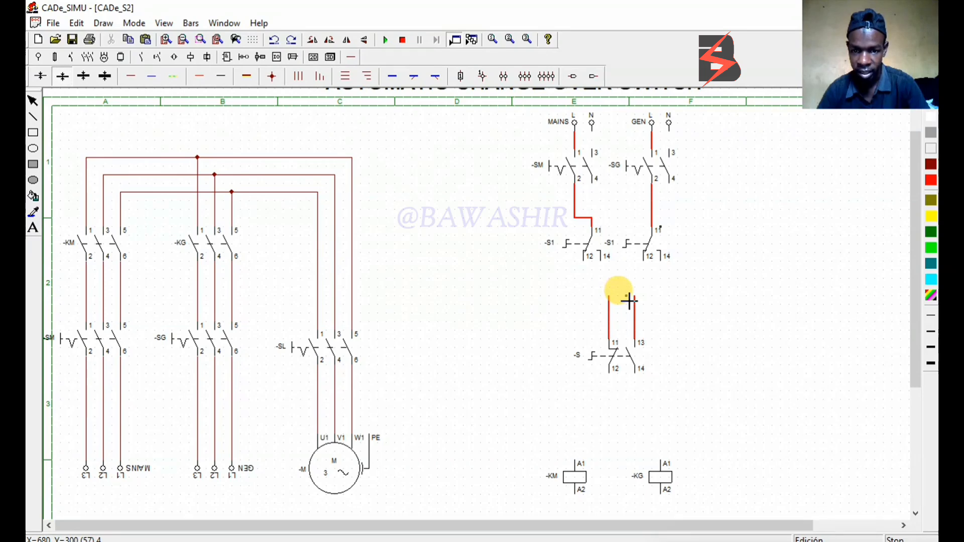
mouse_move(644, 260)
left_mouse_down()
mouse_move(647, 298)
mouse_move(637, 298)
left_mouse_up()
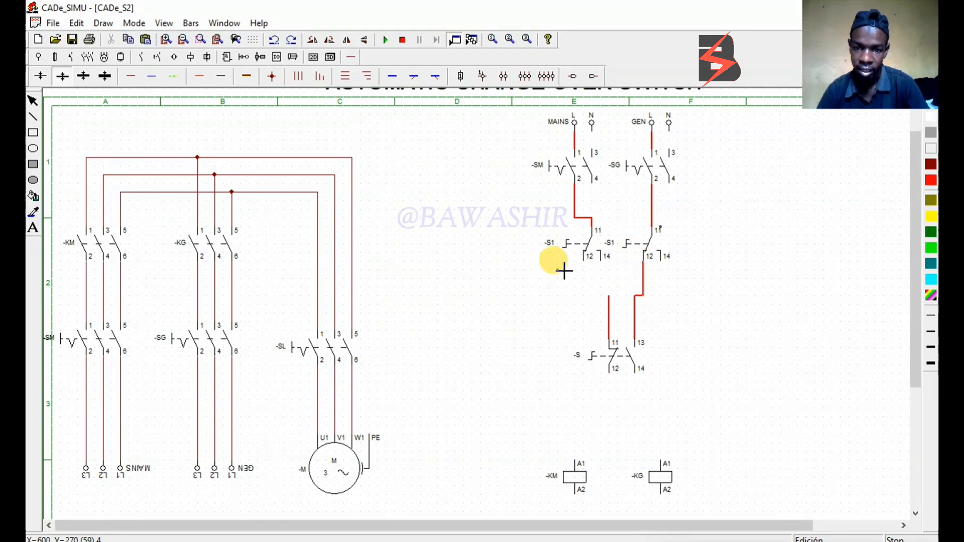
mouse_move(586, 265)
left_mouse_down()
mouse_move(586, 303)
mouse_move(586, 291)
mouse_move(623, 304)
mouse_move(613, 305)
left_mouse_up()
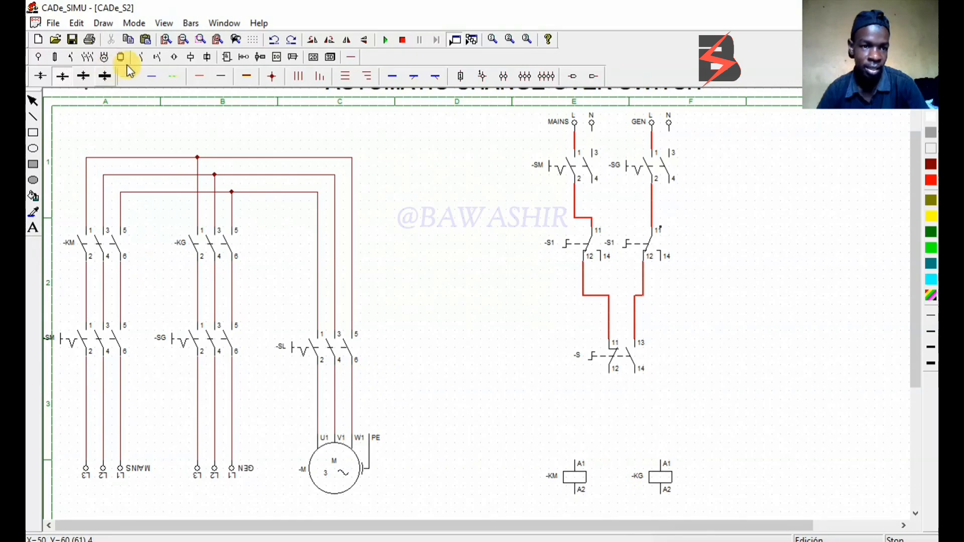
Place a normally closed auxiliary contact directly above each of the coils -KM and -KG
left_click(144, 59)
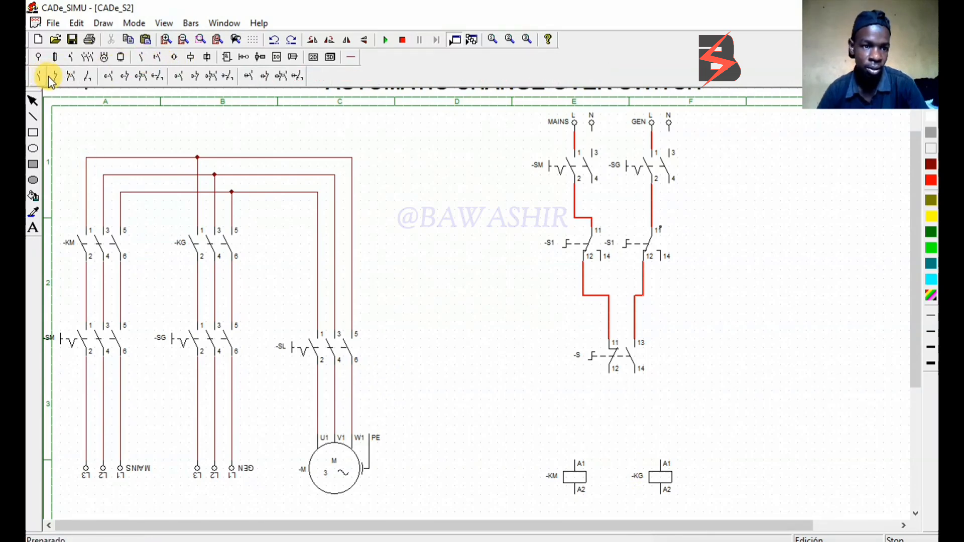
left_click(50, 77)
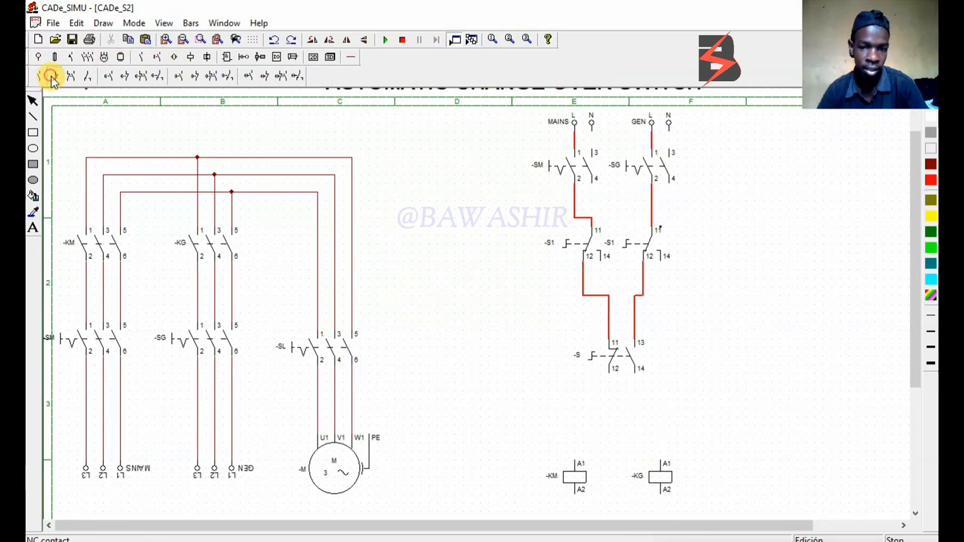
left_click(578, 416)
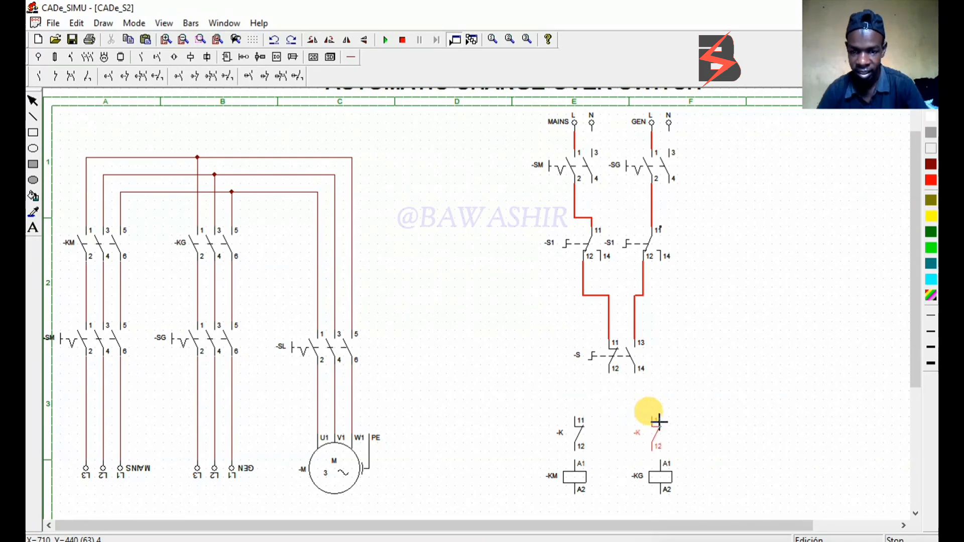
left_click(662, 419)
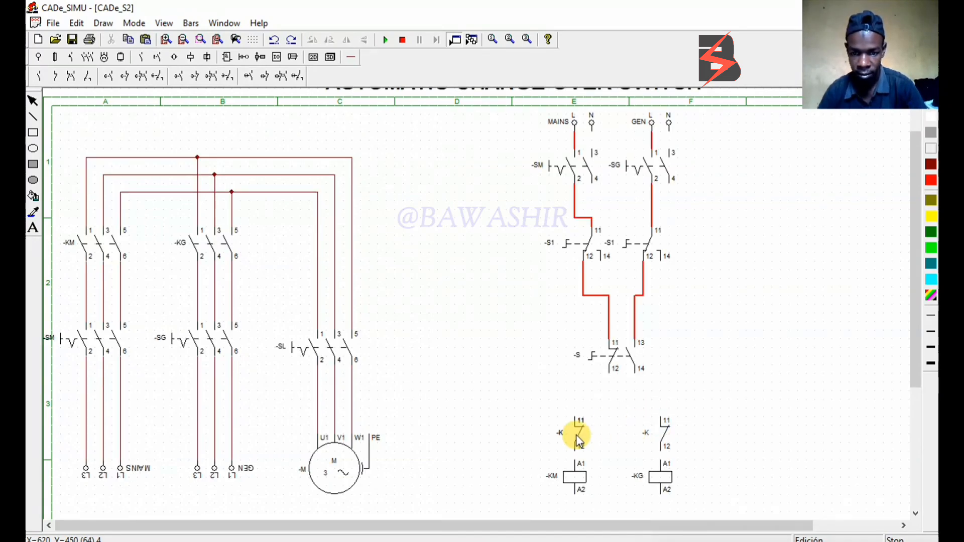
left_click_drag(576, 435, 527, 435)
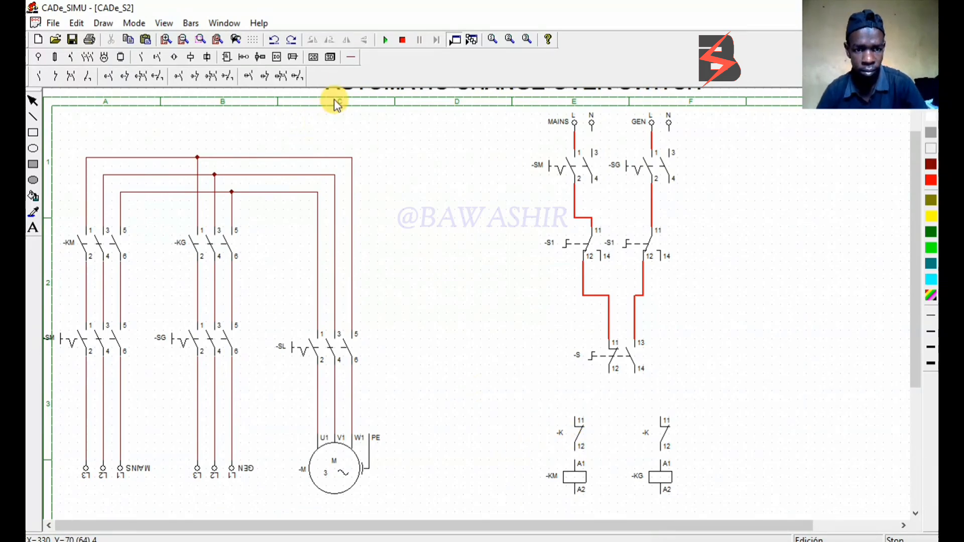
Name the auxiliary contact above coil -KM as -KG and the one above coil -KG as -KM
double_click(579, 437)
left_click(461, 216)
type("G")
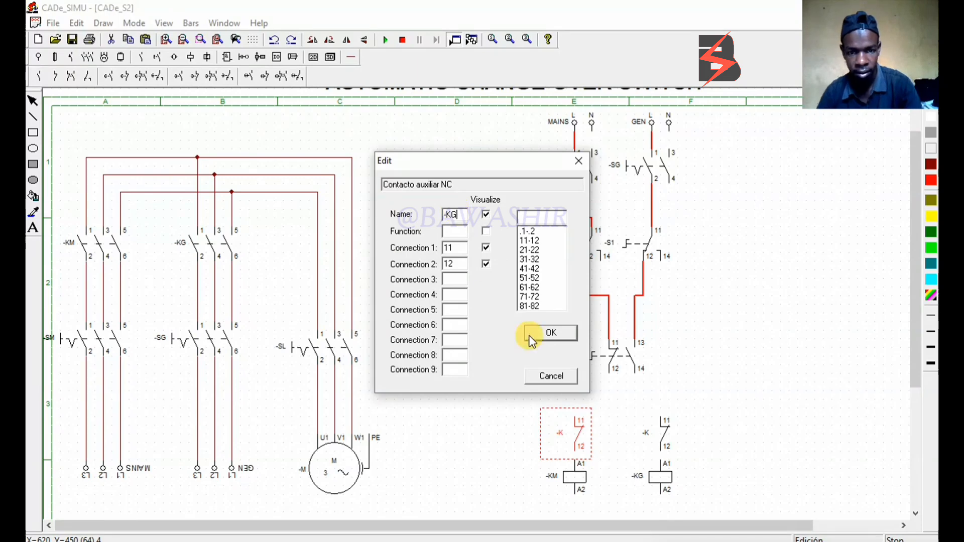
left_click(552, 334)
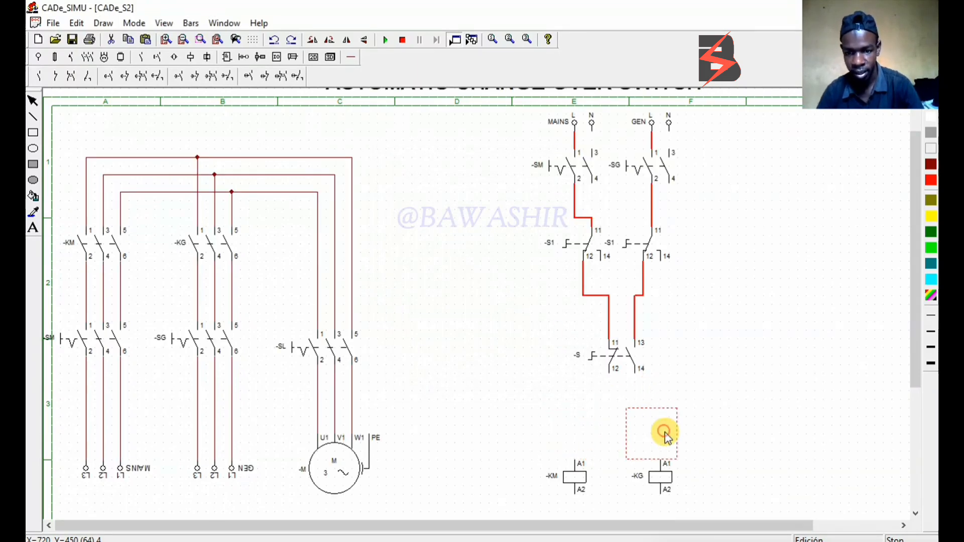
double_click(664, 434)
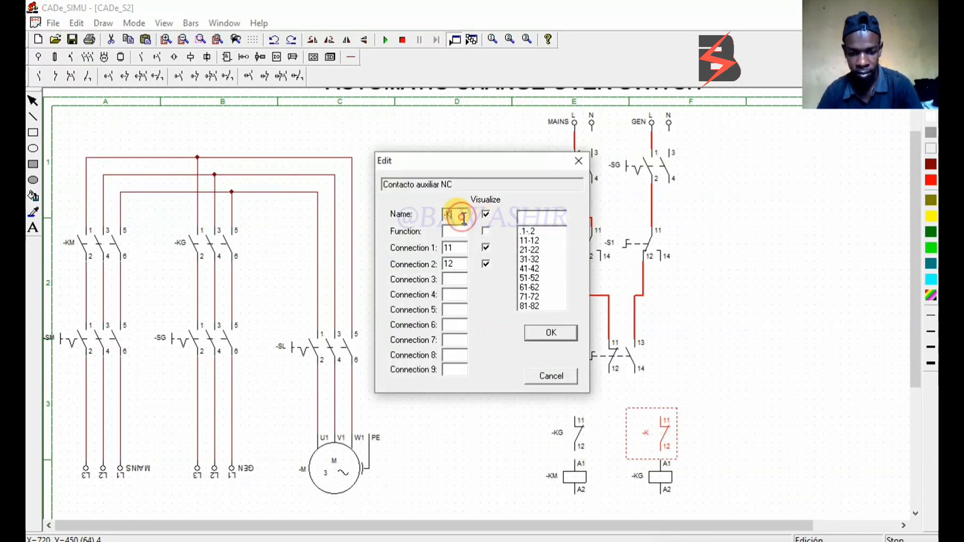
type("M")
left_click(542, 336)
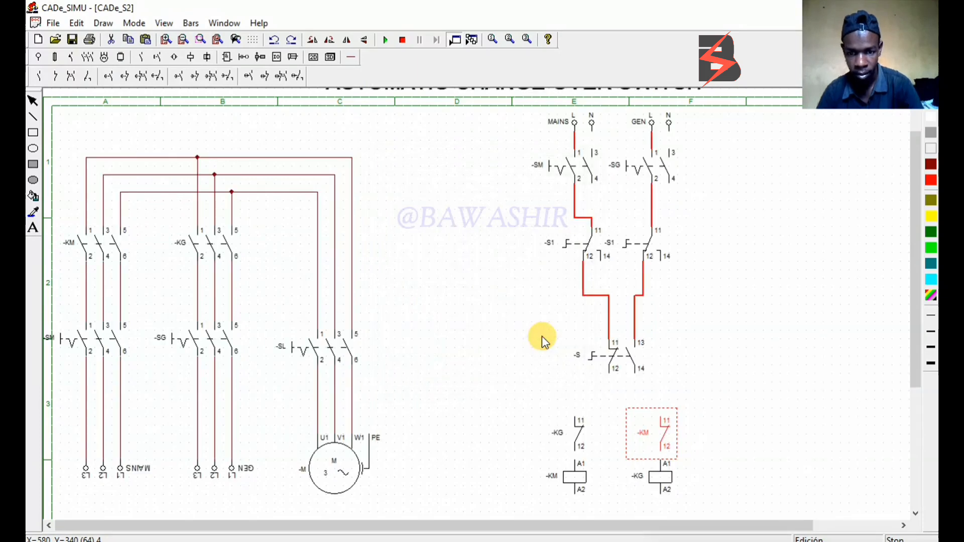
Wire terminal 12 of both interlock contacts to terminal A1 of the coil below each in red
left_click(353, 58)
left_click(194, 78)
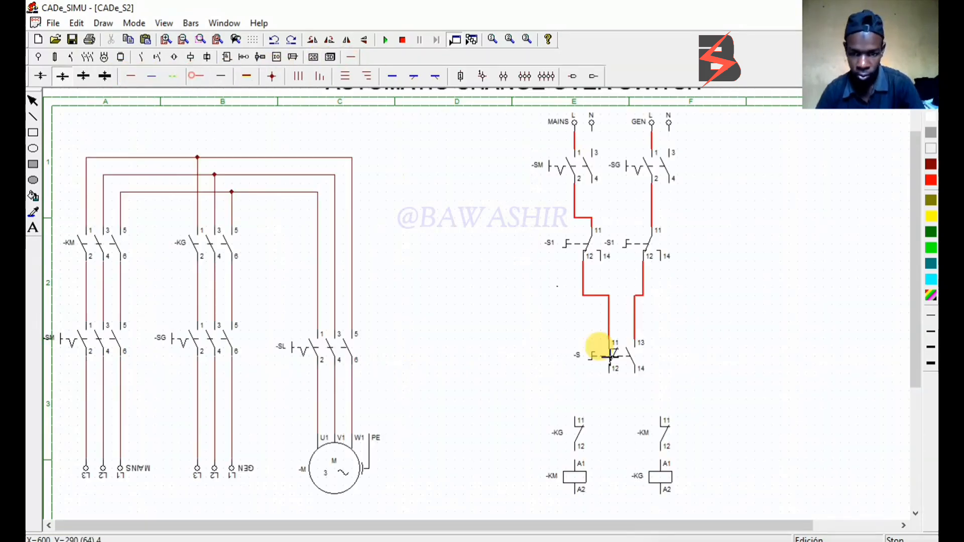
left_click_drag(576, 454, 577, 462)
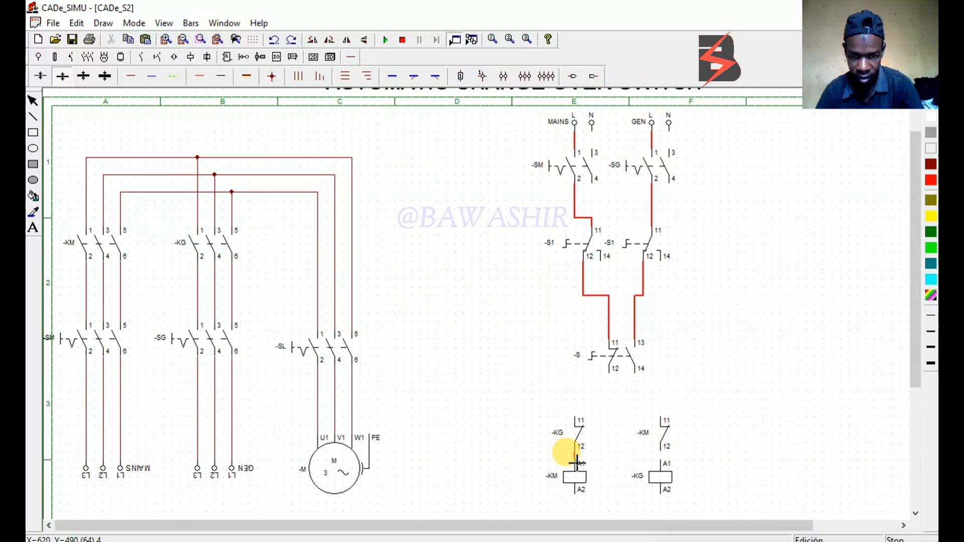
left_click(667, 457)
Wire terminals 12 and 14 of switch -S to terminal 11 of the -KG and -KM interlock contacts respectively
left_click(613, 374)
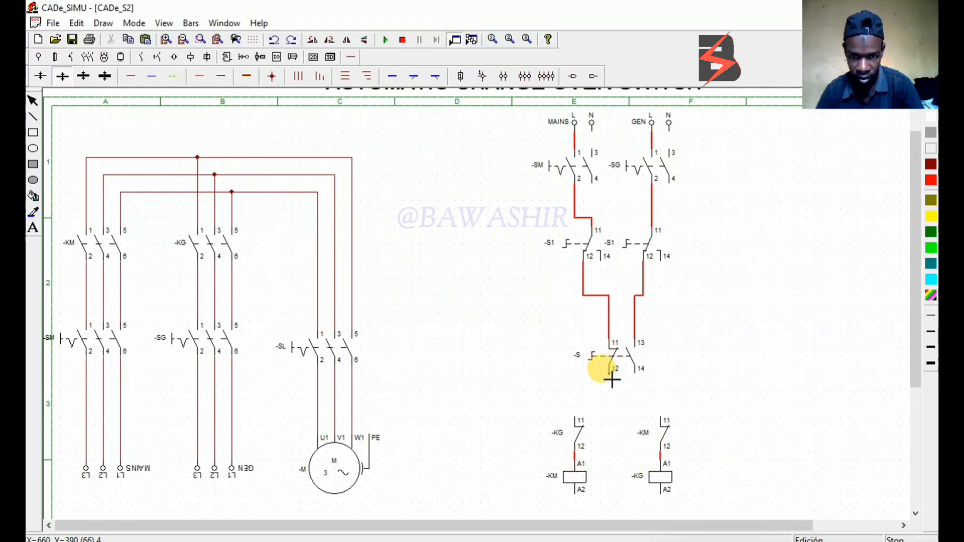
left_click_drag(612, 380, 576, 417)
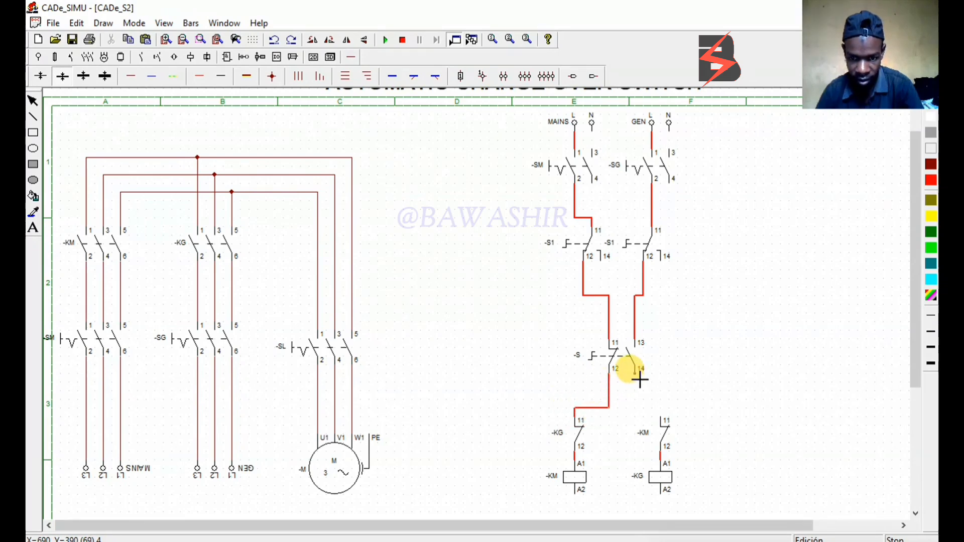
left_click_drag(639, 380, 665, 423)
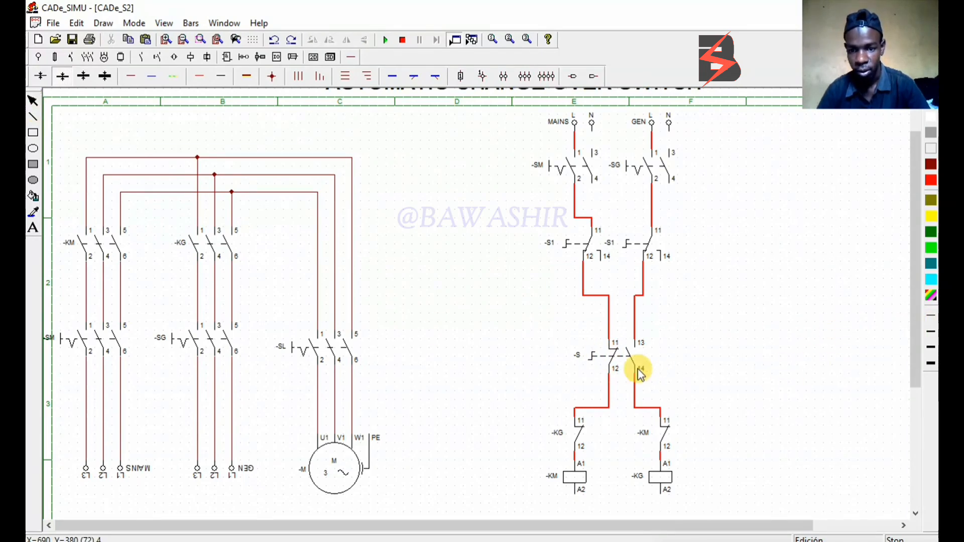
Name the linked-contact switch above the interlock contacts -S2
double_click(632, 347)
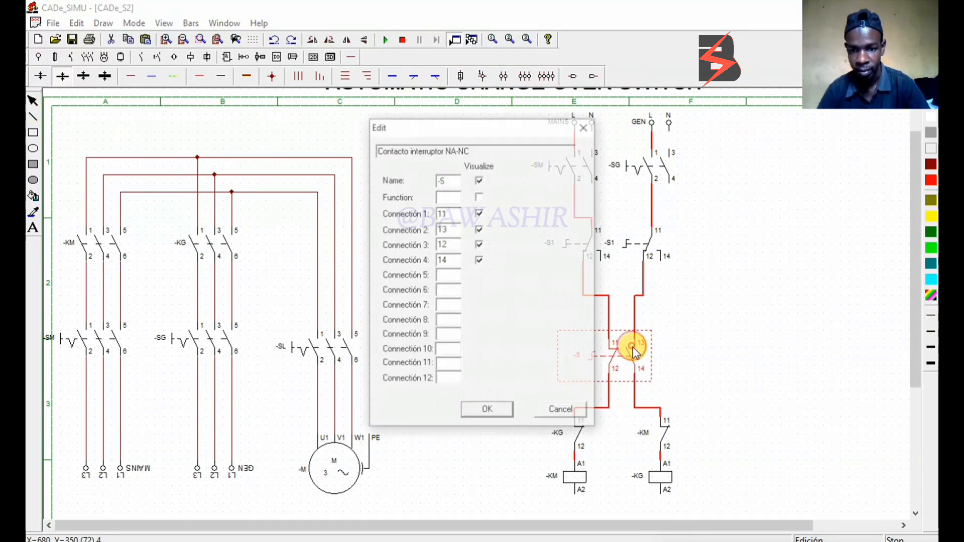
left_click(449, 180)
type("2")
left_click(493, 410)
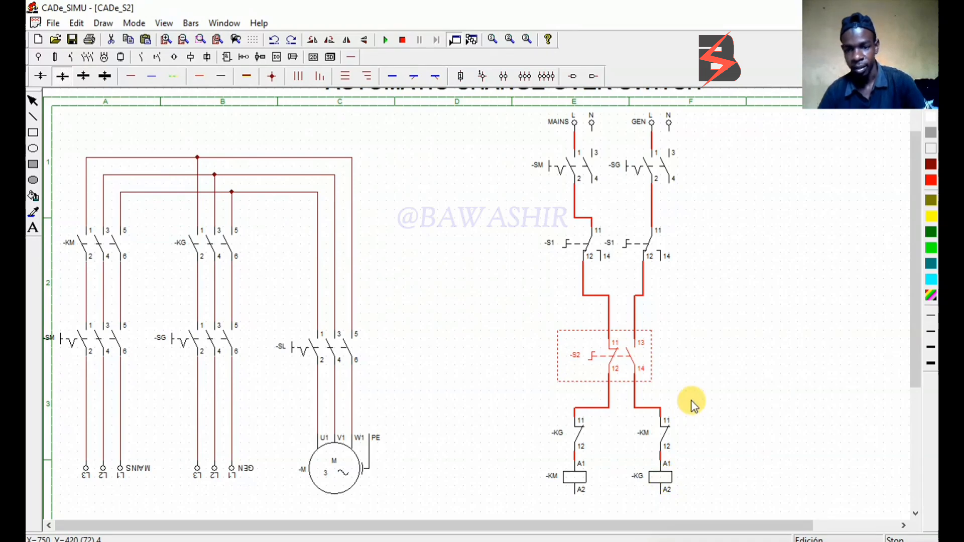
left_click(701, 391)
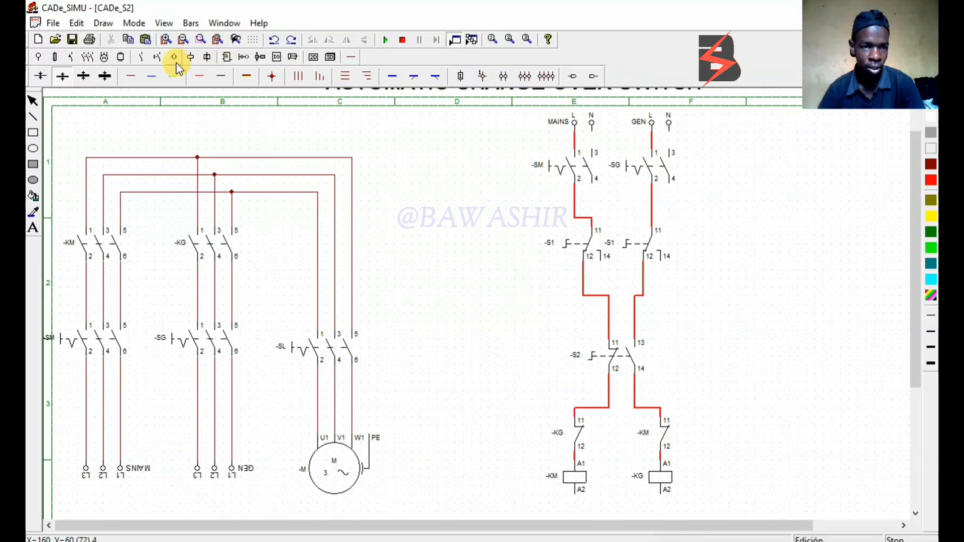
Place a monostable coil and a timer coil side by side in column D, level with coil -KM
left_click(192, 61)
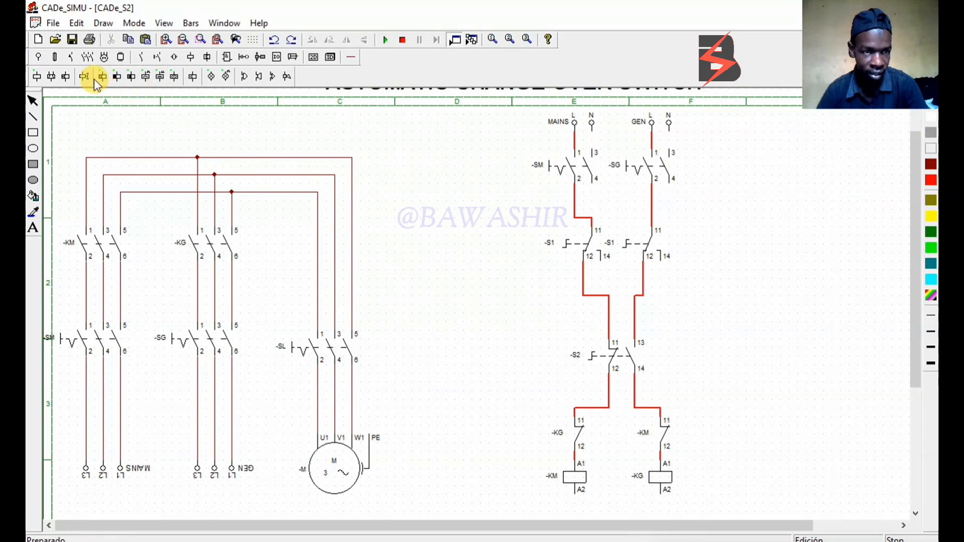
left_click(36, 78)
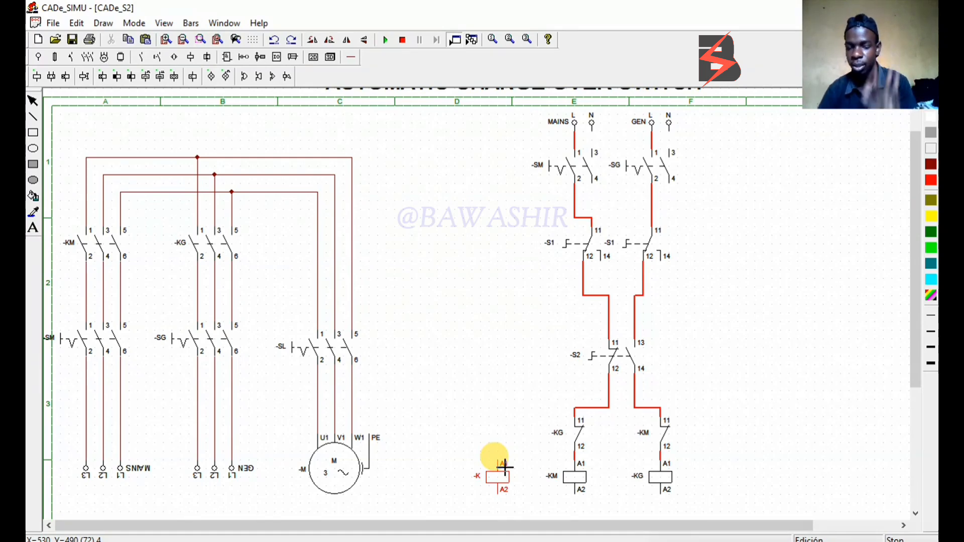
left_click(505, 467)
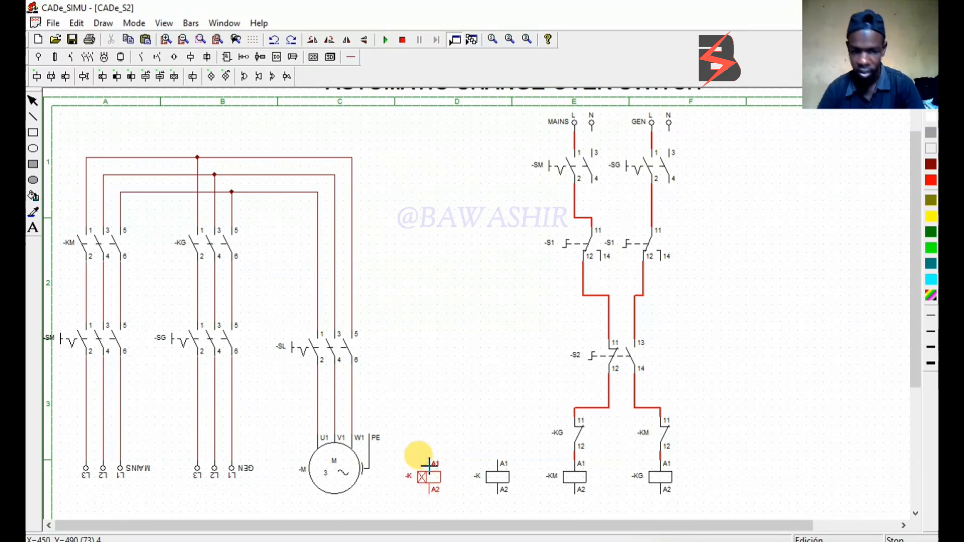
left_click(429, 465)
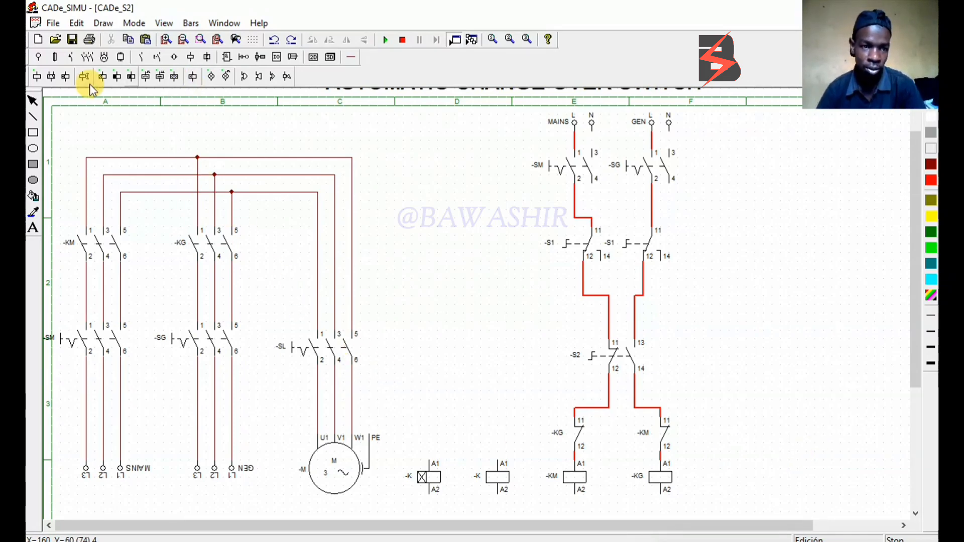
Place a normally closed contact directly above the timer coil in column D
left_click(141, 58)
left_click(55, 75)
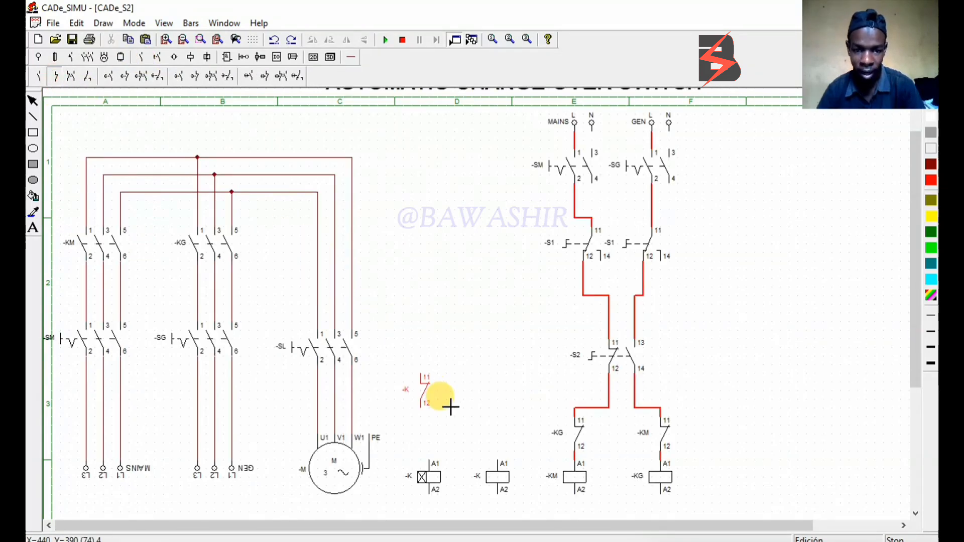
left_click(428, 385)
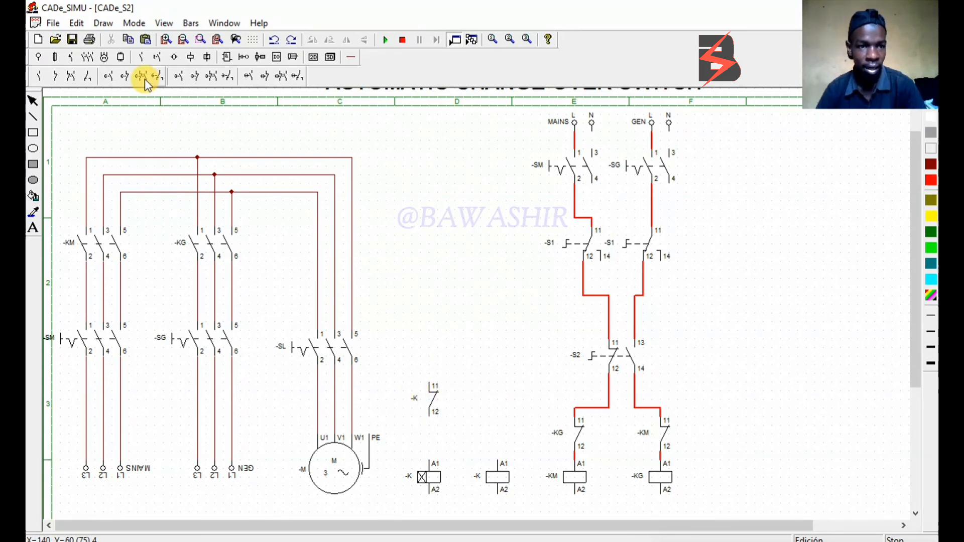
Place a timed normally open contact above the plain coil in column D and an instantaneous normally open contact beside it
left_click(108, 79)
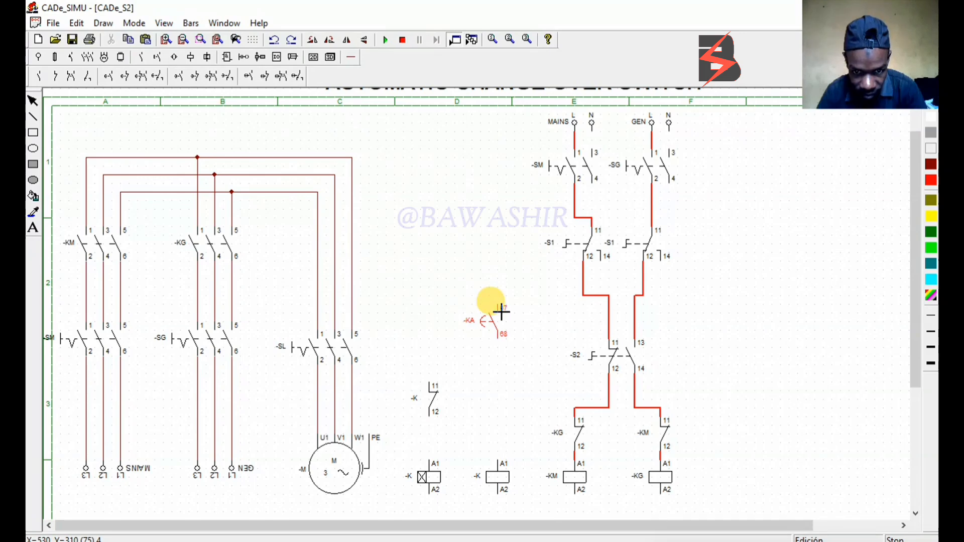
left_click(501, 312)
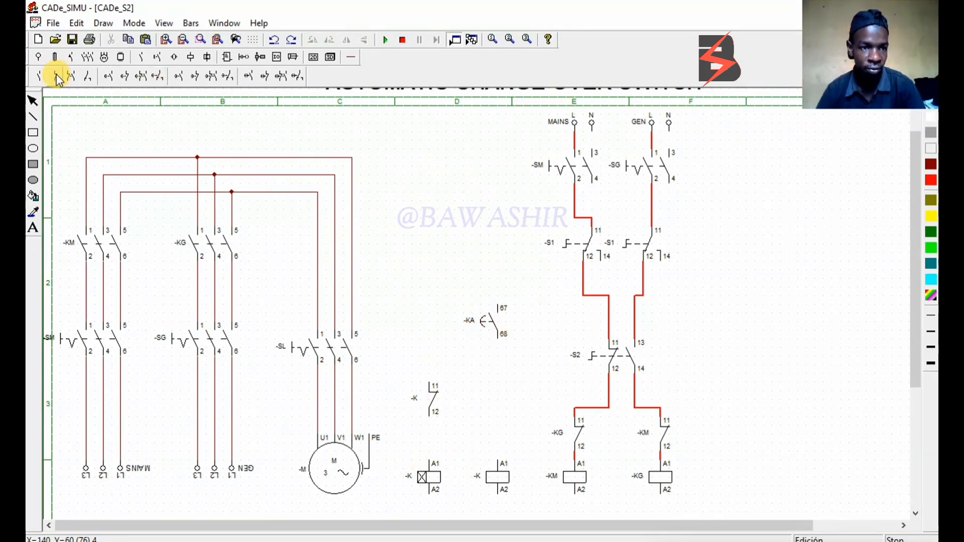
left_click(41, 77)
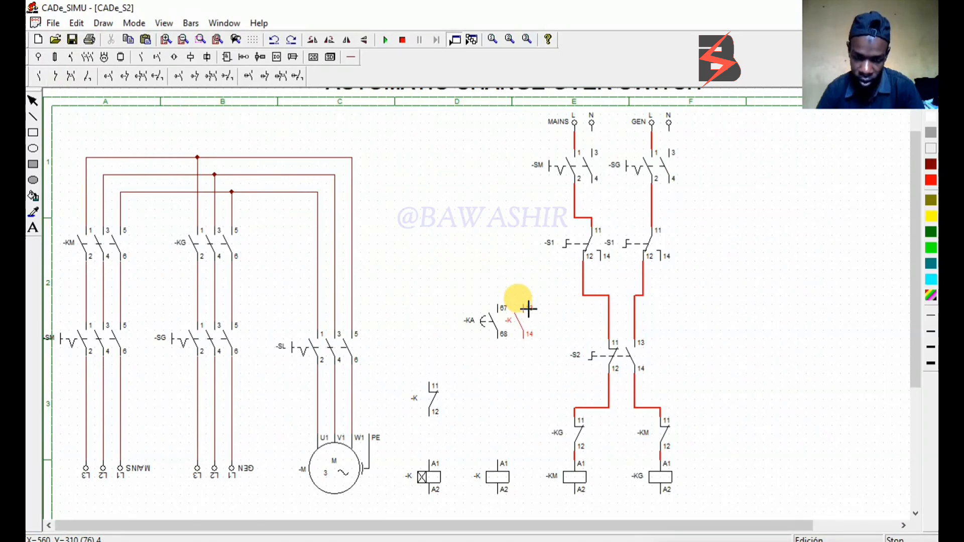
left_click(528, 308)
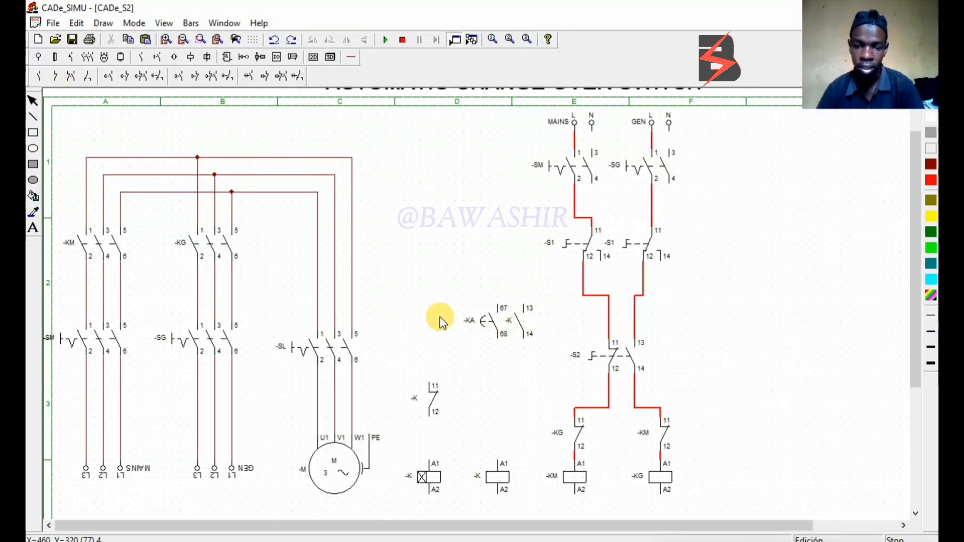
Wire terminal 14 of the mains switch -S1 in red through the normally closed contact to A1 of the timer coil
left_click(351, 57)
left_click(200, 76)
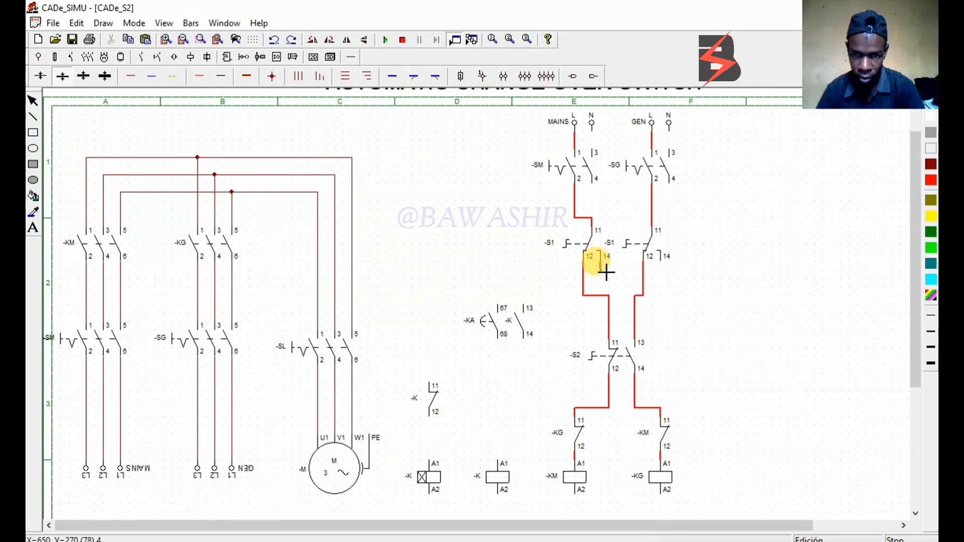
mouse_move(606, 273)
left_mouse_down()
mouse_move(570, 264)
mouse_move(430, 275)
mouse_move(429, 459)
left_mouse_up()
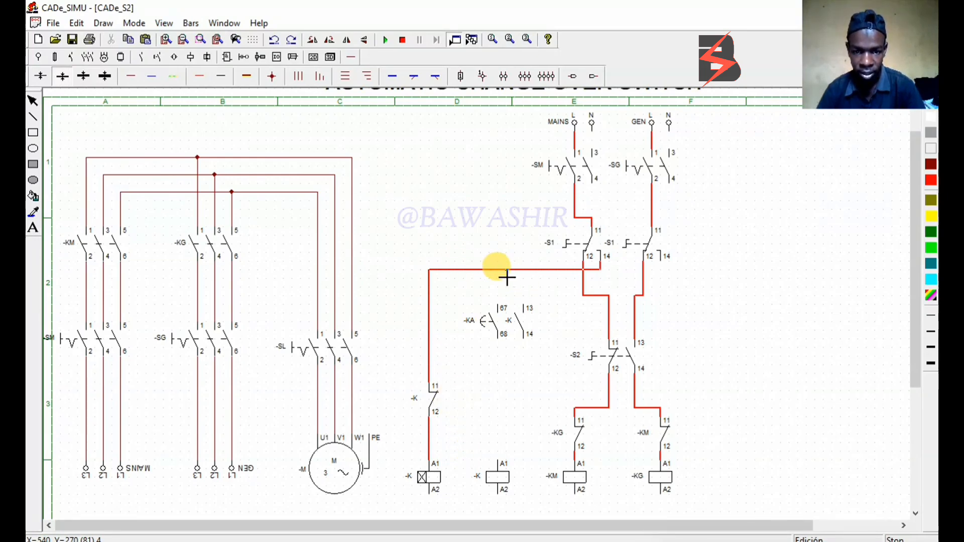
Wire the timed contact between the -S1 feed line and A1 of the plain coil, with the normally open contact in parallel
left_click_drag(504, 277, 506, 305)
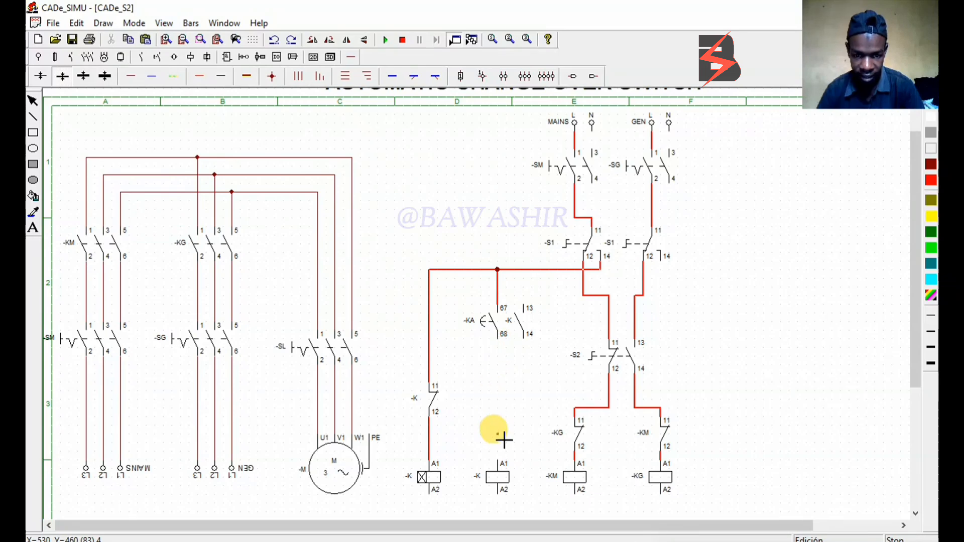
left_click_drag(504, 440, 504, 461)
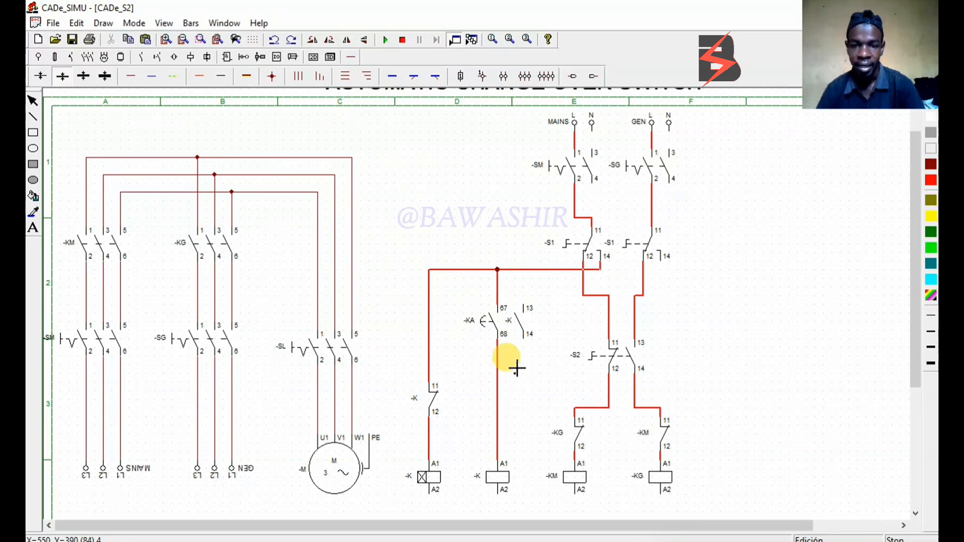
left_click_drag(504, 297, 524, 303)
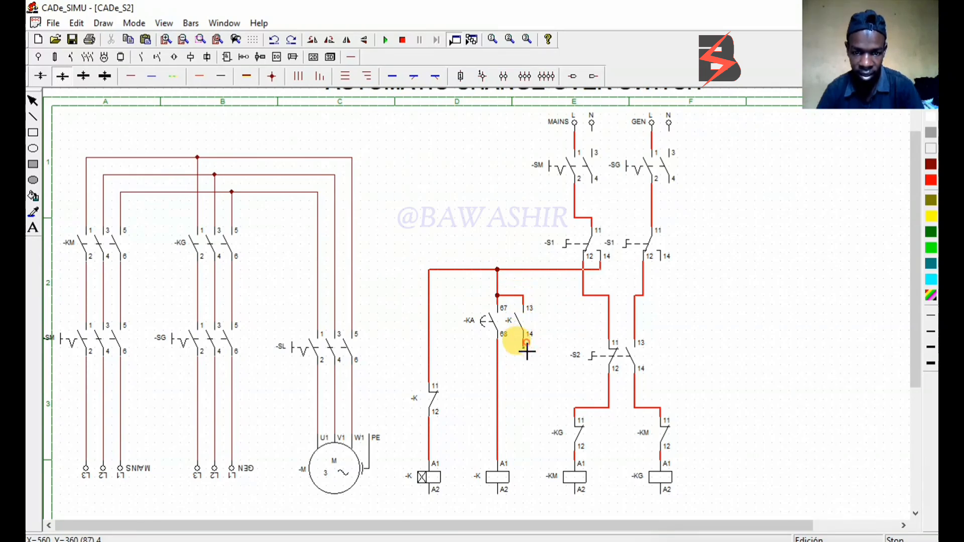
left_click_drag(527, 350, 504, 350)
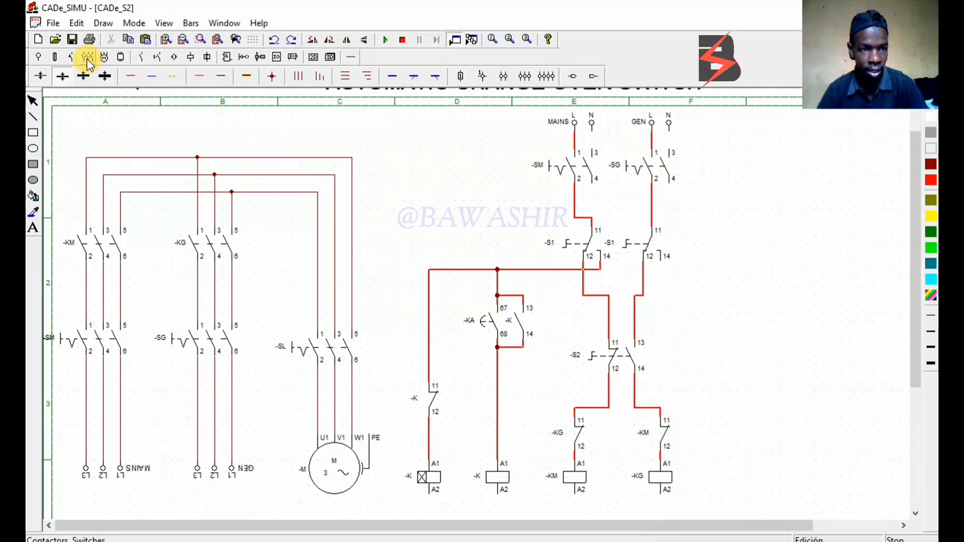
Add a second normally open contact below the parallel pair and wire it in red to the line feeding the -KG interlock contact
left_click(144, 59)
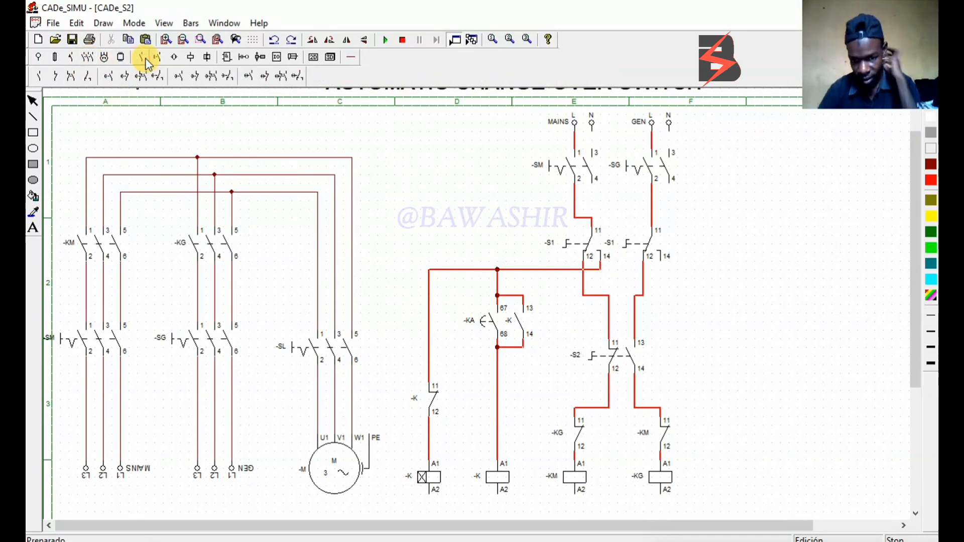
left_click(44, 76)
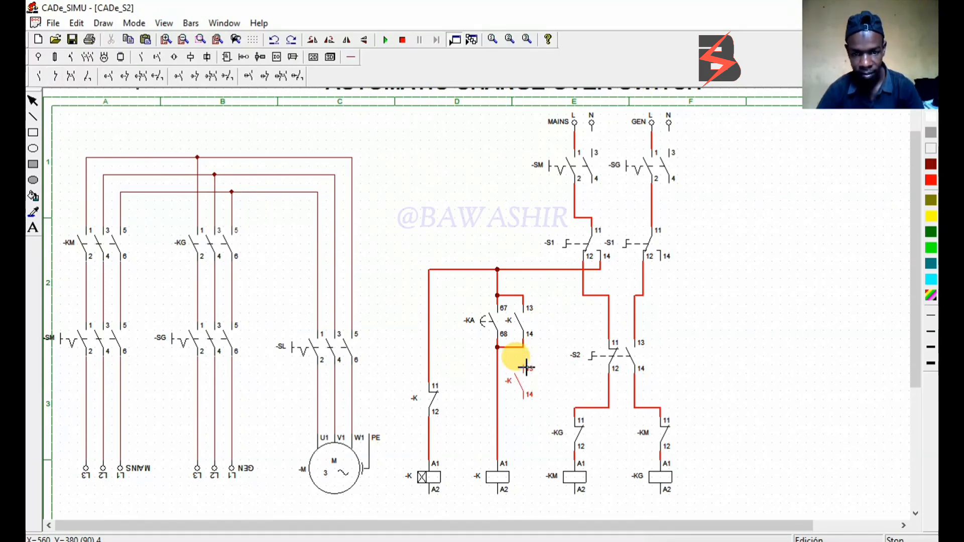
left_click(525, 368)
left_click(351, 57)
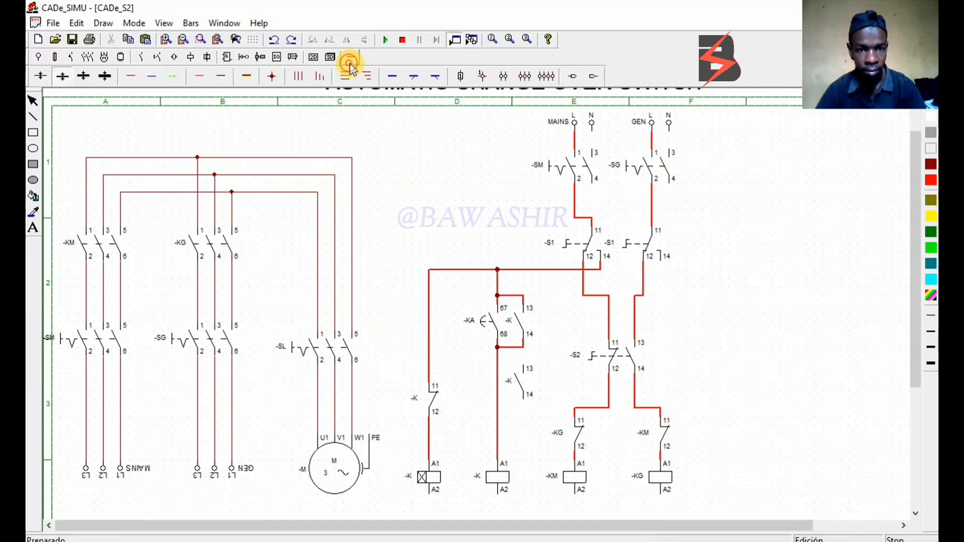
left_click(200, 74)
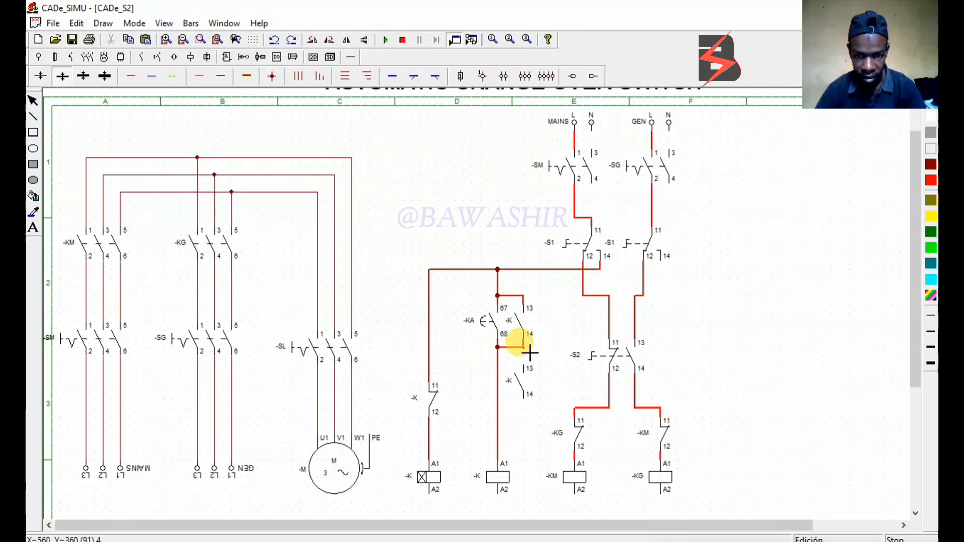
left_click_drag(529, 353, 532, 369)
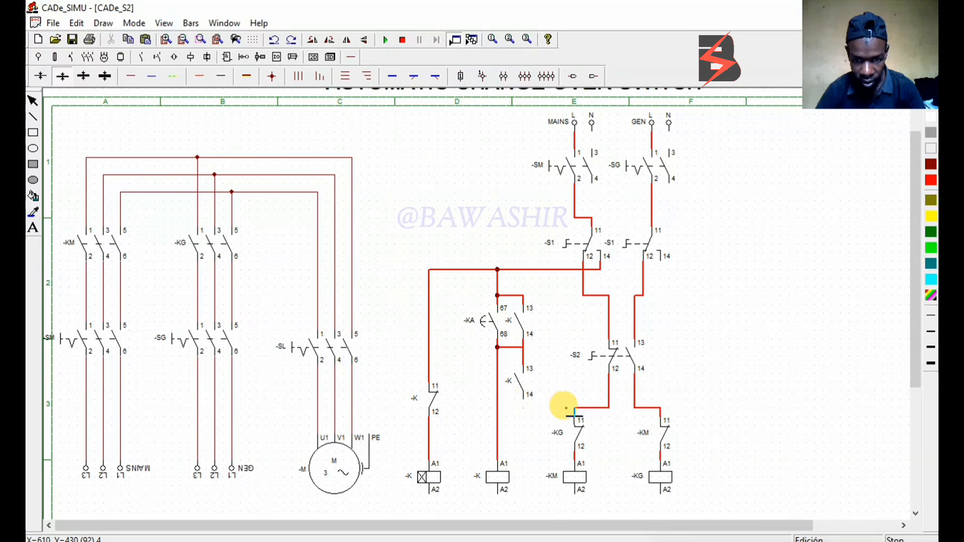
left_click(527, 410)
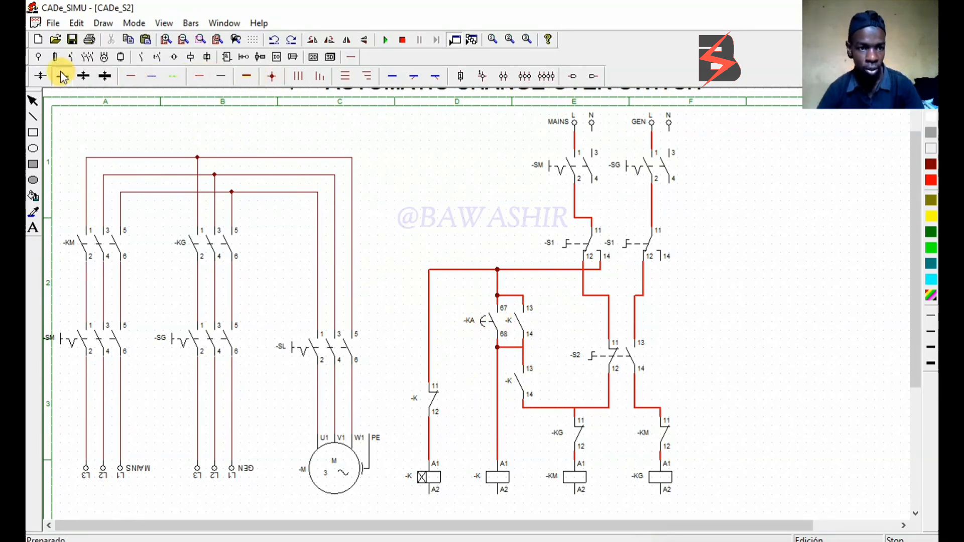
Add a normally closed contact in column F and wire it between terminal 14 of the generator -S1 and the -KM interlock feed
left_click(139, 56)
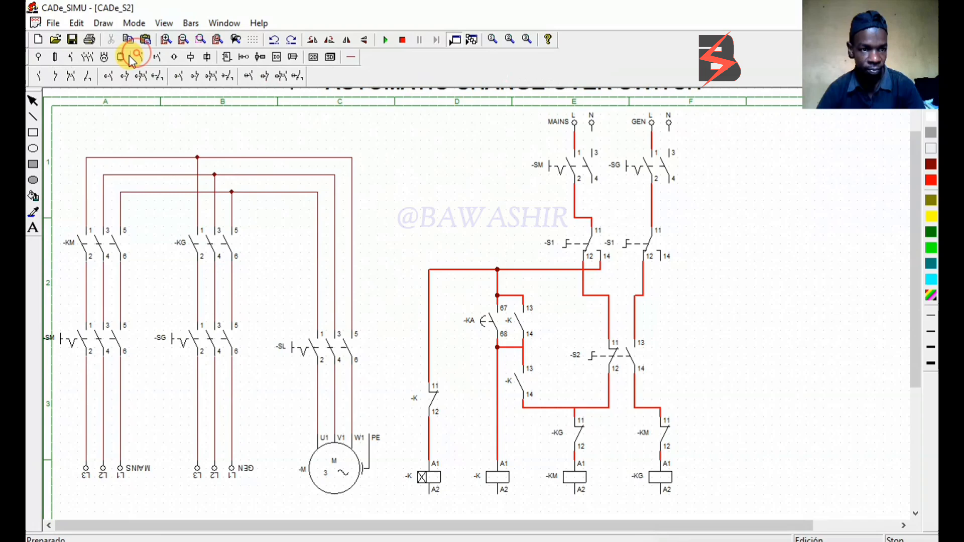
left_click(52, 75)
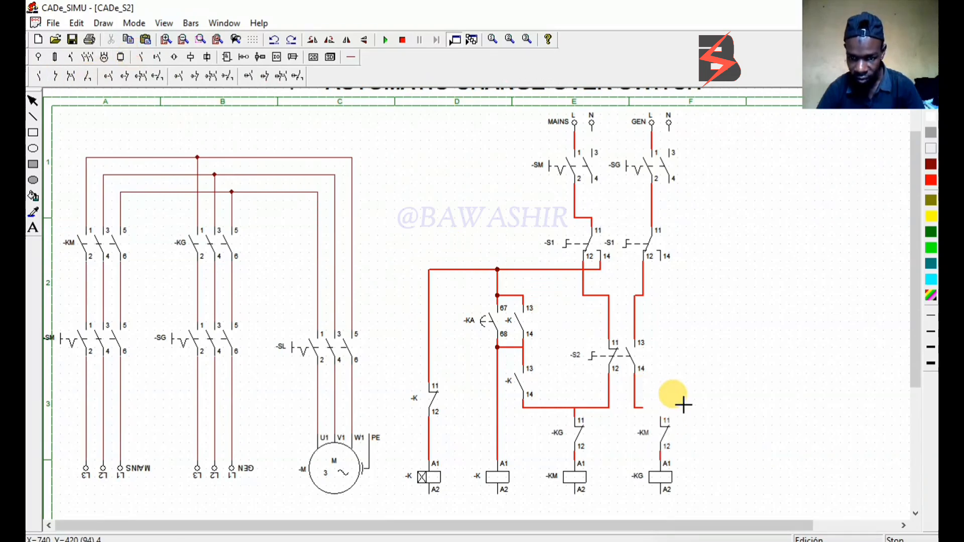
left_click(694, 368)
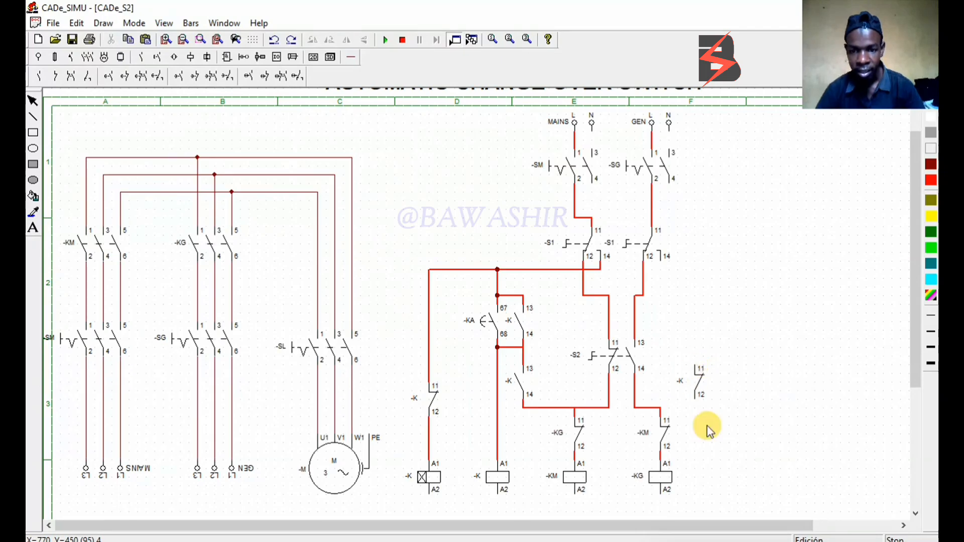
left_click(346, 58)
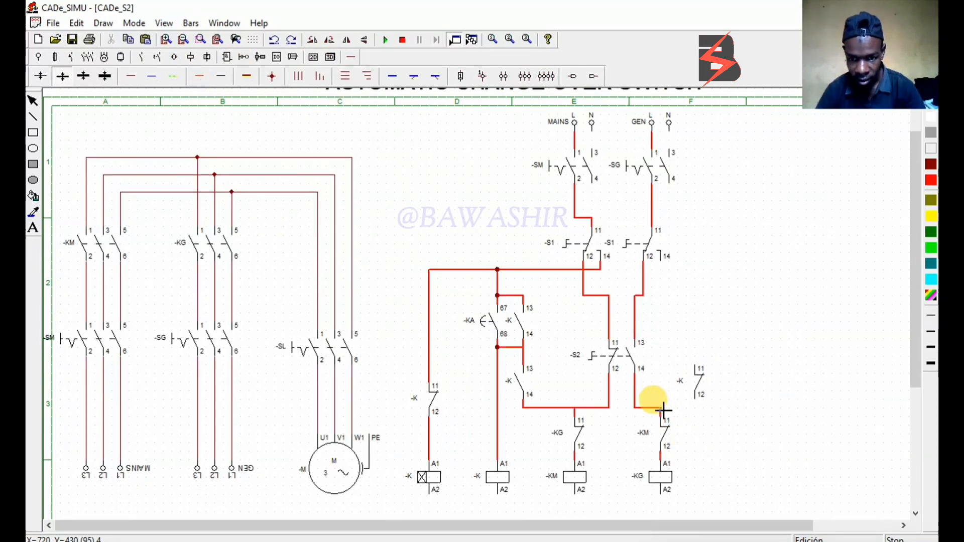
left_click_drag(662, 408, 698, 412)
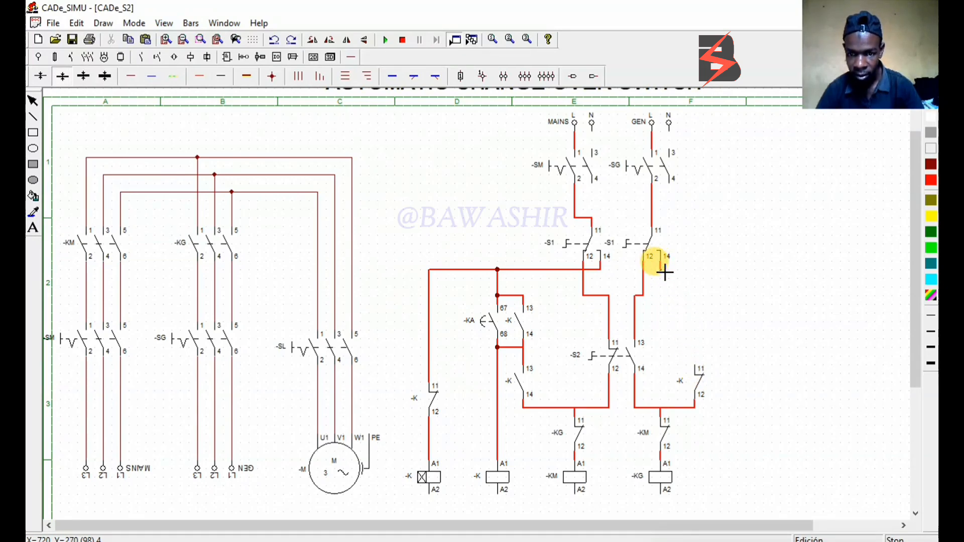
left_click_drag(661, 262, 701, 371)
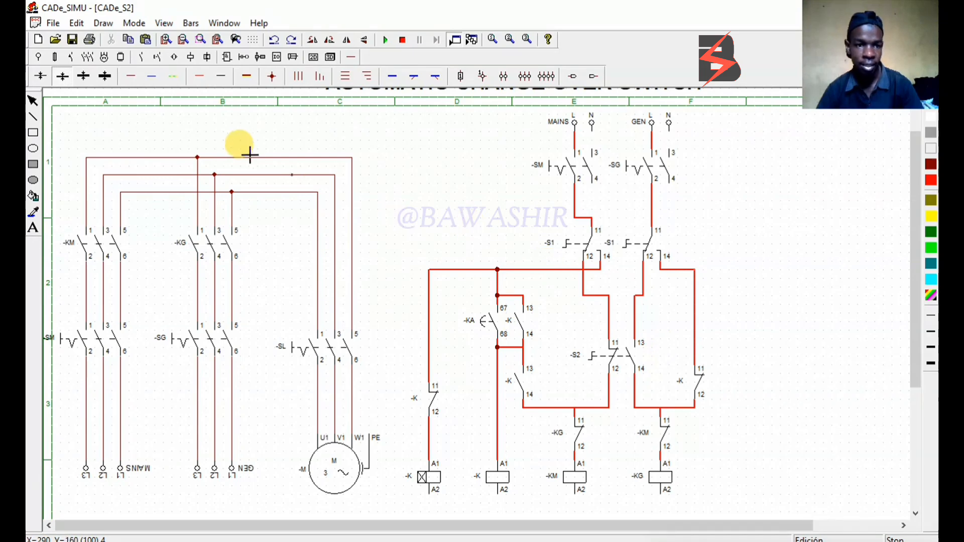
Wire both supply neutrals in blue to terminal 3 of -SM and -SG, and terminal 4 of -SG to A2 of coil -KG
left_click(154, 77)
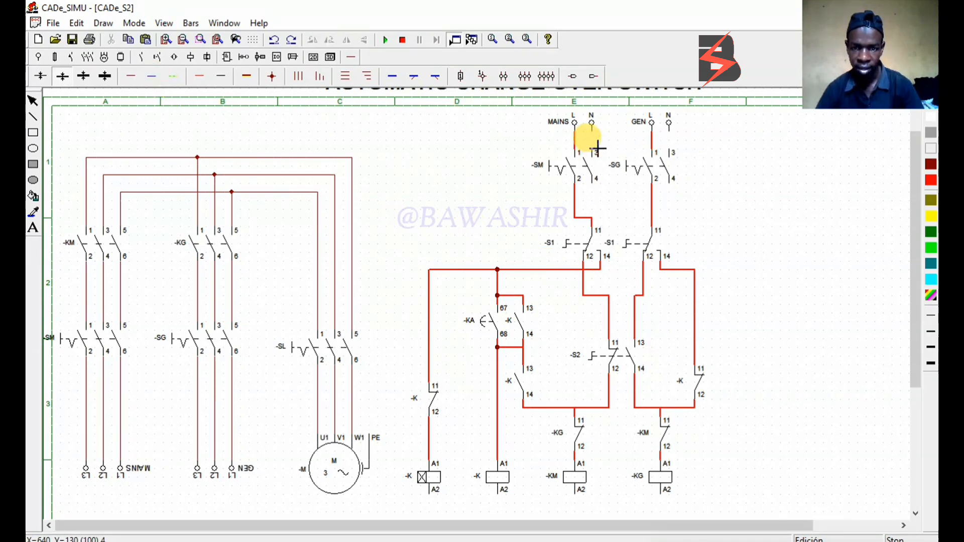
left_click_drag(598, 138, 597, 153)
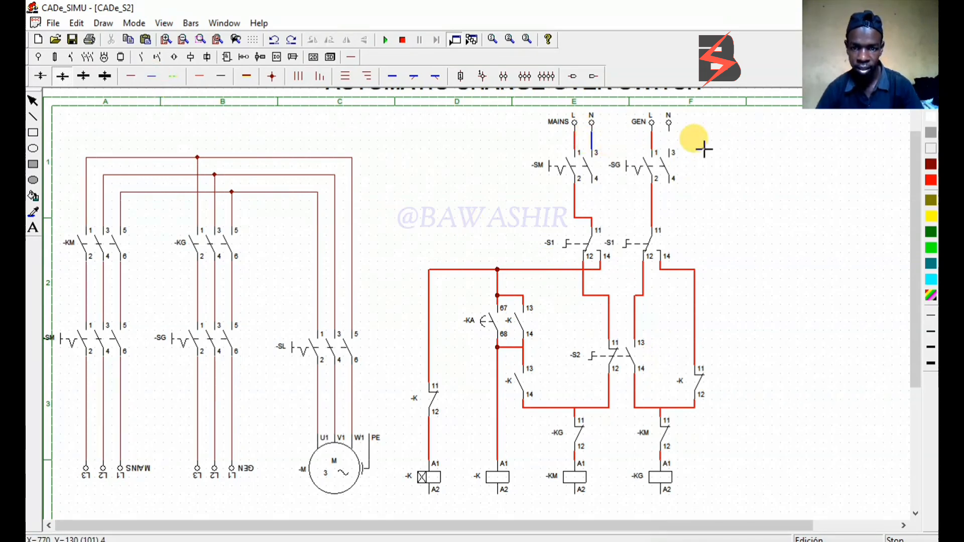
mouse_move(669, 133)
left_mouse_down()
mouse_move(673, 202)
mouse_move(726, 202)
mouse_move(724, 210)
left_mouse_up()
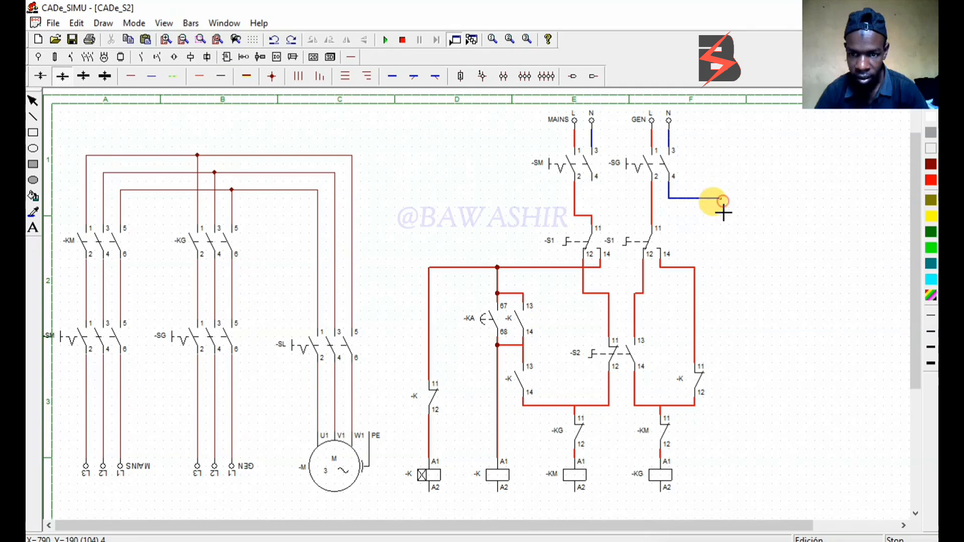
left_click(726, 498)
left_click(663, 495)
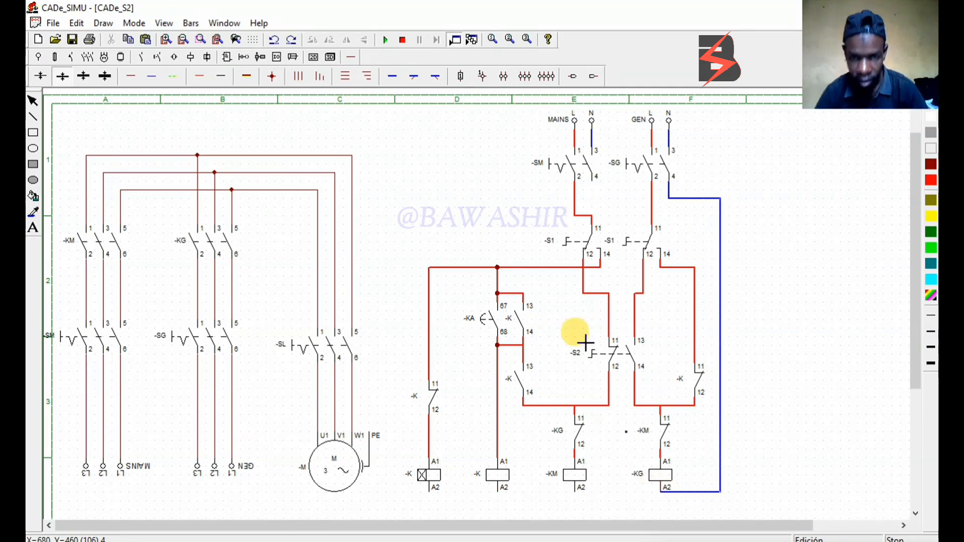
Wire terminal 4 of -SM in blue to terminal A2 of the timer coil, the plain coil and coil -KM
left_click(596, 186)
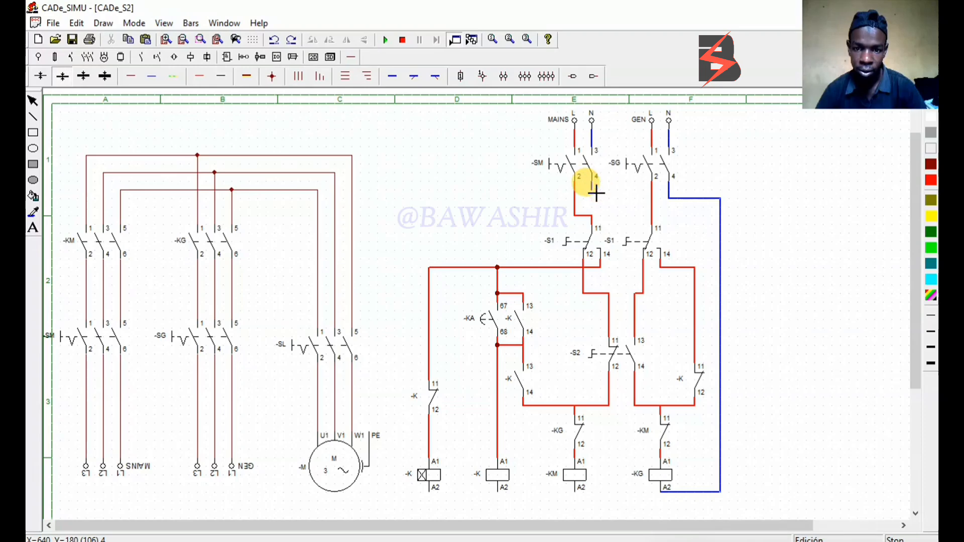
left_click(593, 197)
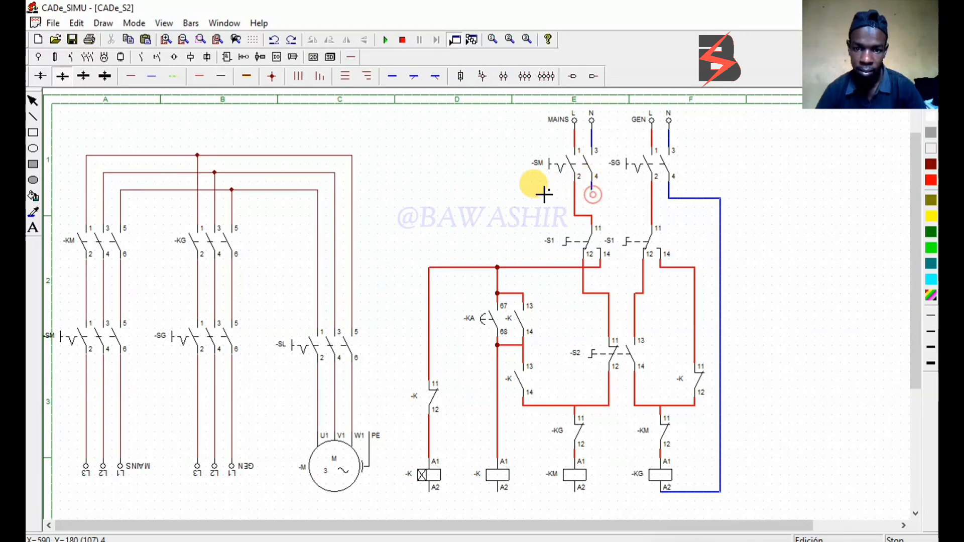
left_click(395, 189)
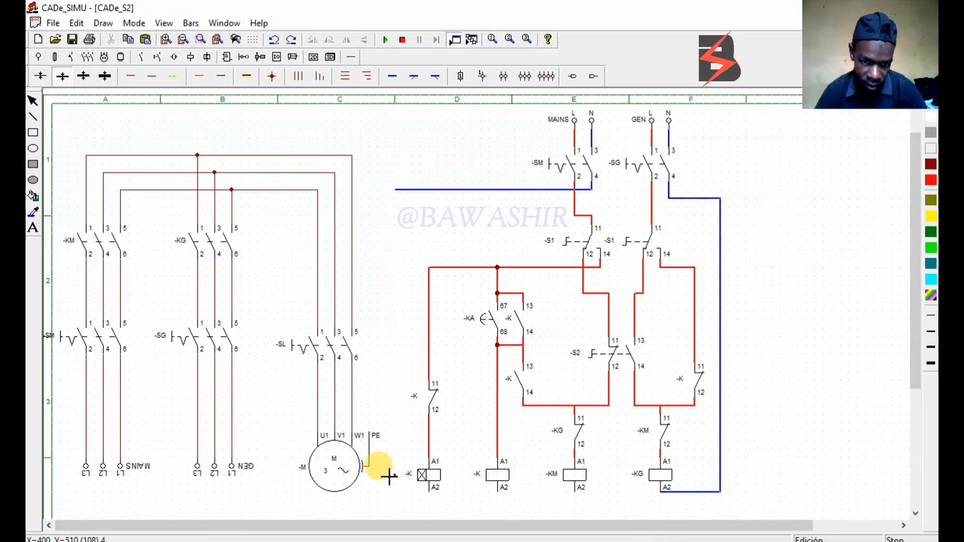
left_click(396, 497)
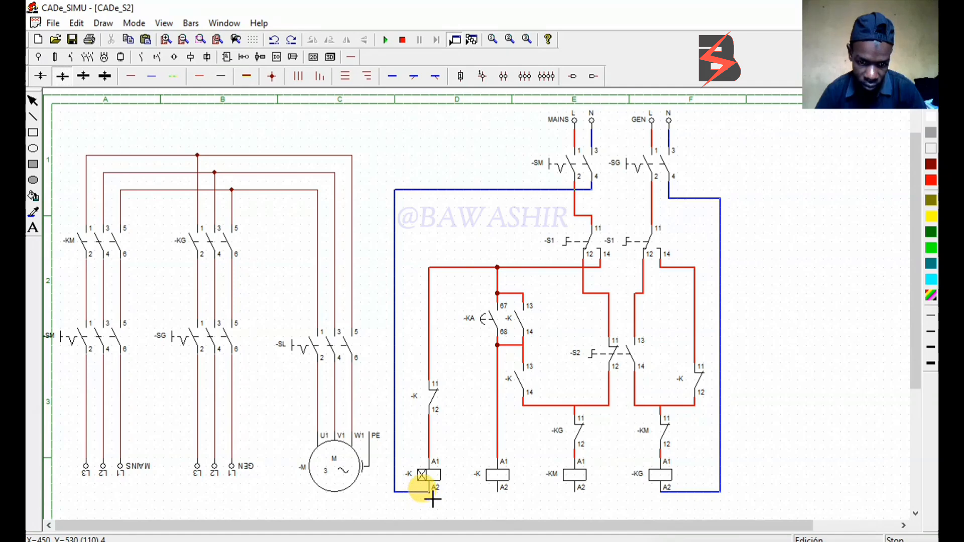
left_click(500, 497)
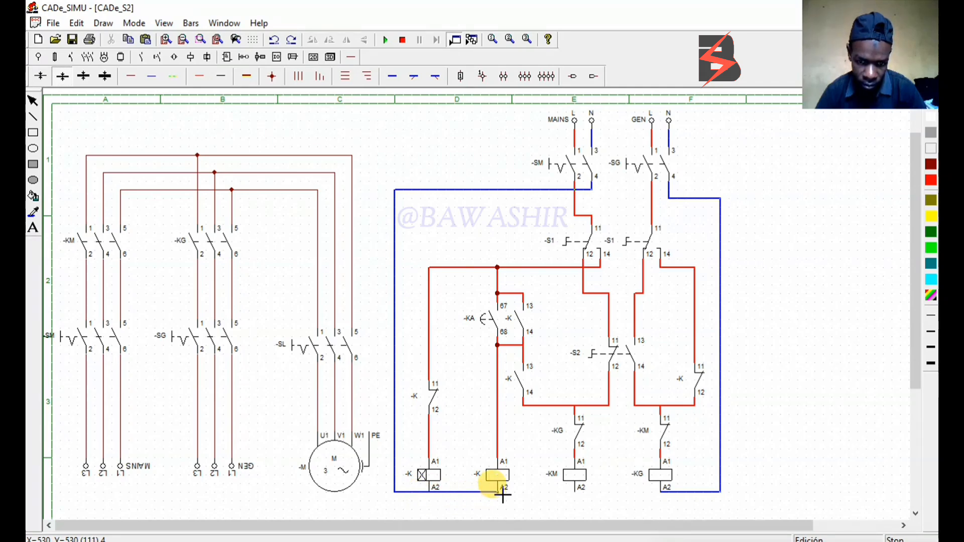
left_click(576, 505)
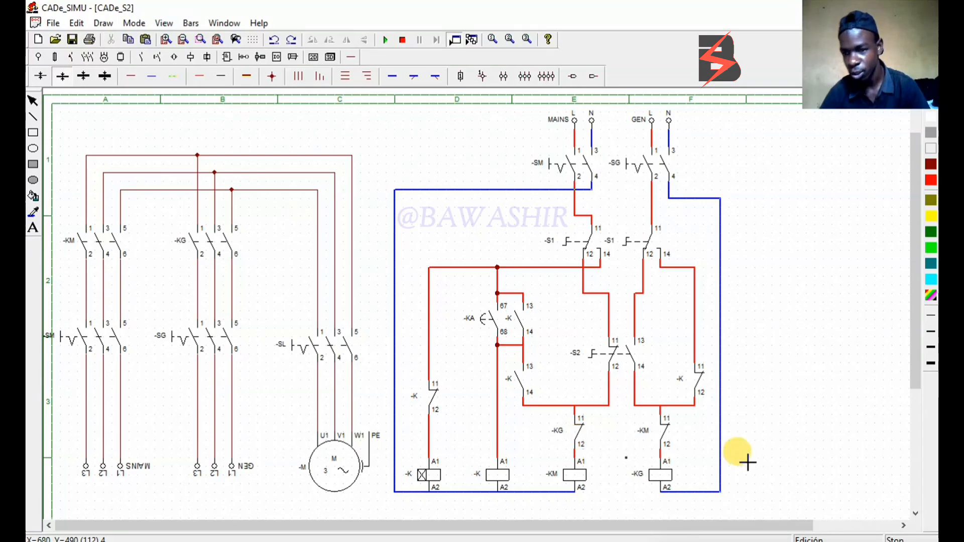
left_click_drag(918, 327, 915, 233)
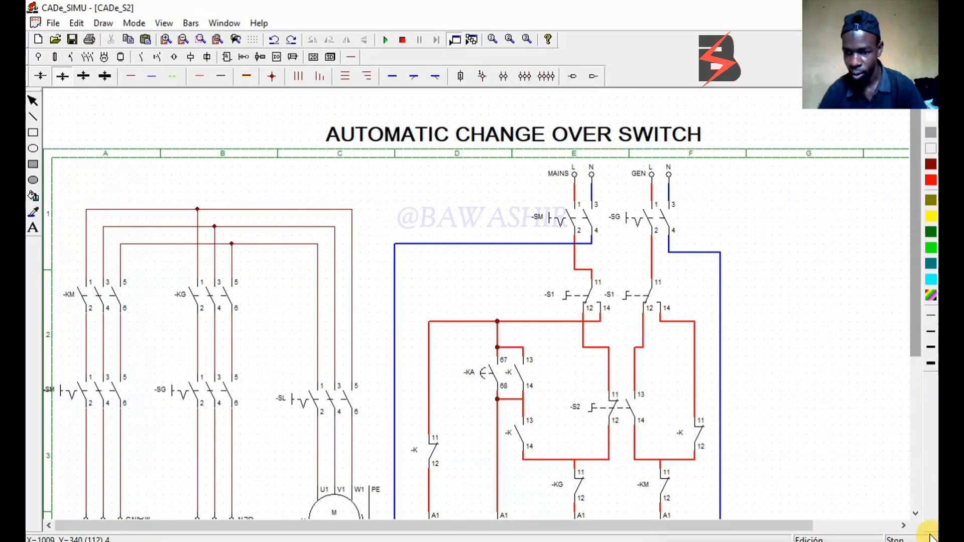
Rename the on-delay timer coil in column D as -KA to match its timed contact
left_click(917, 515)
left_click(917, 514)
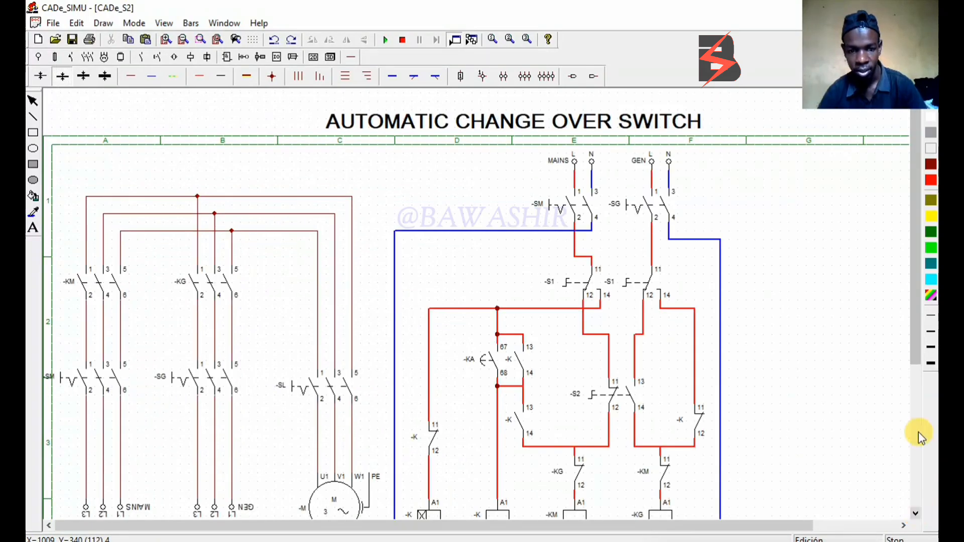
left_click_drag(914, 354, 915, 365)
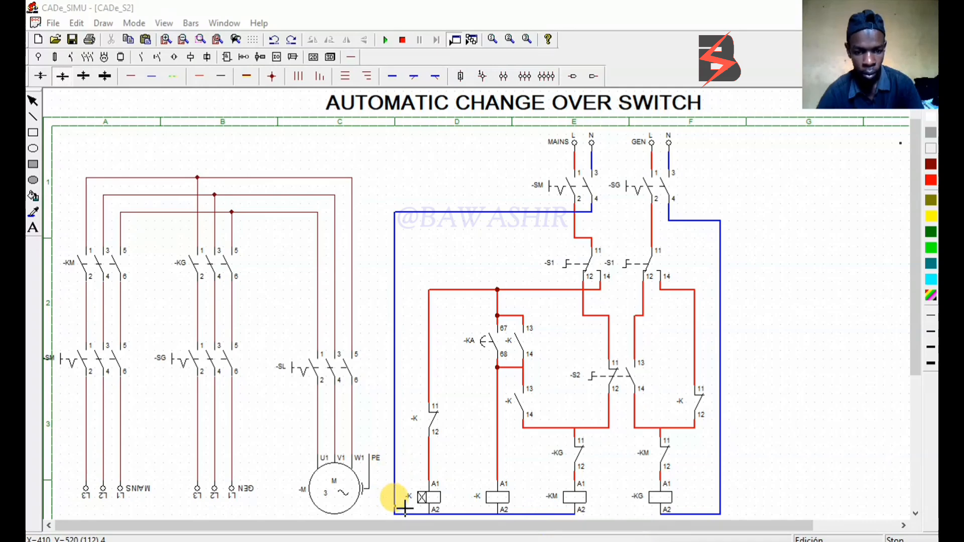
left_click(31, 105)
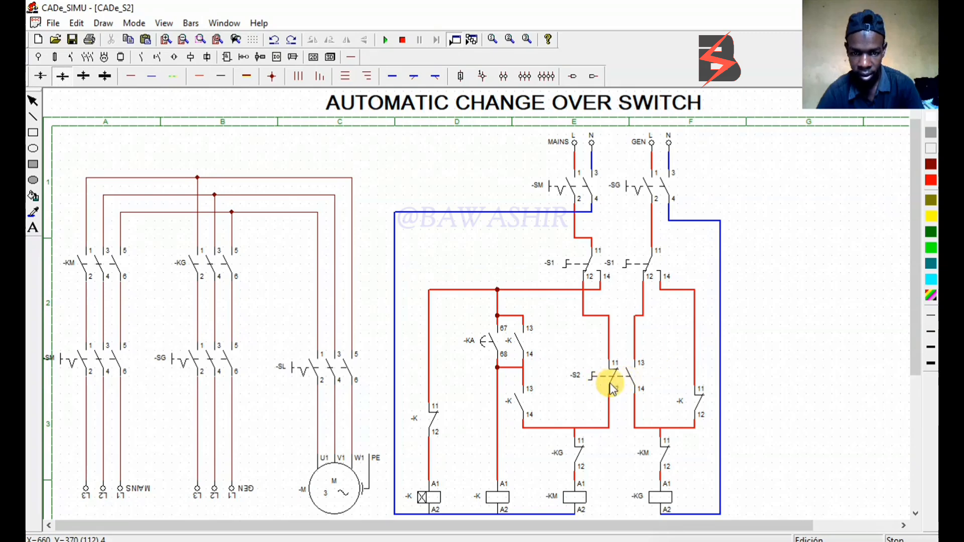
left_click(482, 342)
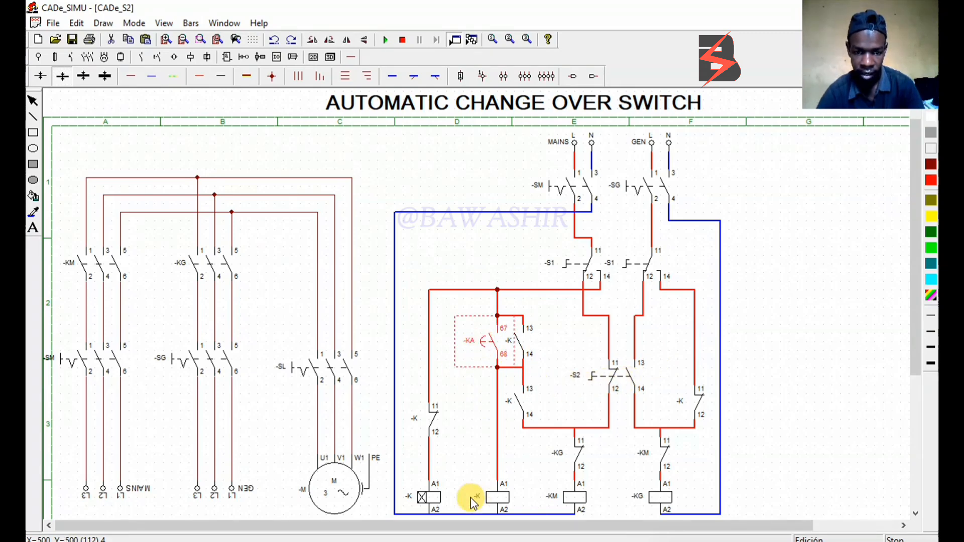
left_click(425, 496)
double_click(425, 497)
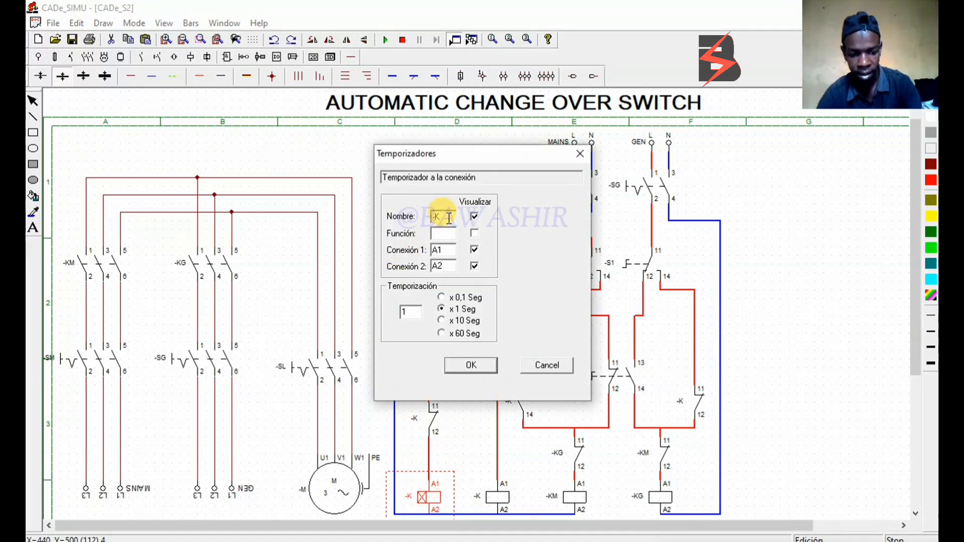
type("A")
left_click(471, 365)
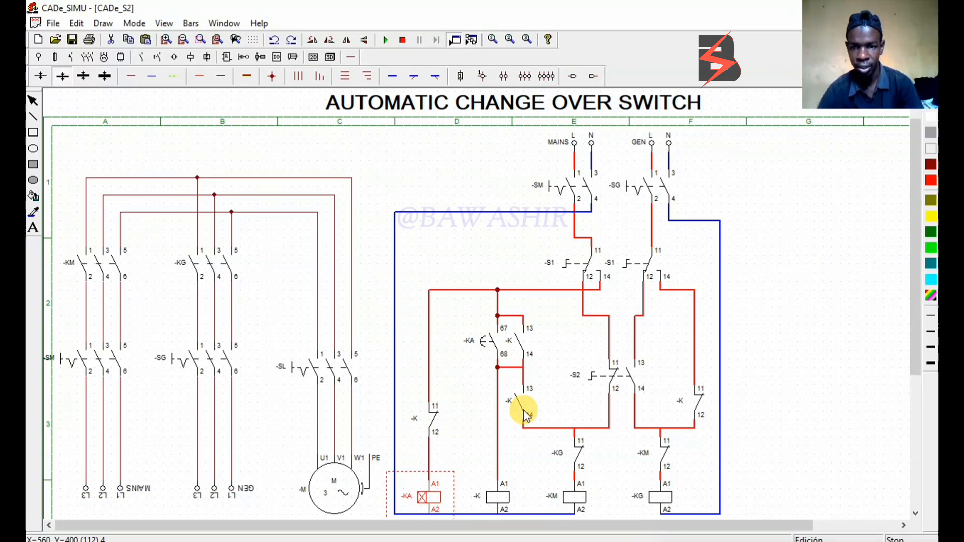
Place four indicator lamps in a row beside the control circuit, arranged as two pairs across columns F and G
scroll(678, 513, "down", 1)
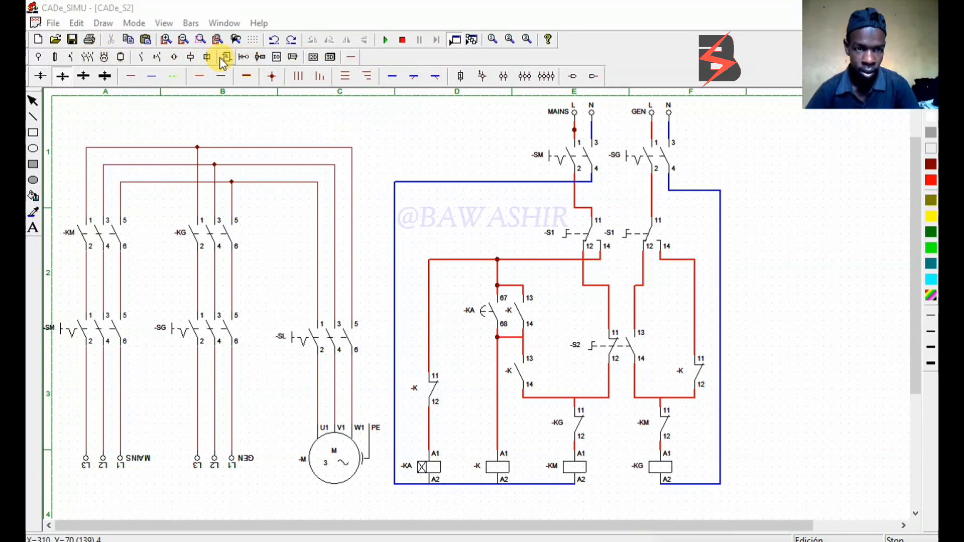
left_click(190, 58)
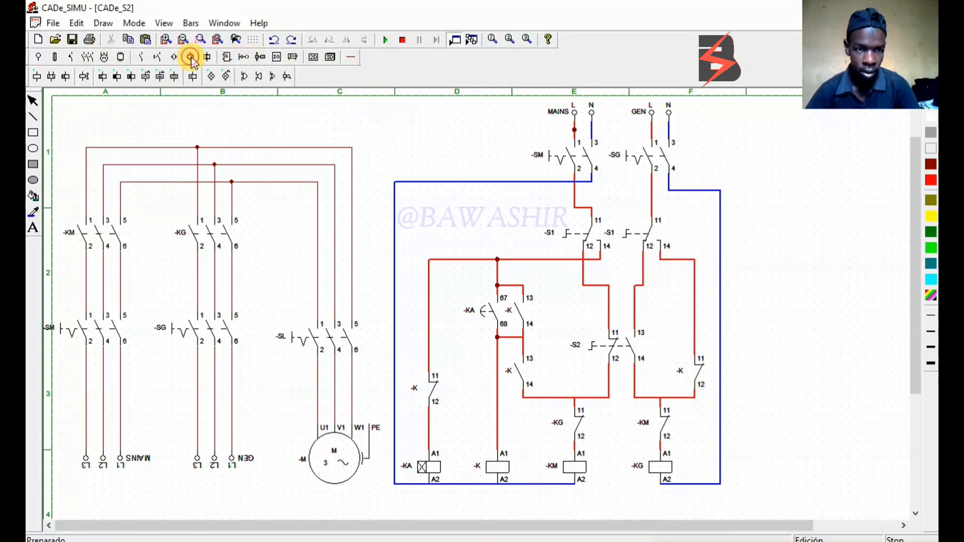
left_click(213, 94)
left_click(213, 78)
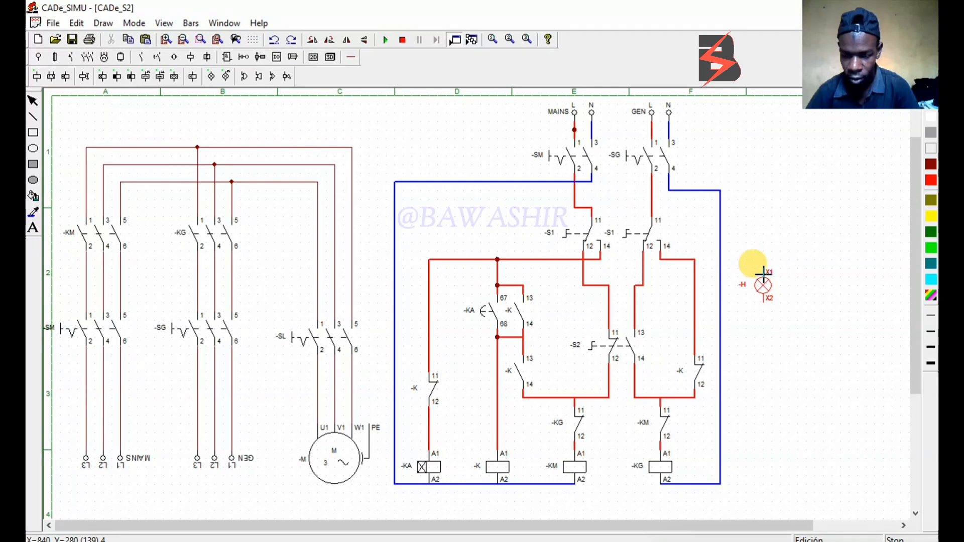
left_click(764, 274)
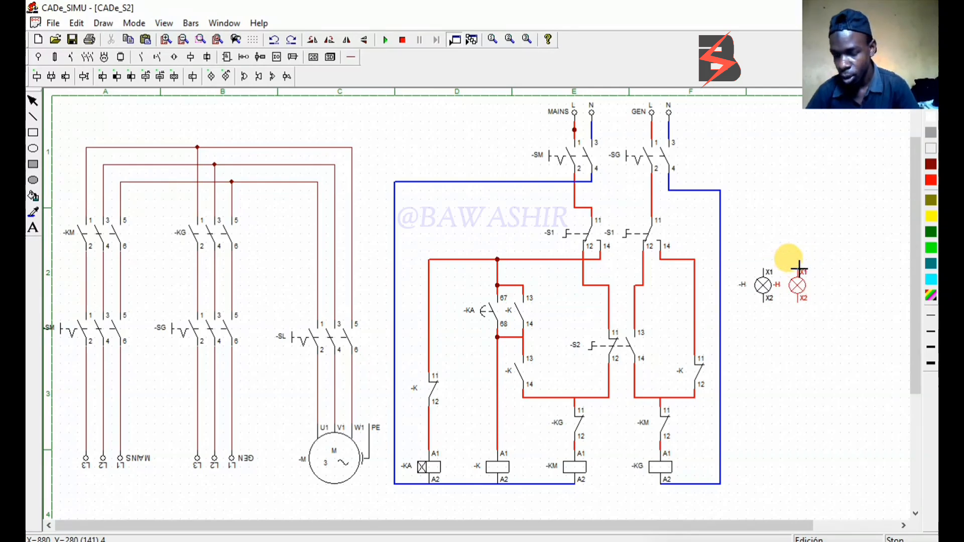
left_click(798, 270)
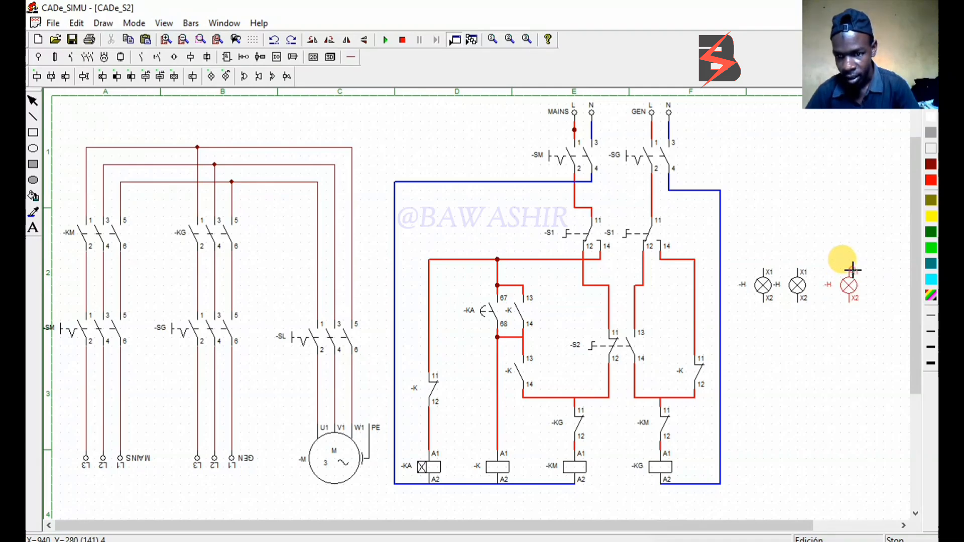
left_click(852, 270)
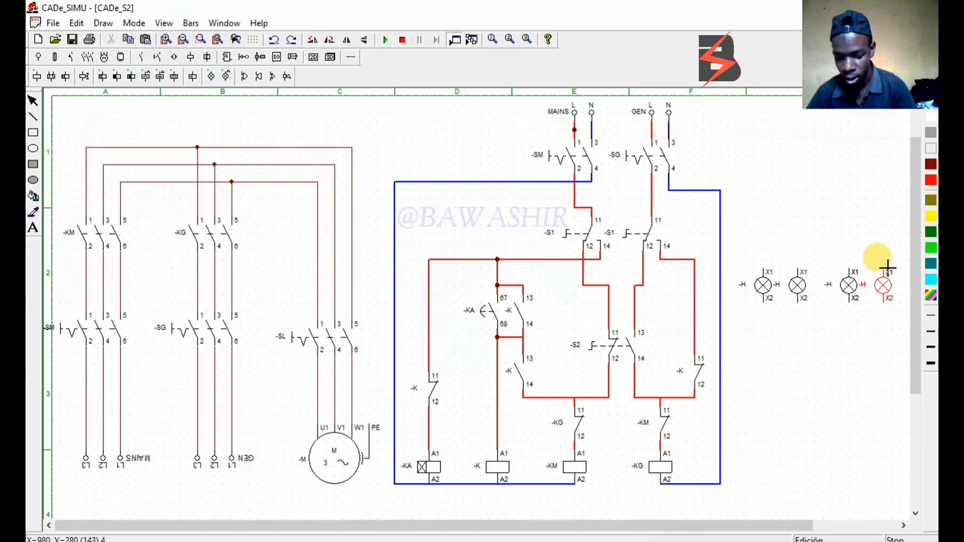
left_click(888, 269)
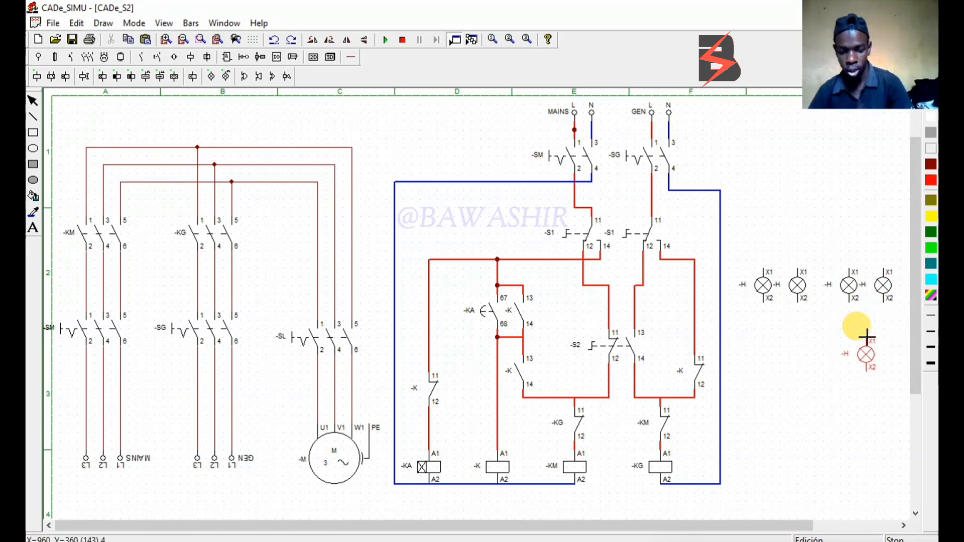
key("Escape")
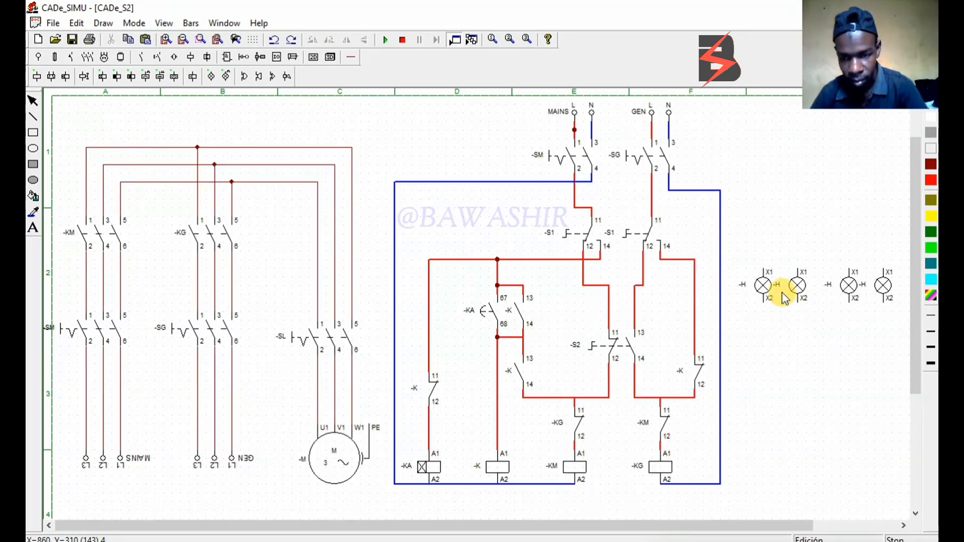
Widen the spacing within both lamp pairs by moving the first lamp slightly left and the fourth lamp slightly right
mouse_move(764, 286)
left_mouse_down()
mouse_move(752, 292)
mouse_move(752, 260)
mouse_move(753, 296)
left_mouse_up()
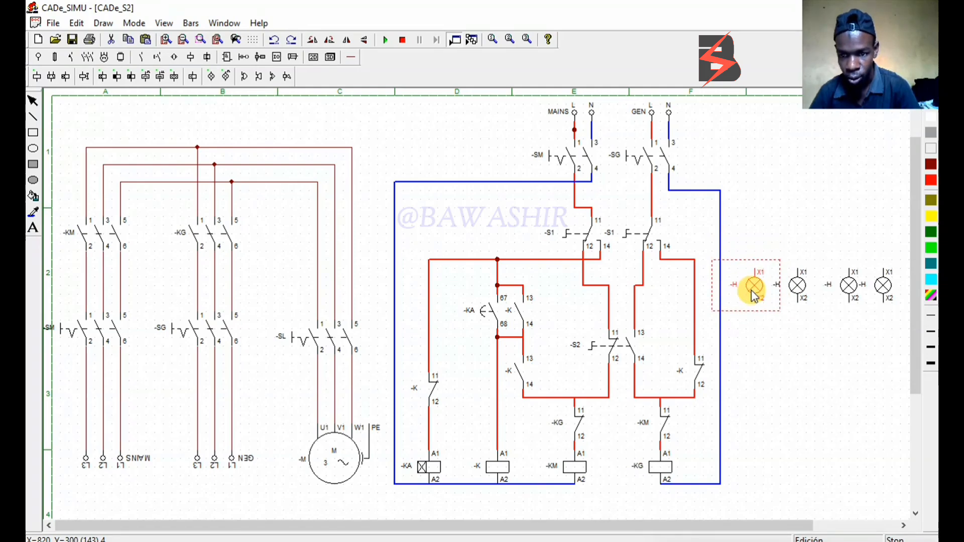
left_click(799, 290)
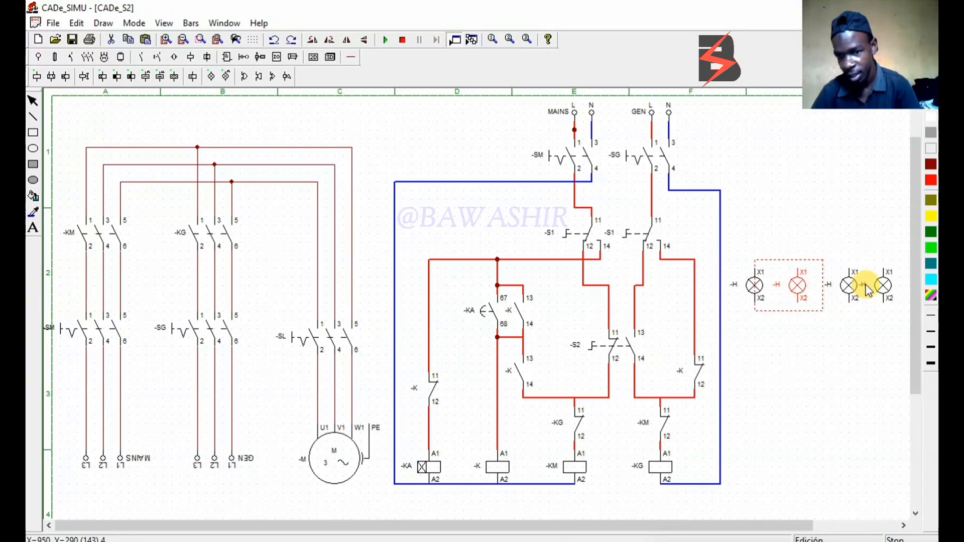
left_click(850, 287)
double_click(850, 289)
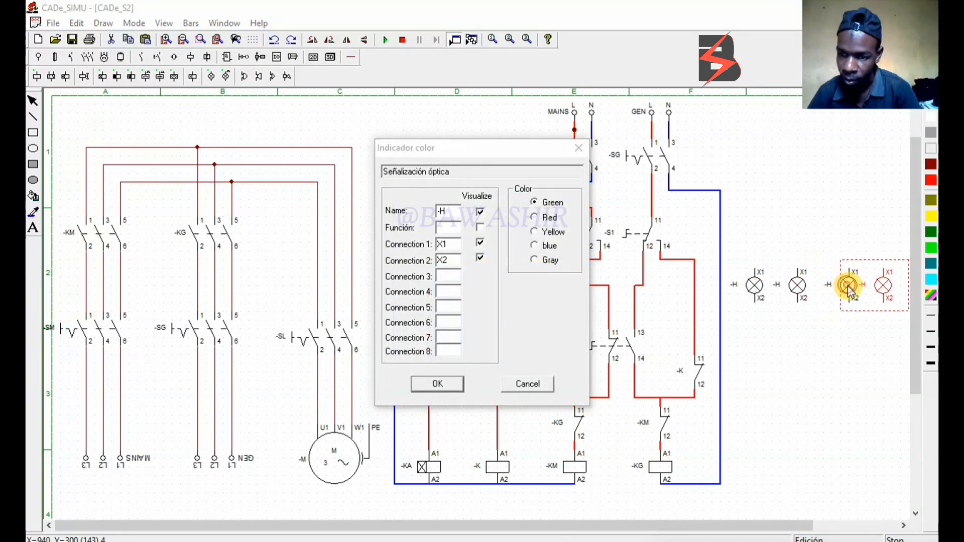
left_click(525, 387)
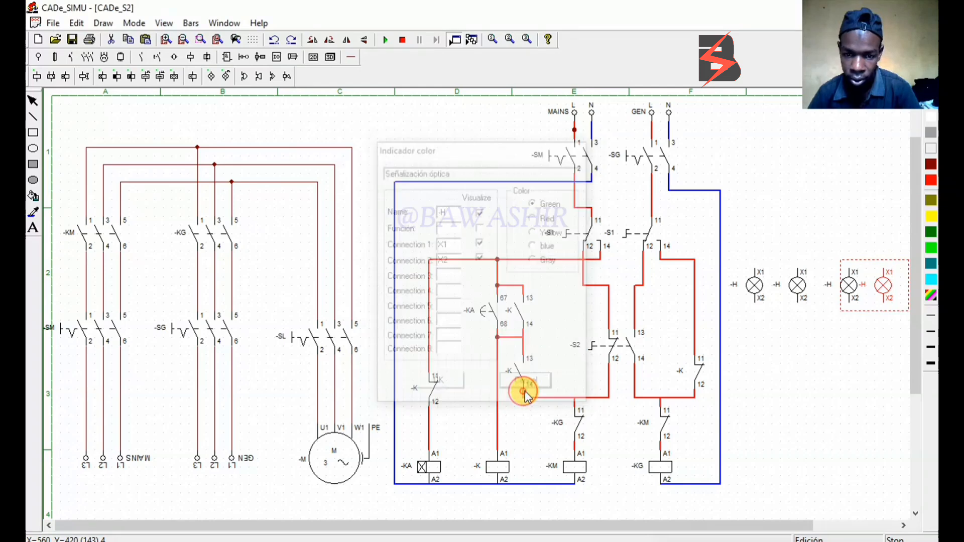
left_click(847, 307)
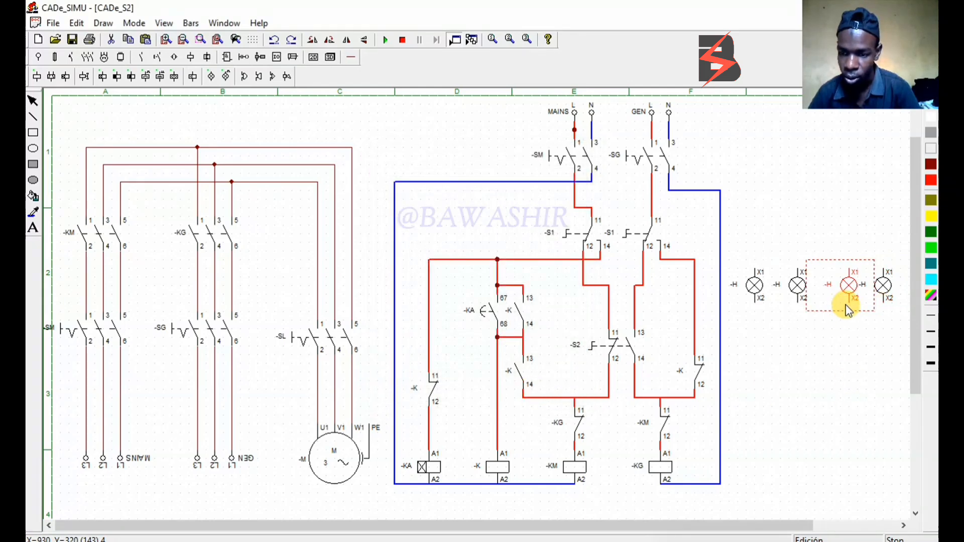
left_click_drag(848, 310, 890, 287)
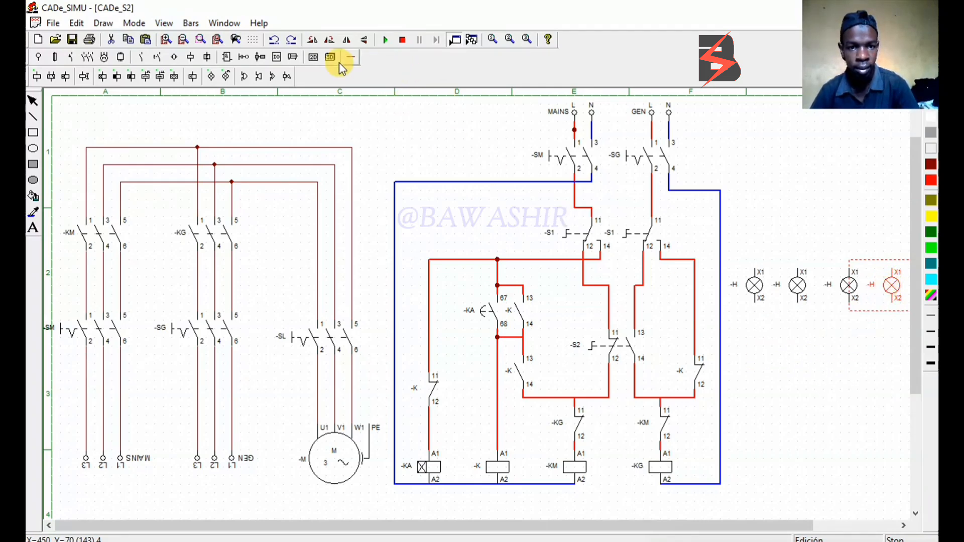
Place a normally open contact directly above the second lamp and another above the fourth lamp
left_click(355, 62)
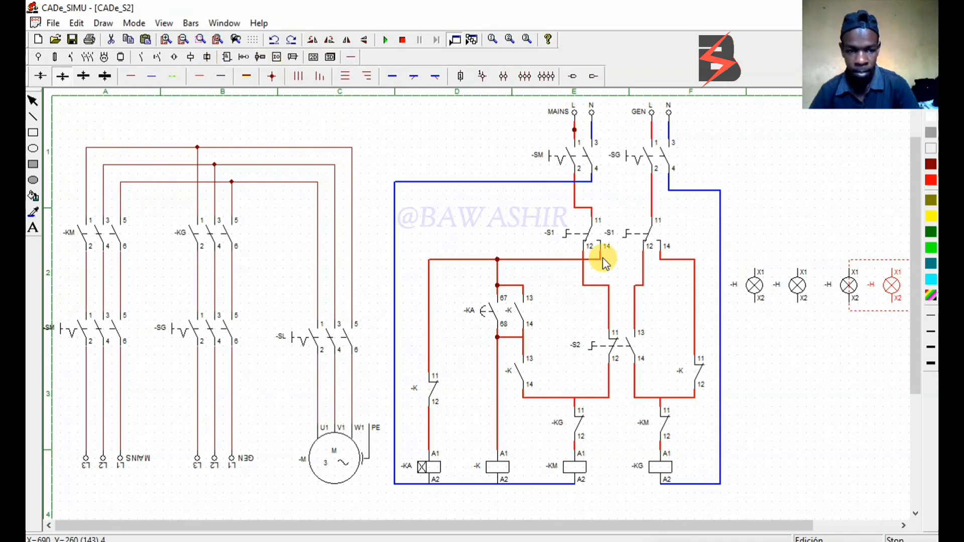
left_click(153, 57)
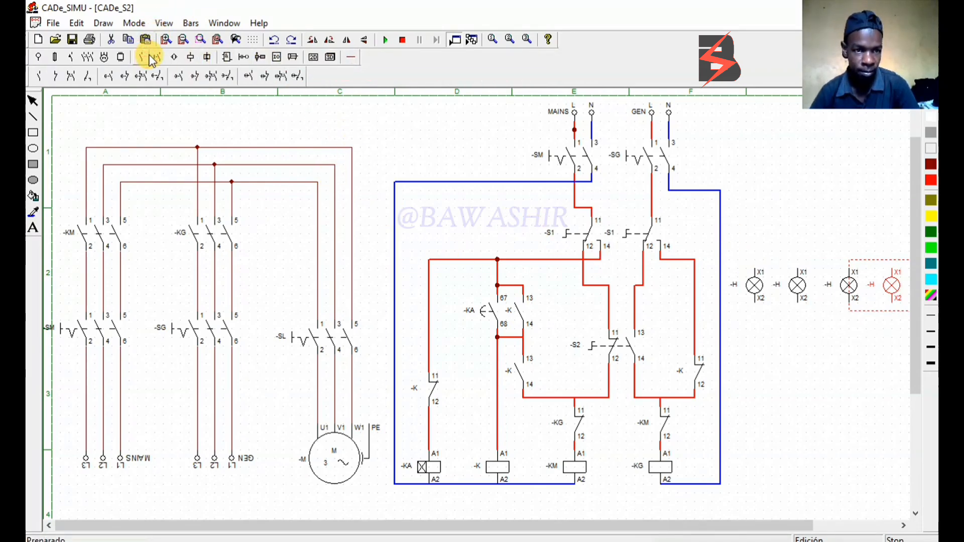
left_click(41, 75)
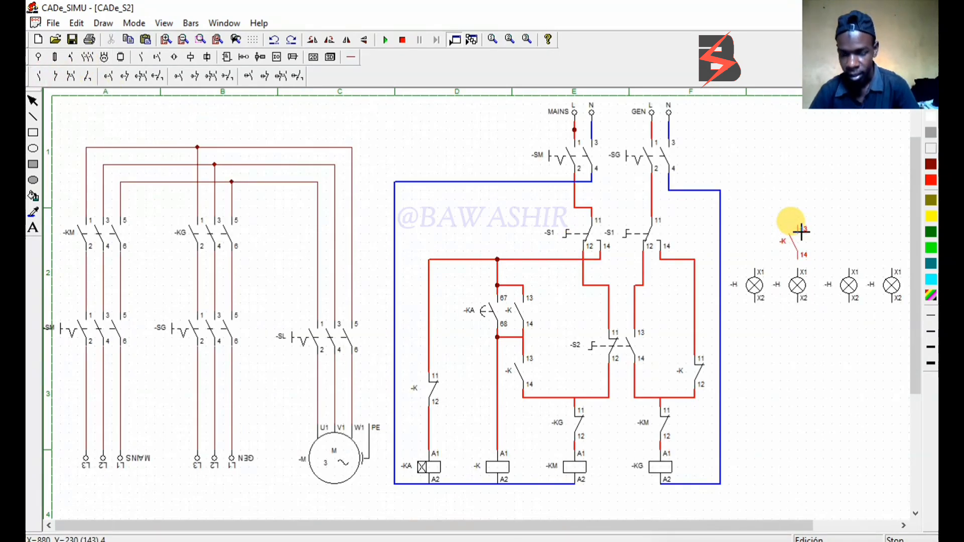
left_click(802, 232)
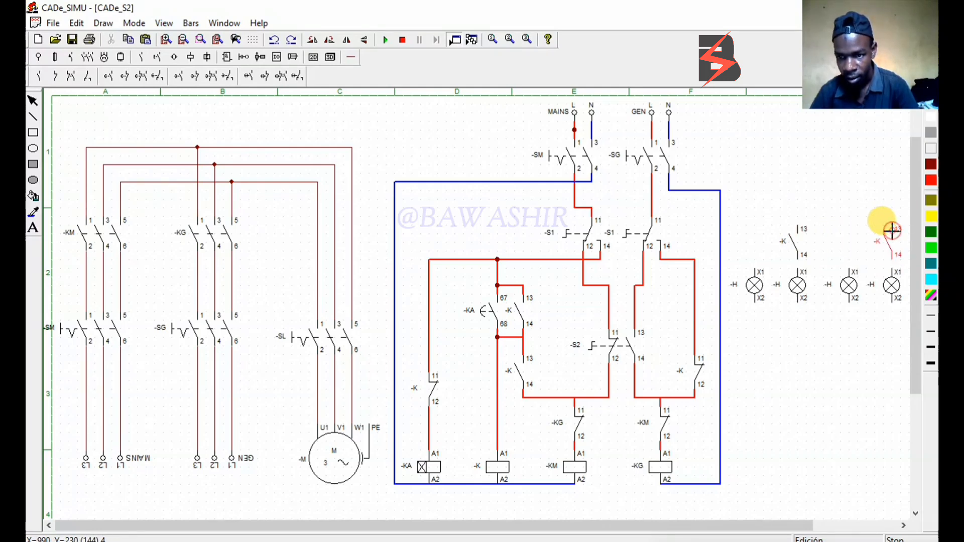
left_click(892, 231)
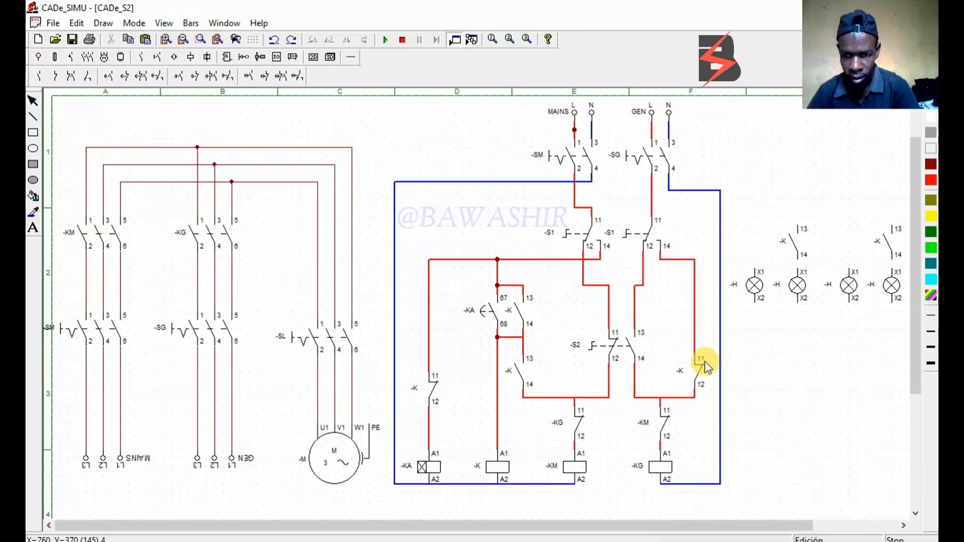
Wire A2 of coil -KM in blue to terminal X2 of the first and second lamps, with a junction at their branch
left_click(354, 57)
left_click(155, 72)
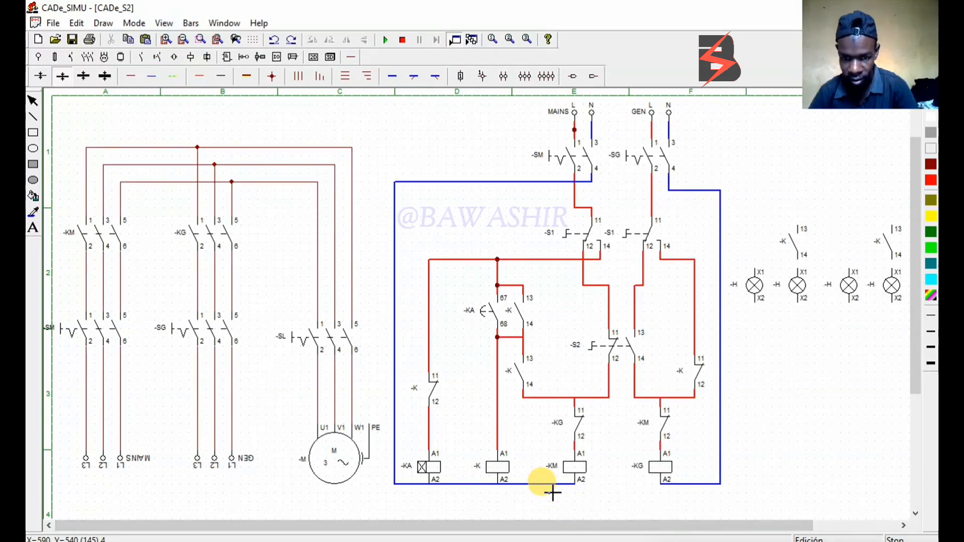
left_click(578, 488)
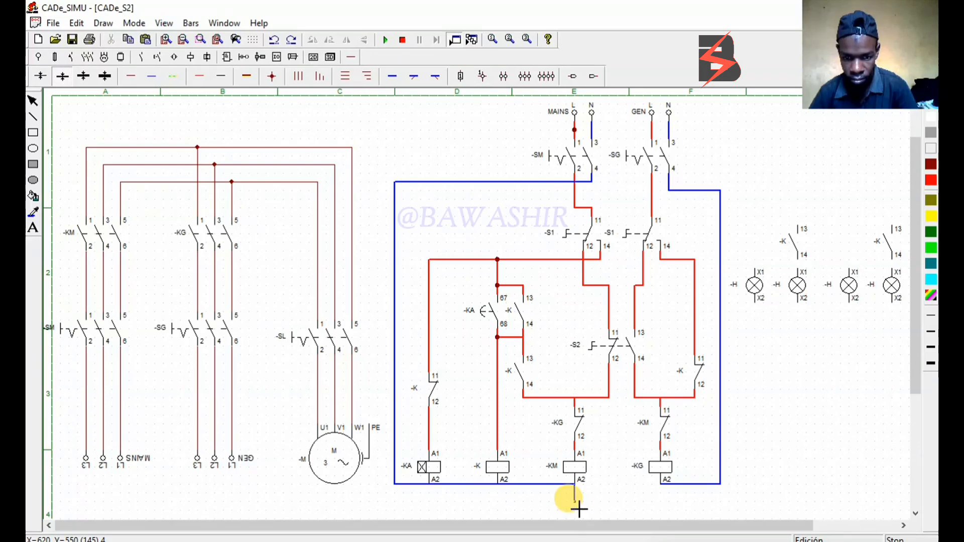
left_click(582, 503)
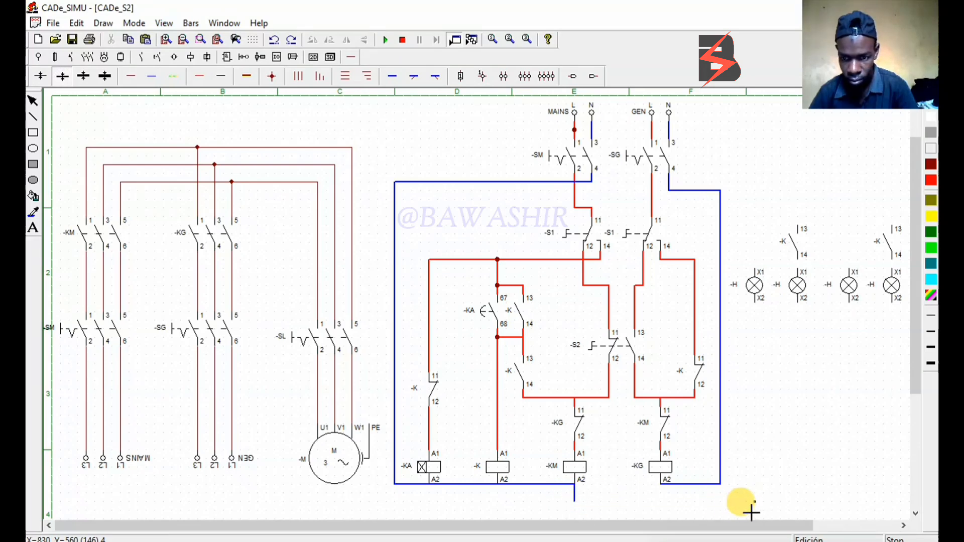
left_click(762, 325)
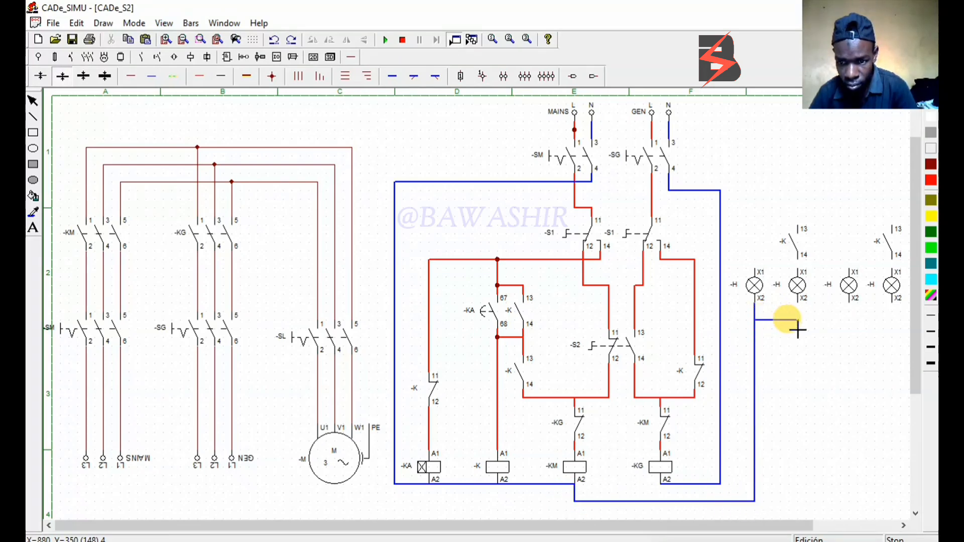
left_click(802, 308)
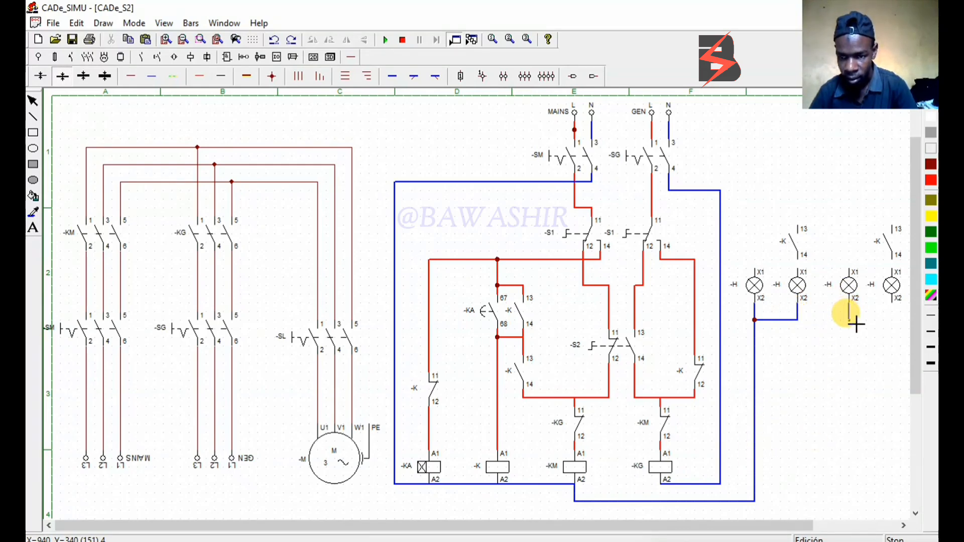
Wire X2 of the third and fourth lamps in blue to the neutral line of coil -KG and add a junction at the lamp branch
left_click(892, 320)
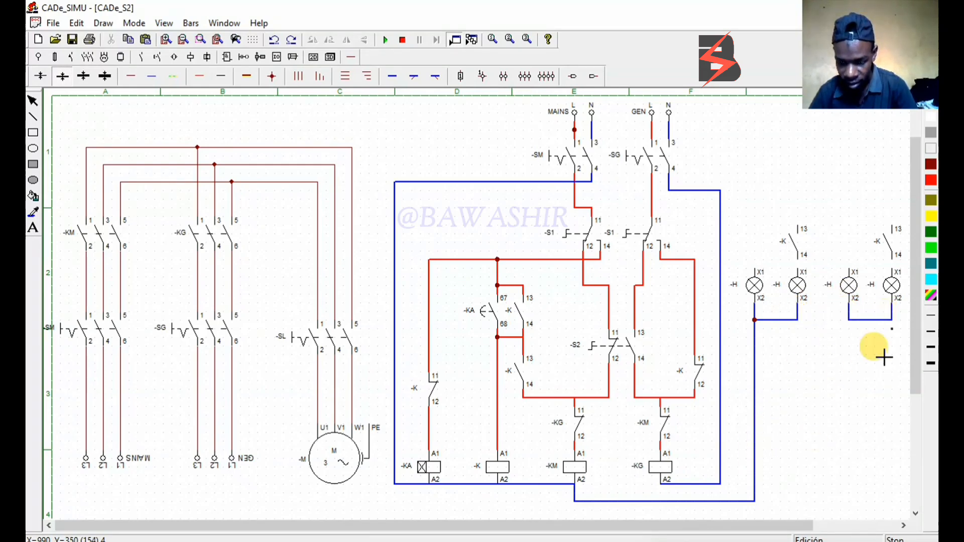
left_click(724, 486)
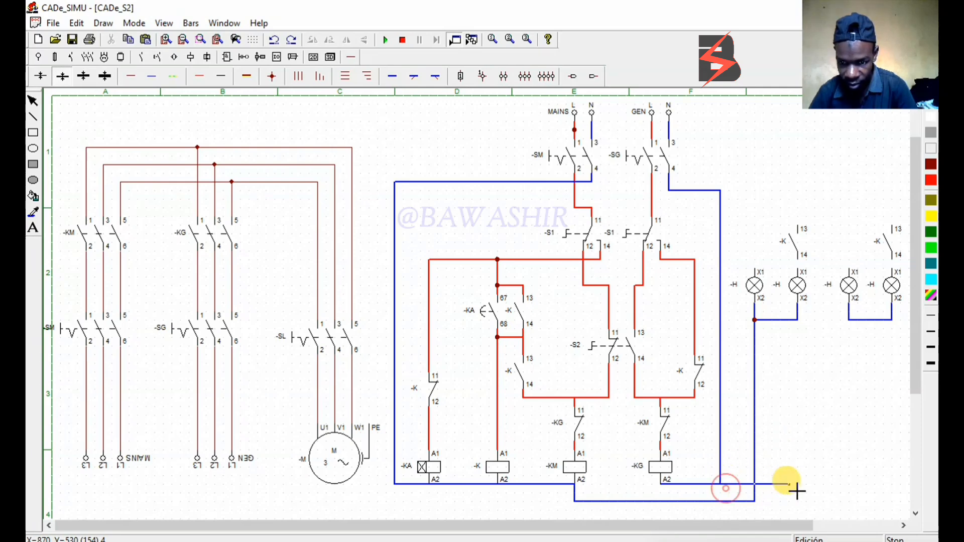
left_click(849, 484)
left_click(848, 319)
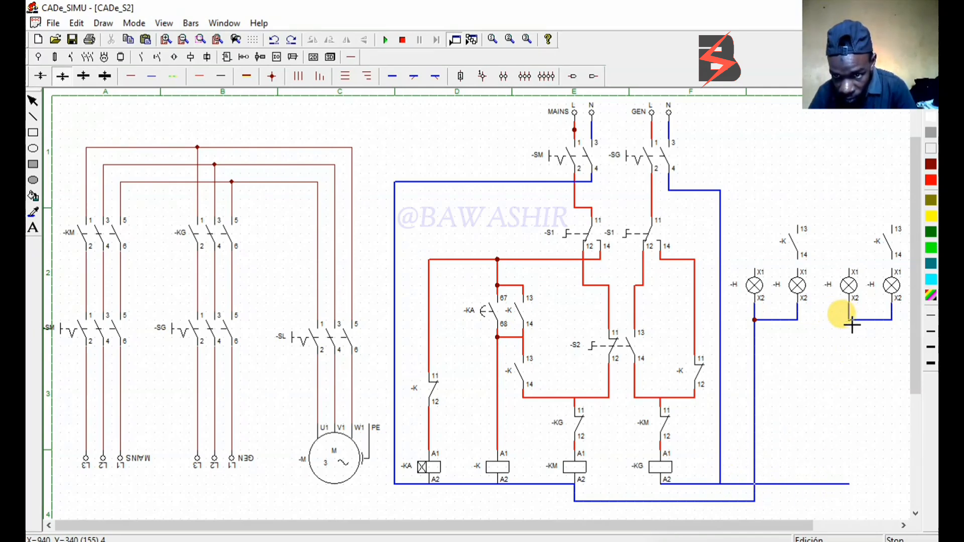
left_click(850, 484)
left_click(274, 80)
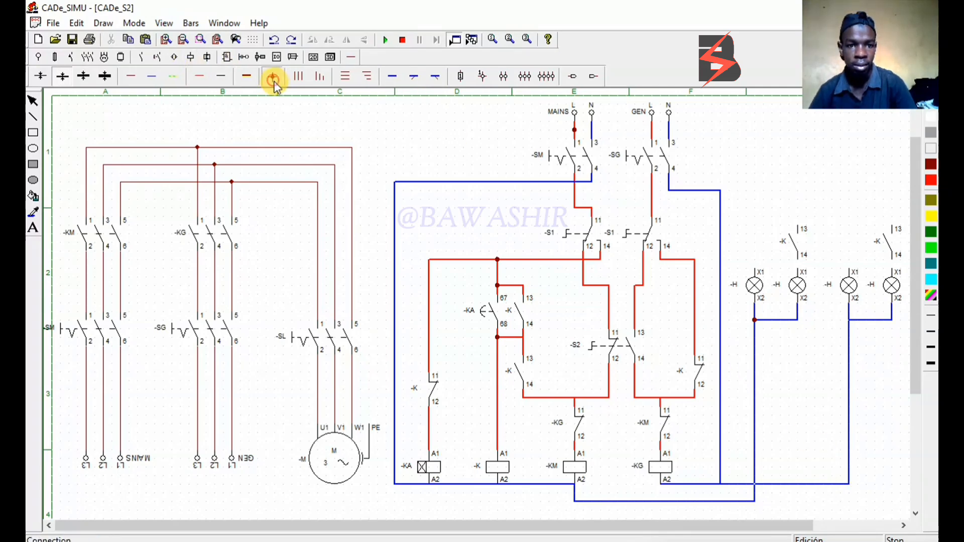
left_click(849, 321)
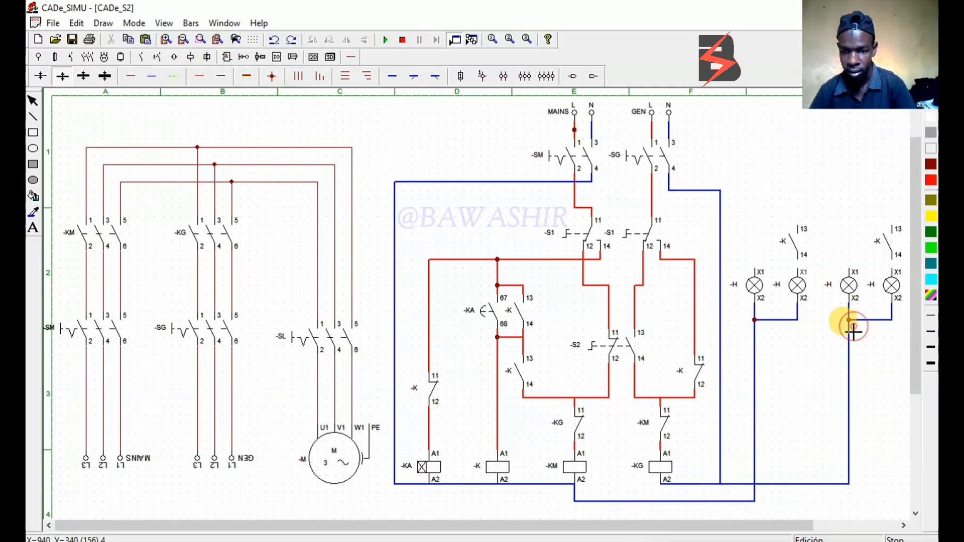
Add a junction where the generator's neutral from -SG meets the blue line from A2 of coil -KG
left_click(721, 485)
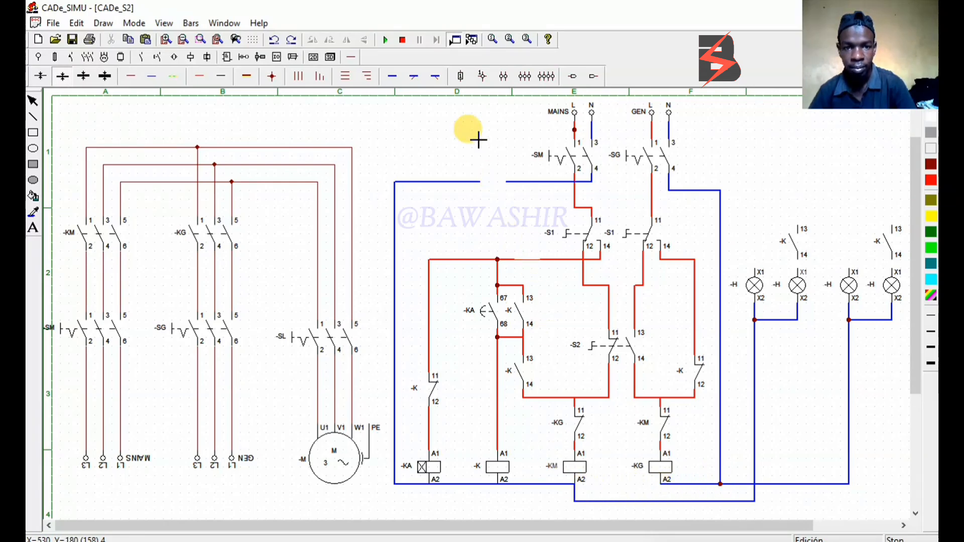
left_click(28, 104)
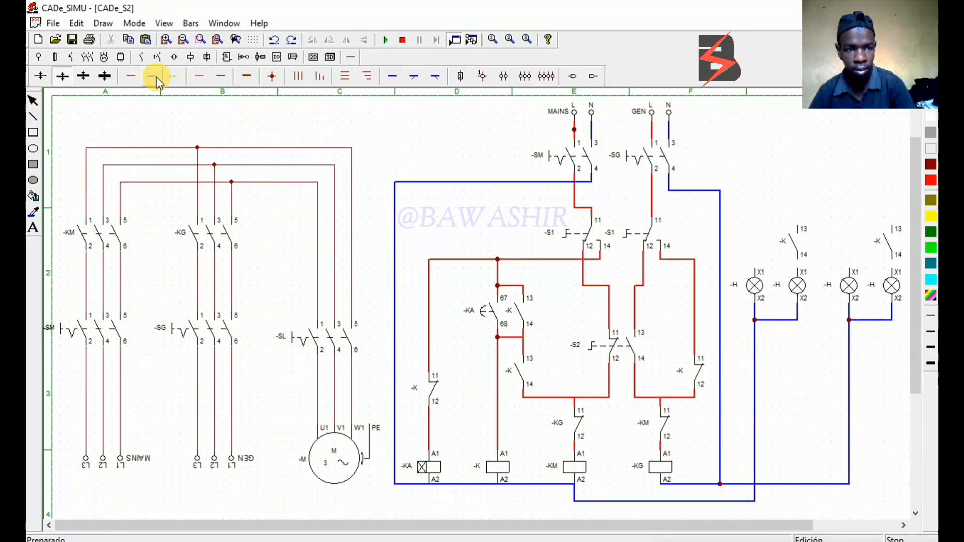
Wire terminal 14 of both lamp contacts in red to X1 below, and the -SM phase output to the first lamp's X1 and second lamp contact's terminal 13
left_click(199, 80)
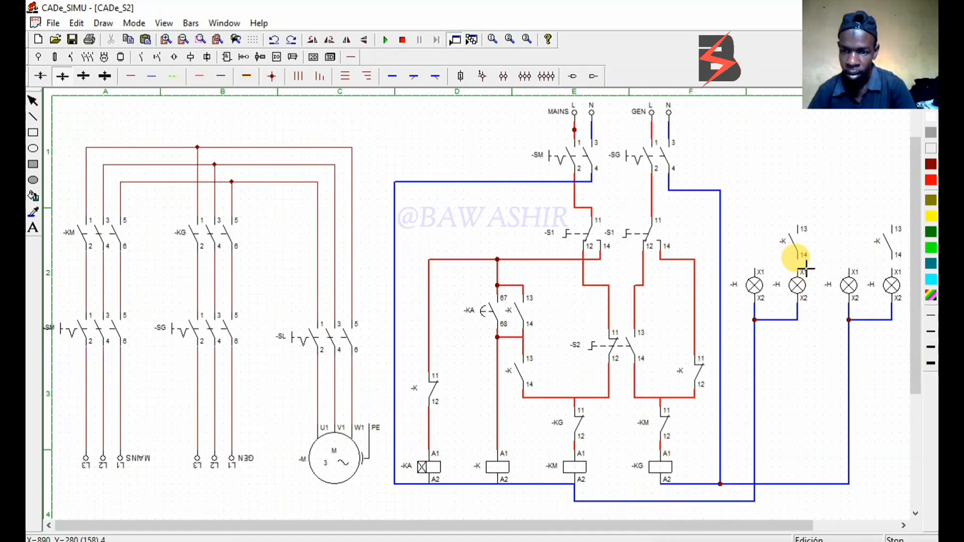
left_click_drag(803, 267, 803, 272)
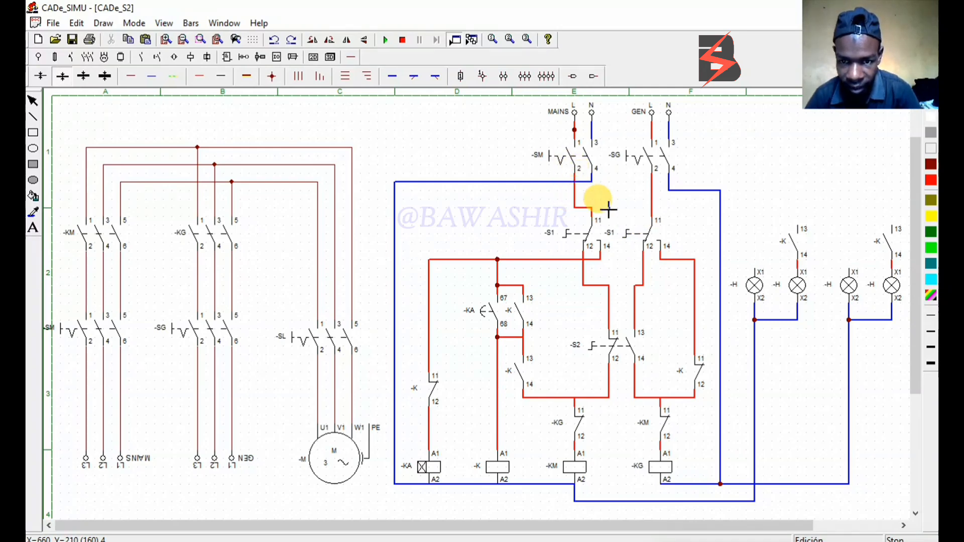
mouse_move(596, 214)
left_mouse_down()
mouse_move(762, 224)
mouse_move(757, 269)
left_mouse_up()
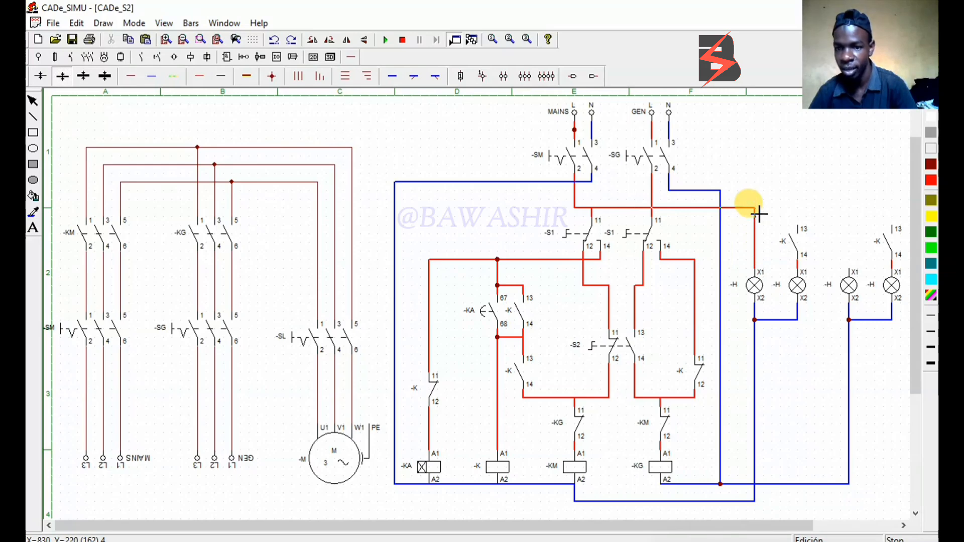
left_click_drag(758, 213, 802, 230)
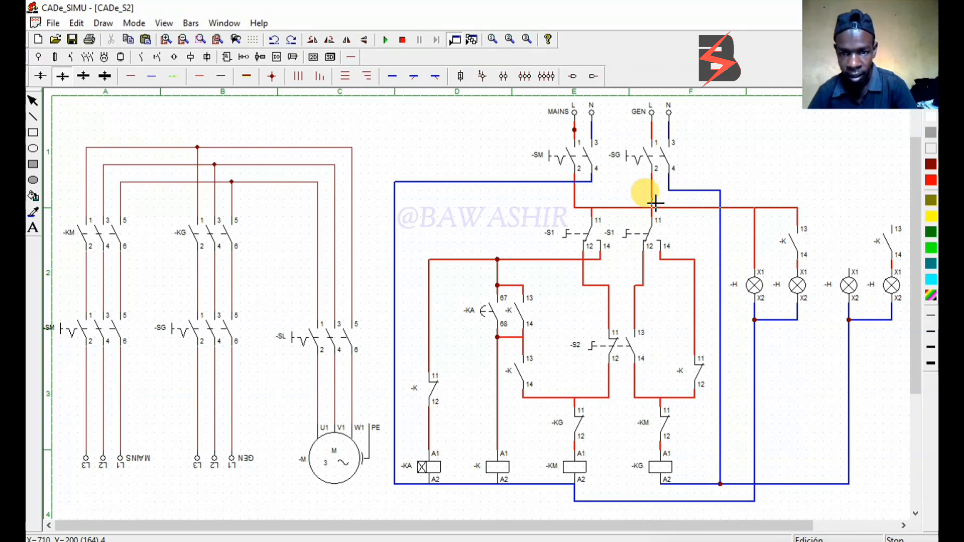
Wire the -SG phase output in red to the third lamp's X1 and terminal 13 of the fourth lamp's contact, with a junction at the -SG branch
mouse_move(654, 202)
left_mouse_down()
mouse_move(849, 217)
mouse_move(856, 271)
left_mouse_up()
mouse_move(855, 206)
left_mouse_down()
mouse_move(896, 211)
mouse_move(897, 229)
left_mouse_up()
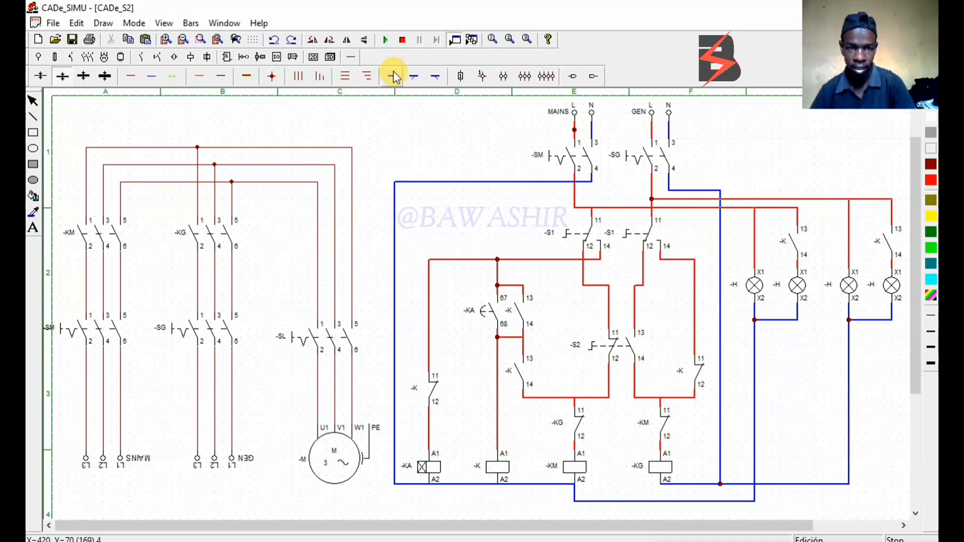
left_click(33, 100)
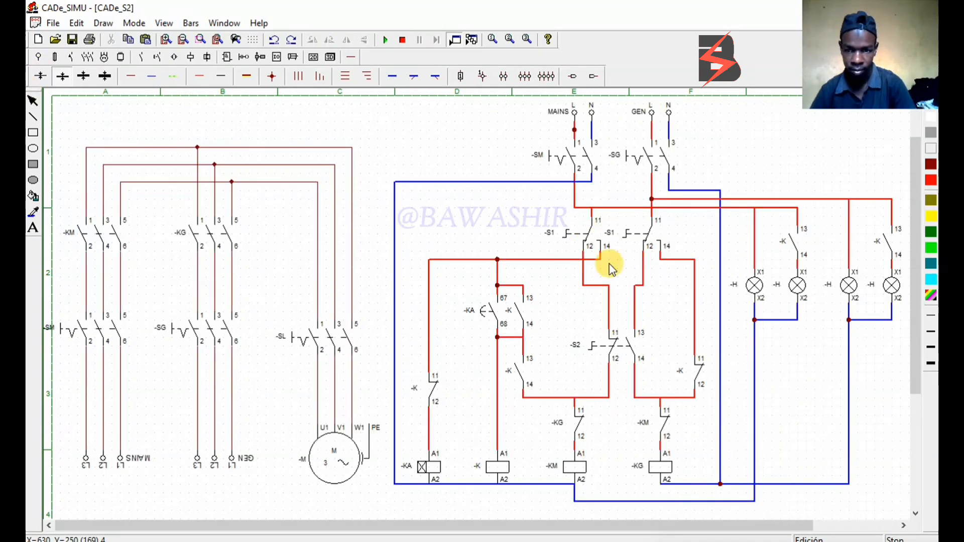
Name the first indicator lamp MA and the second indicator lamp ML
double_click(758, 285)
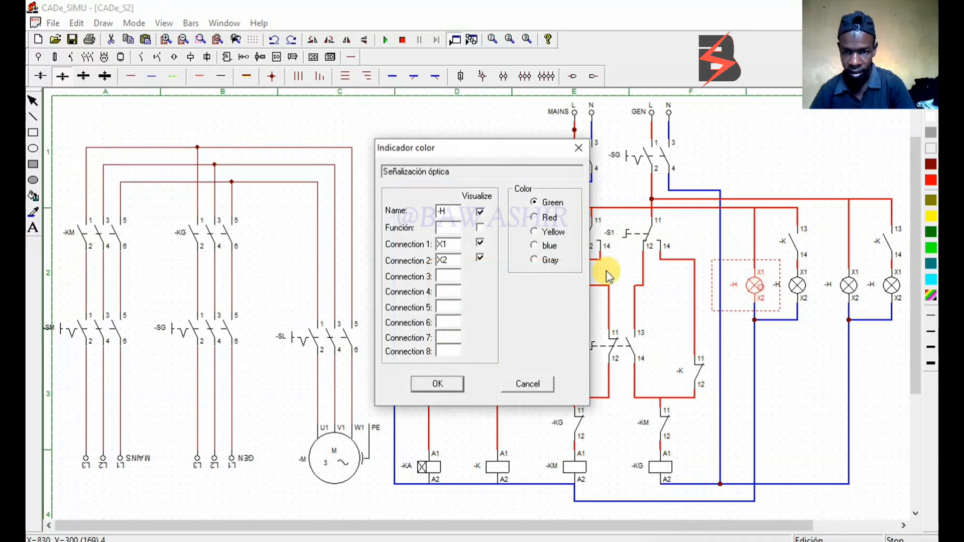
left_click(458, 213)
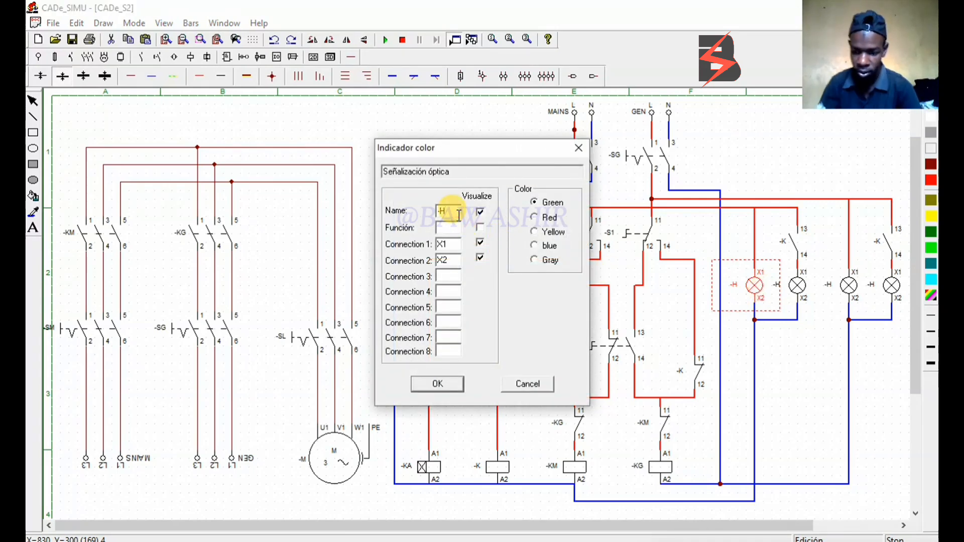
type("MA")
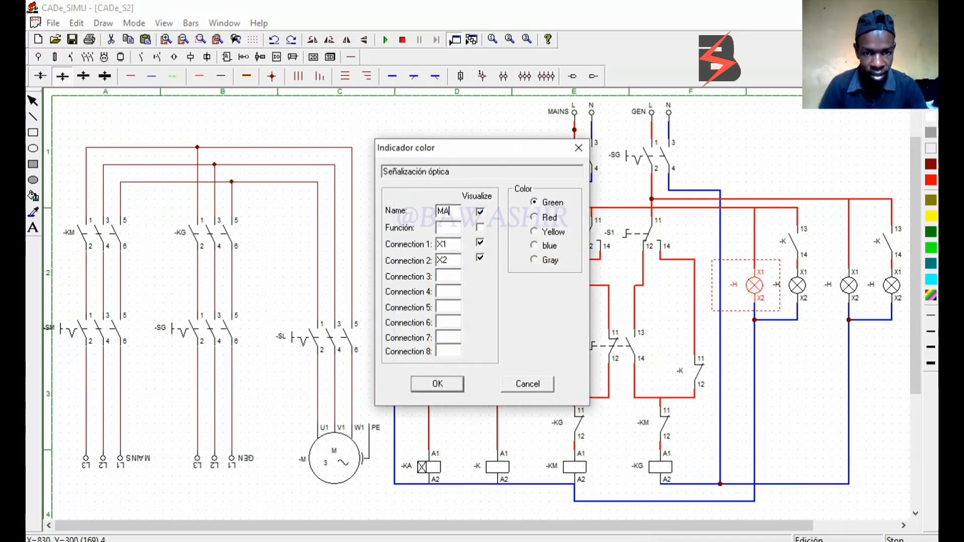
left_click(449, 386)
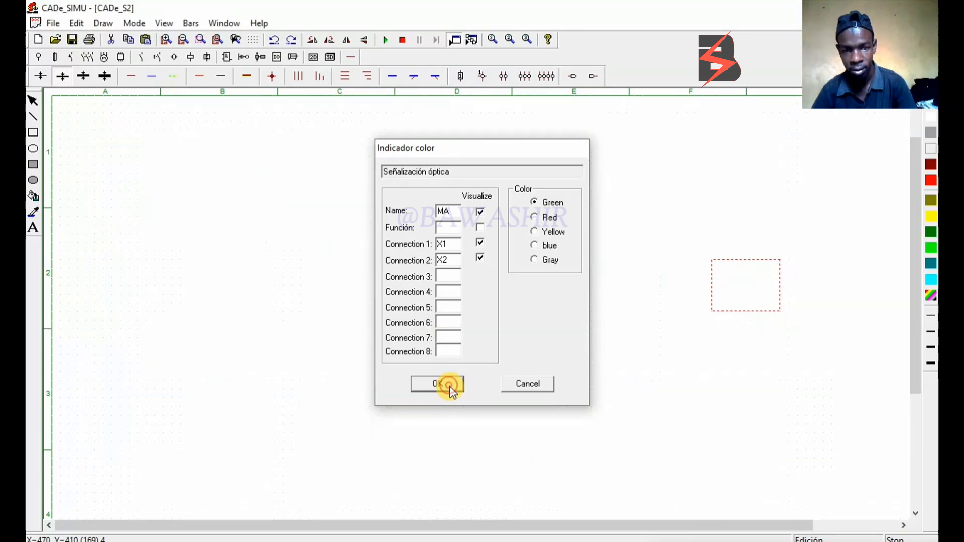
left_click(797, 290)
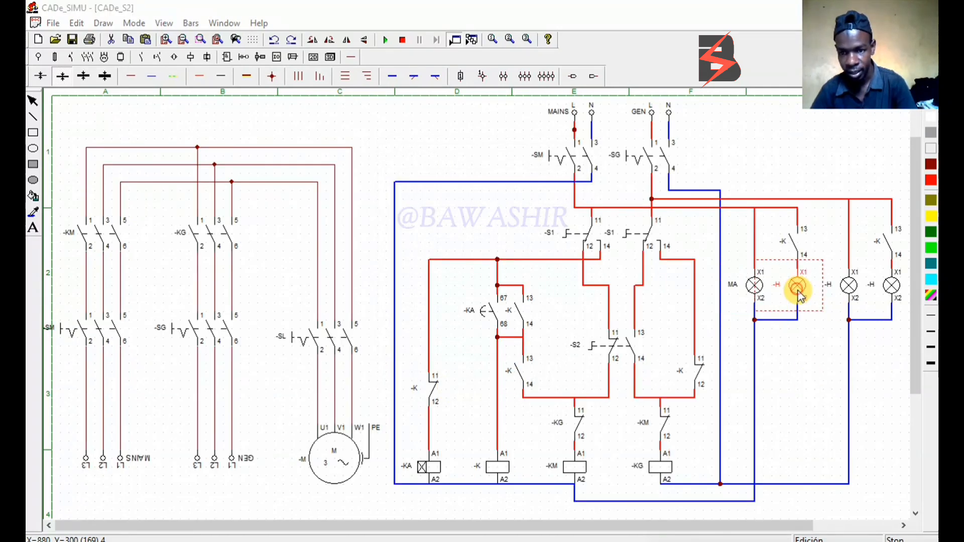
double_click(798, 291)
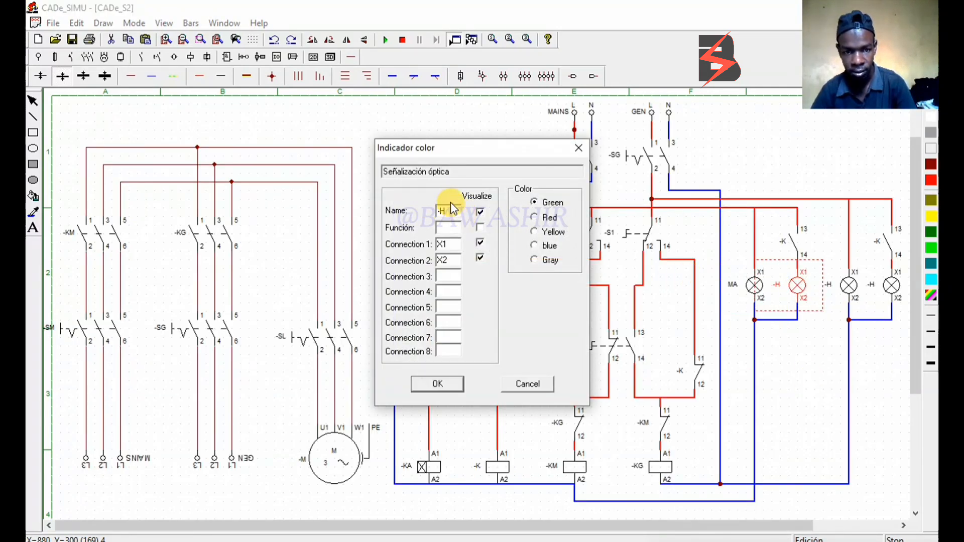
left_click(453, 212)
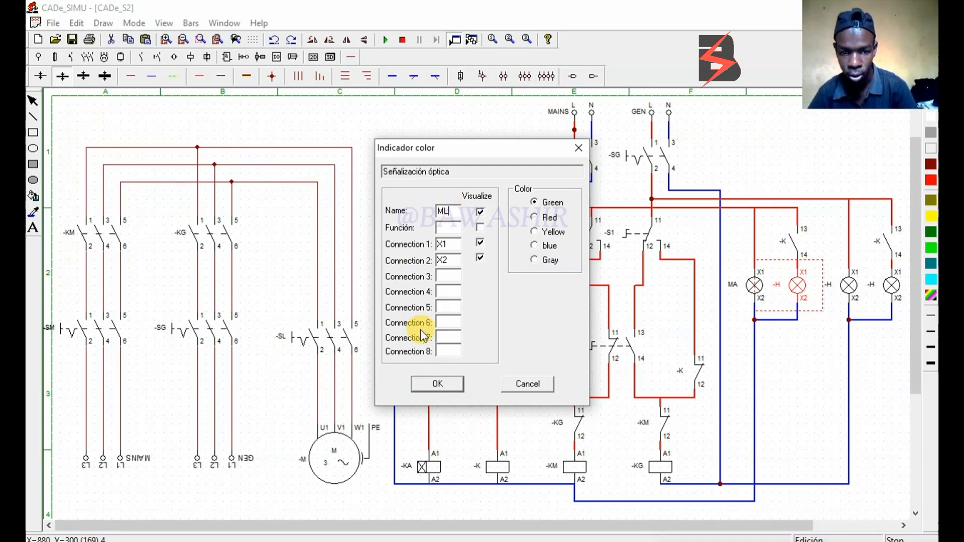
left_click(426, 390)
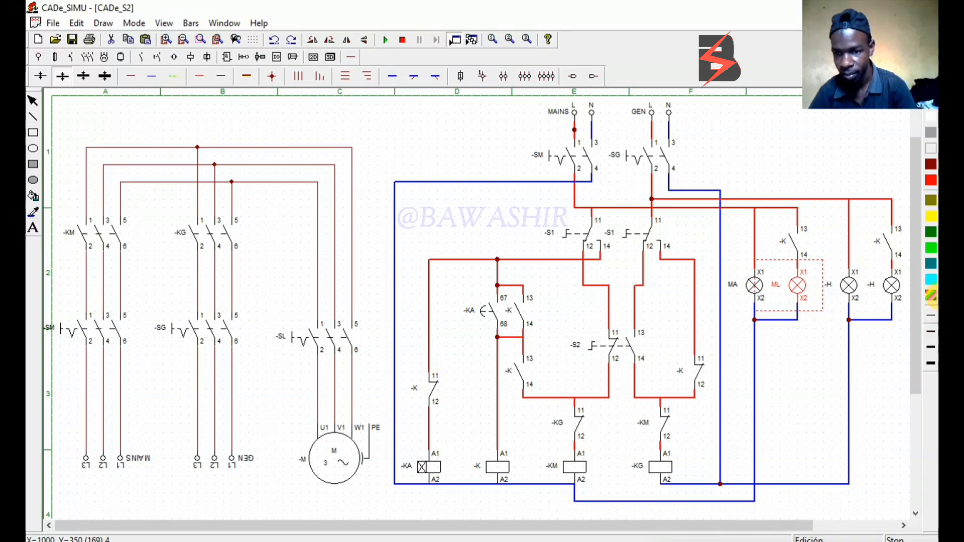
Name the third indicator lamp GA and the fourth indicator lamp GL
double_click(847, 282)
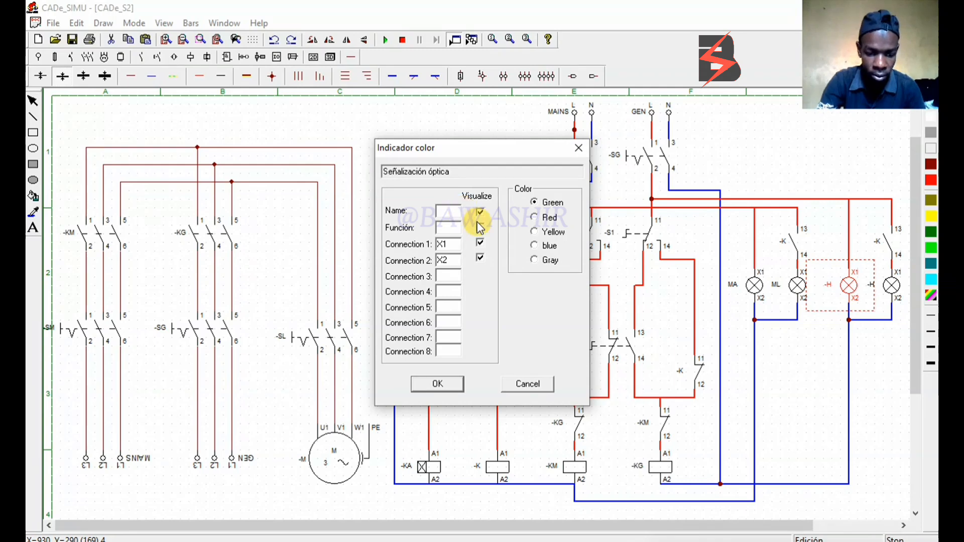
type("GA")
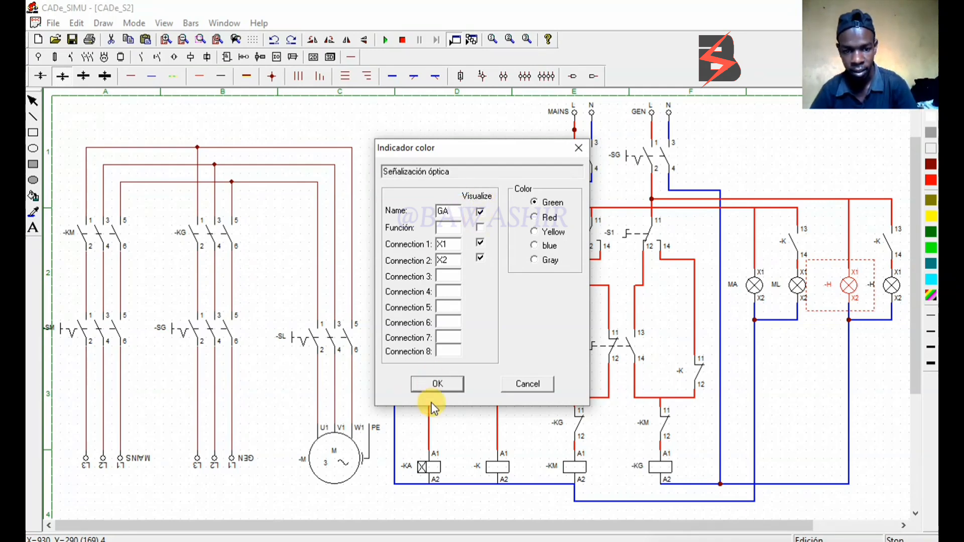
left_click(462, 390)
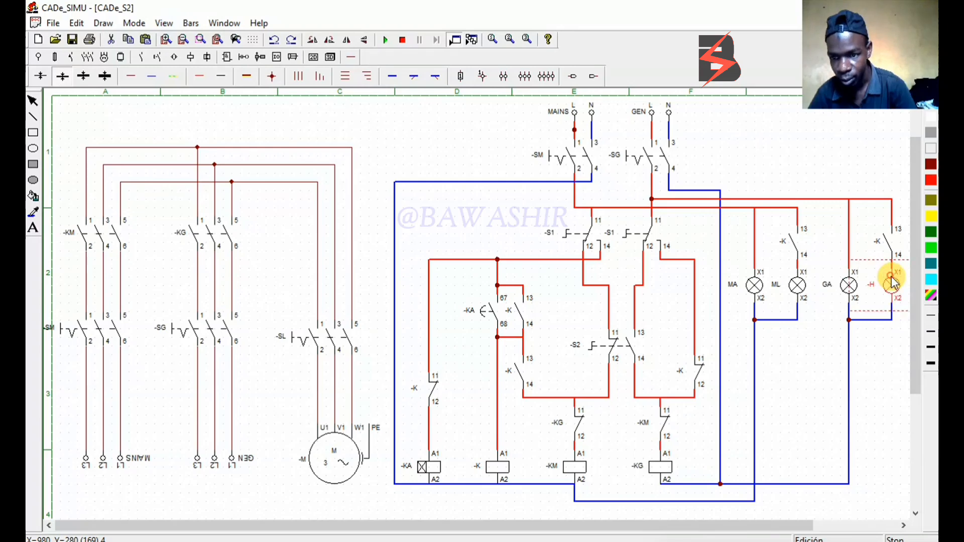
double_click(892, 284)
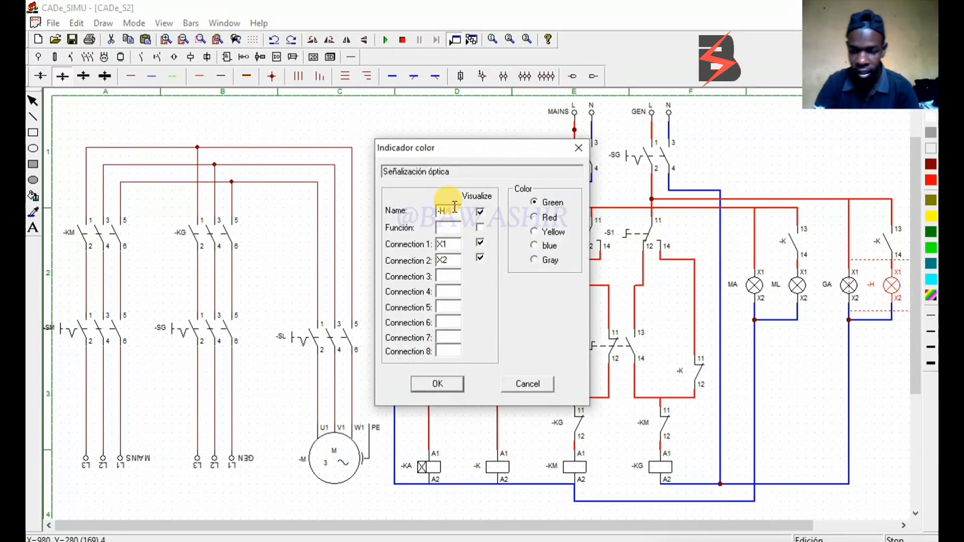
type("GL")
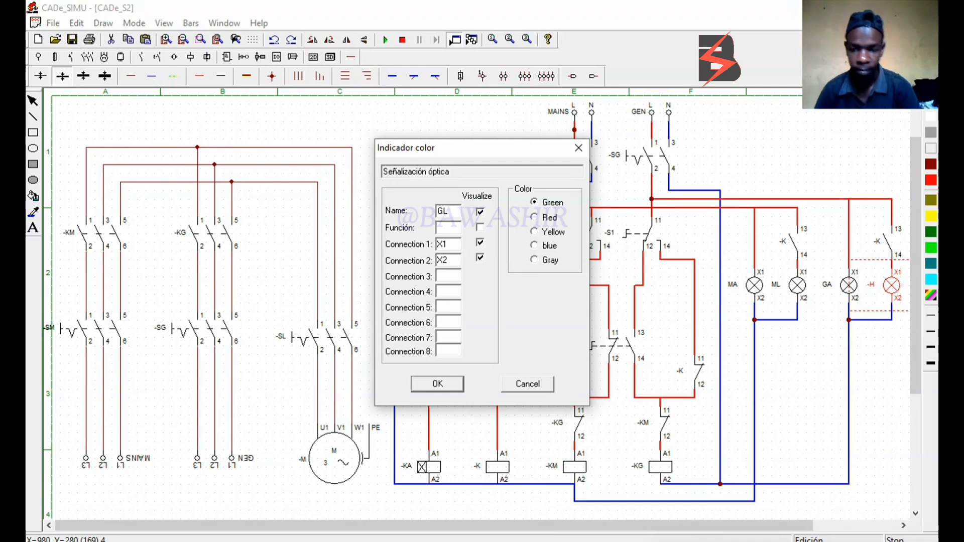
left_click(437, 384)
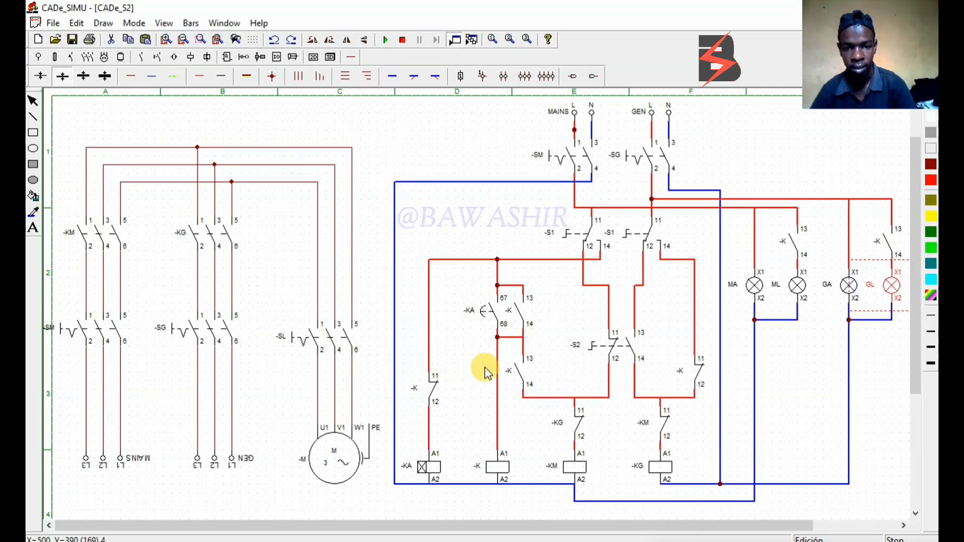
left_click(856, 510)
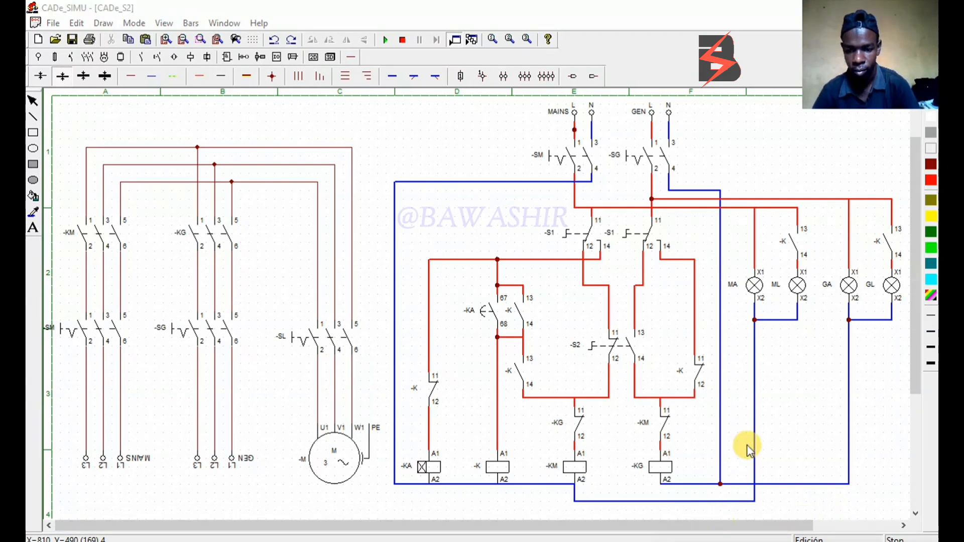
left_click(799, 248)
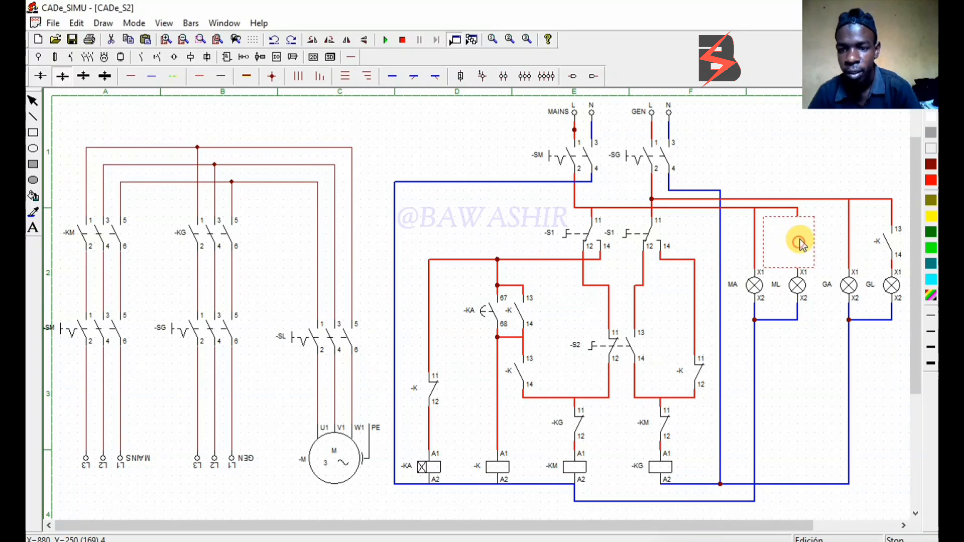
key("Delete")
key("ctrl+z")
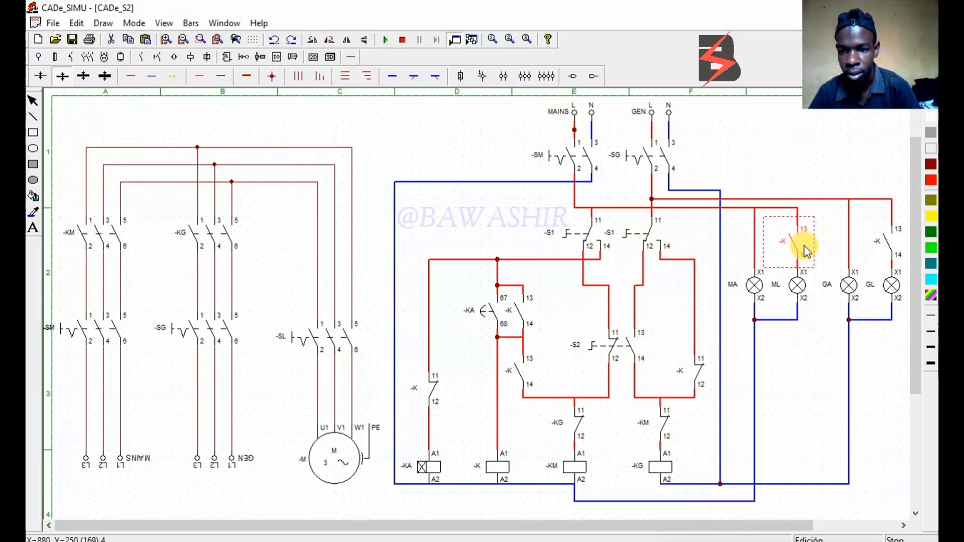
Name the contact above lamp ML -KM and the contact above lamp GL -KG
double_click(803, 246)
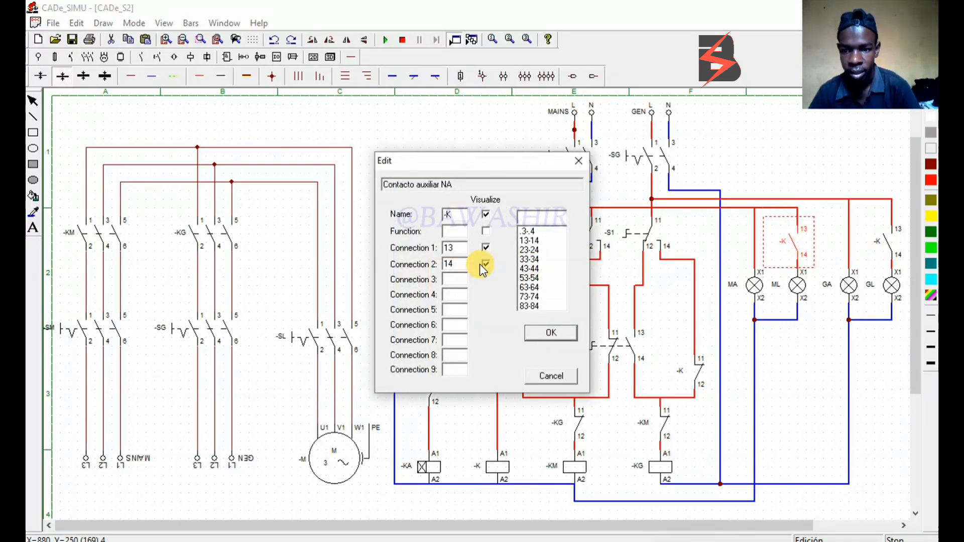
left_click(452, 216)
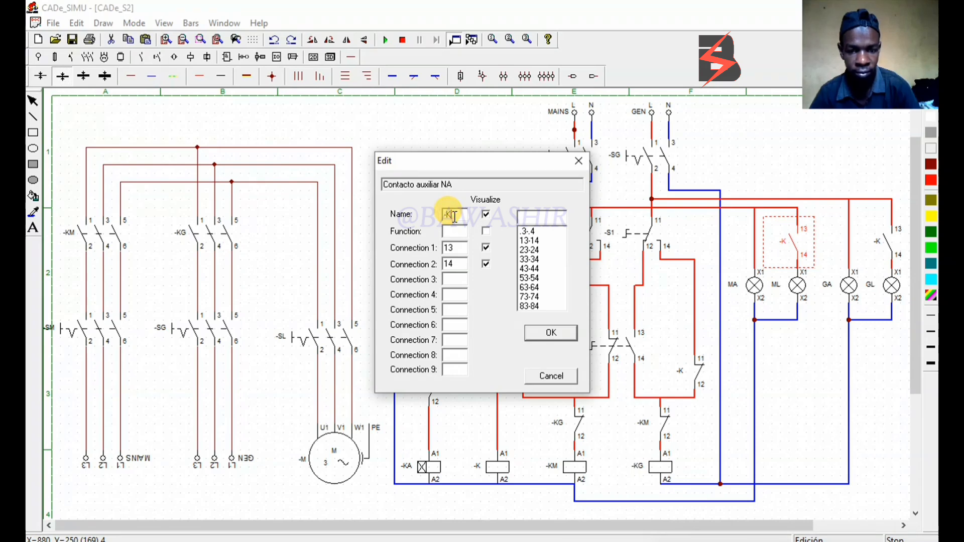
type("M")
left_click(550, 335)
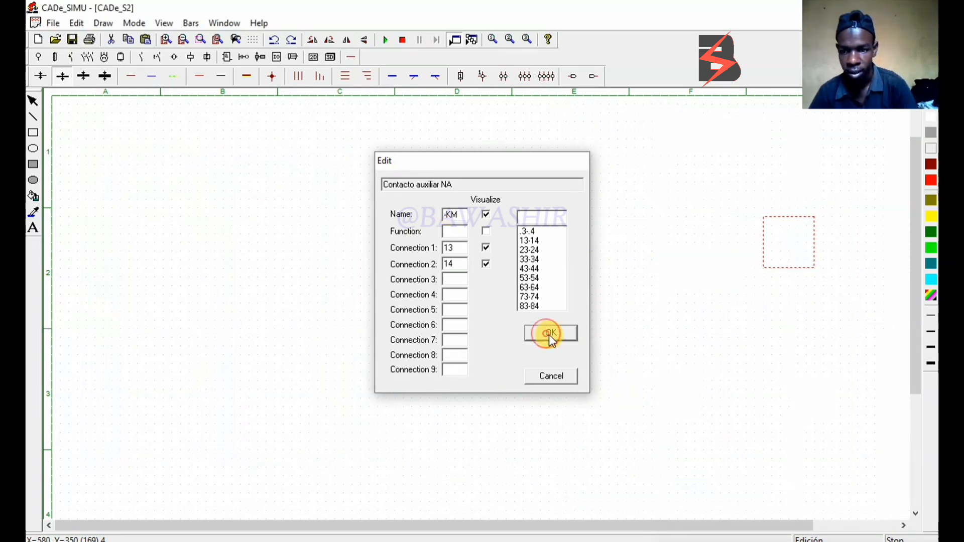
double_click(883, 246)
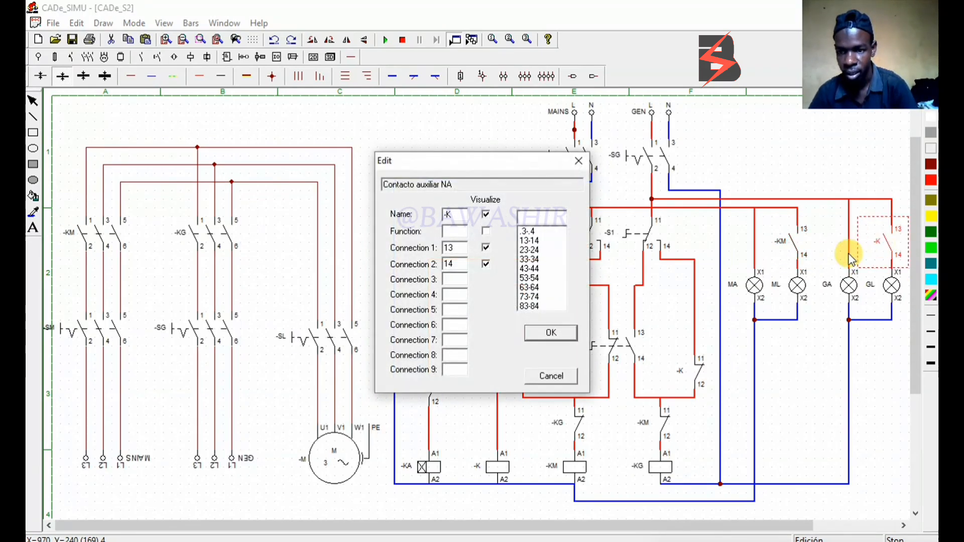
left_click(462, 216)
type("G")
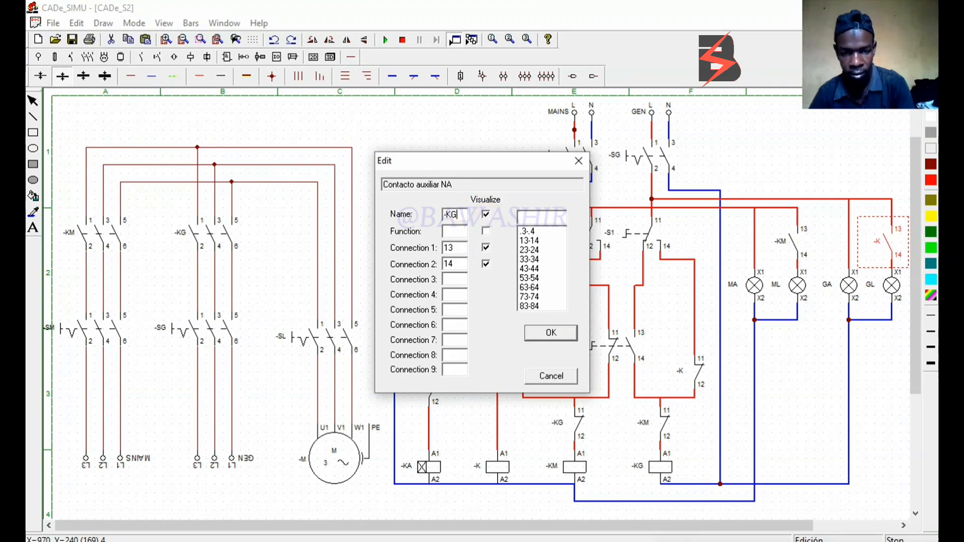
left_click(547, 333)
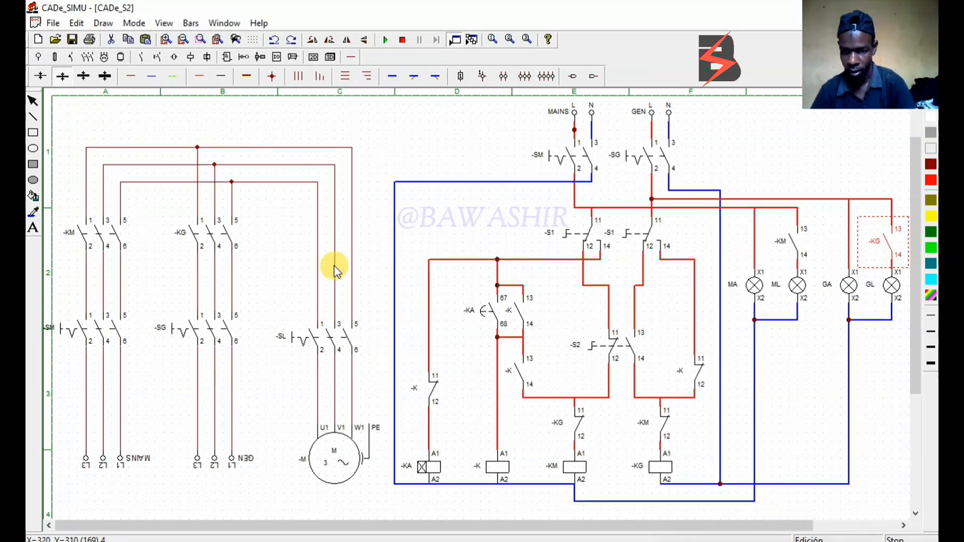
Start the simulation, then actuate switches -SG, -SL and -S2 to run the motor from the generator
left_click(386, 41)
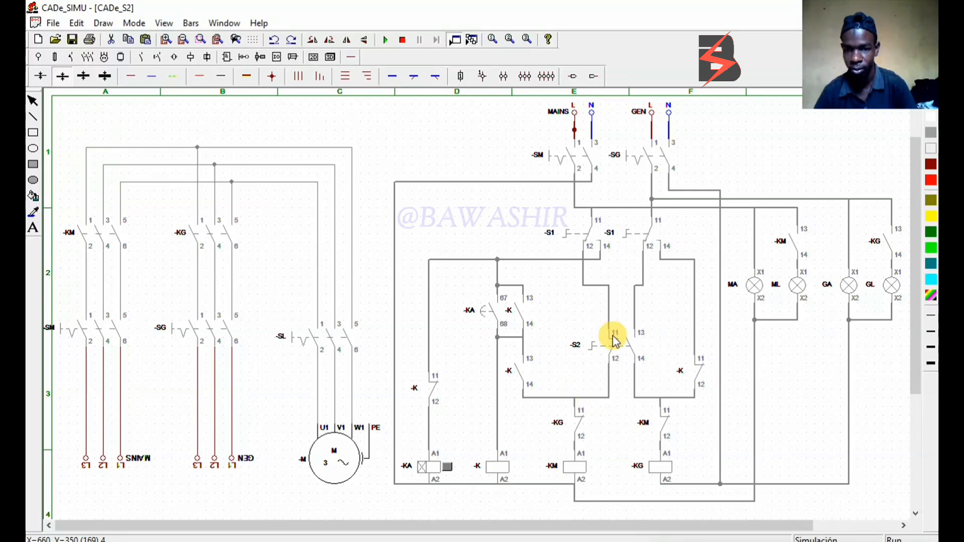
left_click(653, 155)
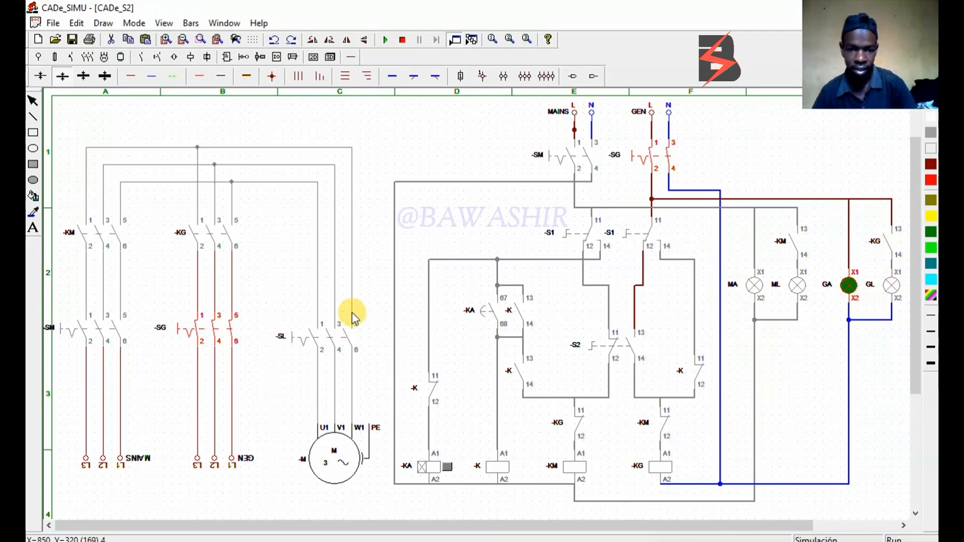
left_click(313, 334)
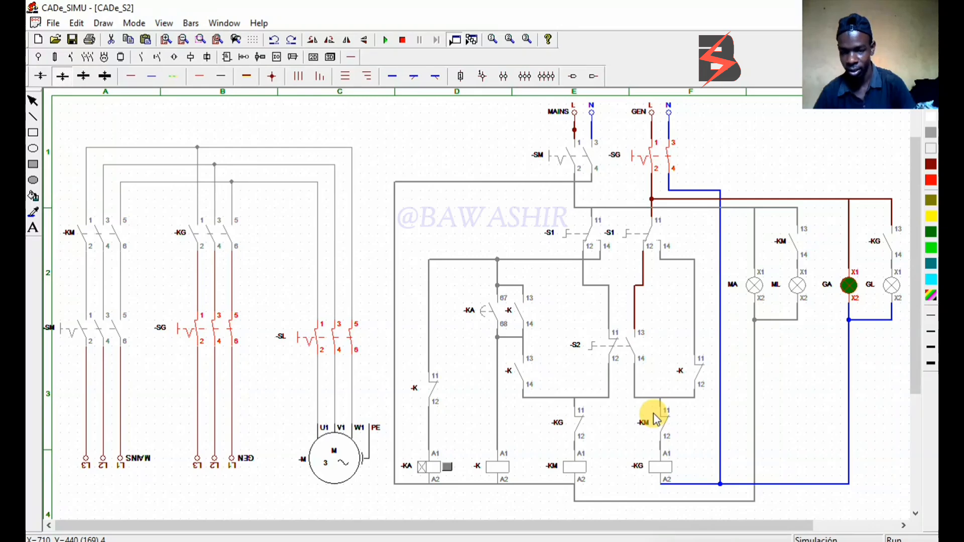
left_click(622, 347)
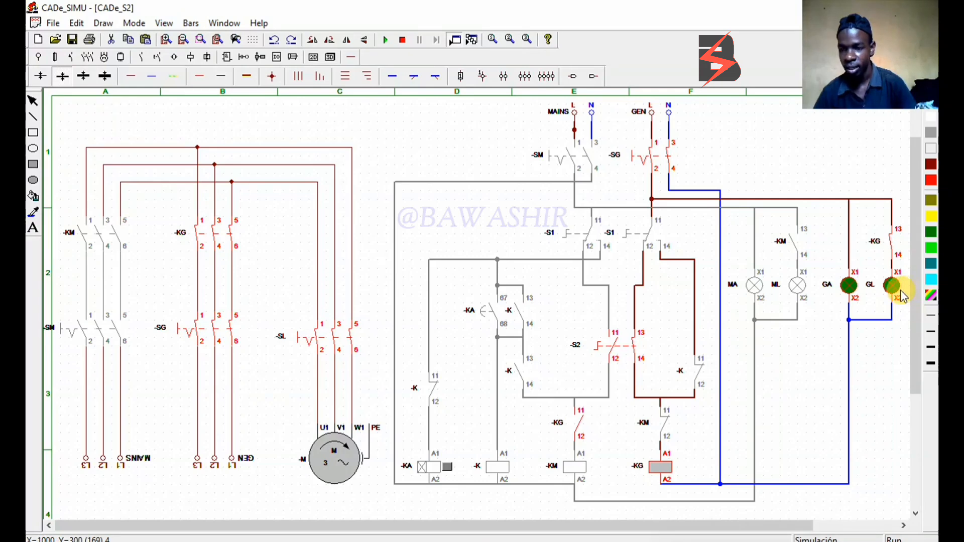
Close switch -SM, reset -S2 to transfer the motor to mains manually, and change selector -S1 to its other position
left_click(617, 348)
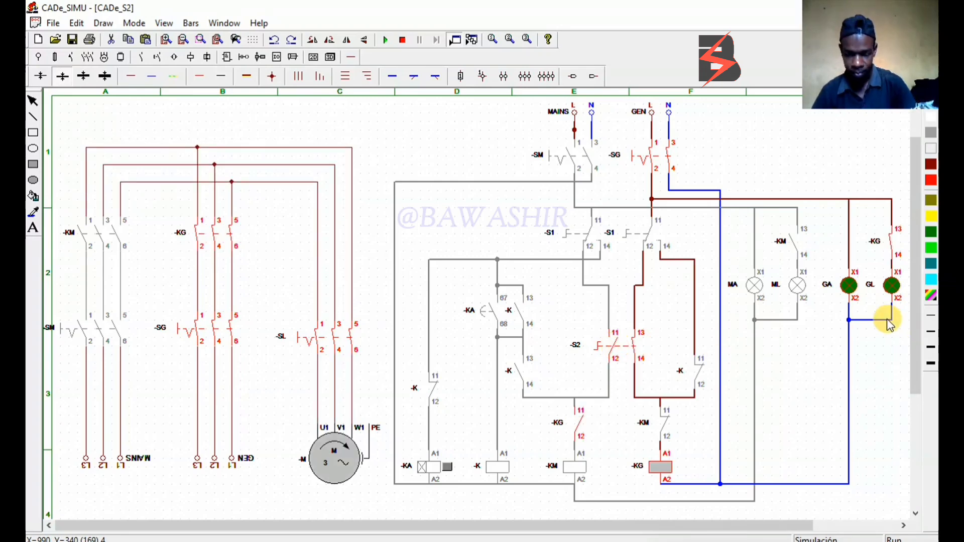
left_click(580, 161)
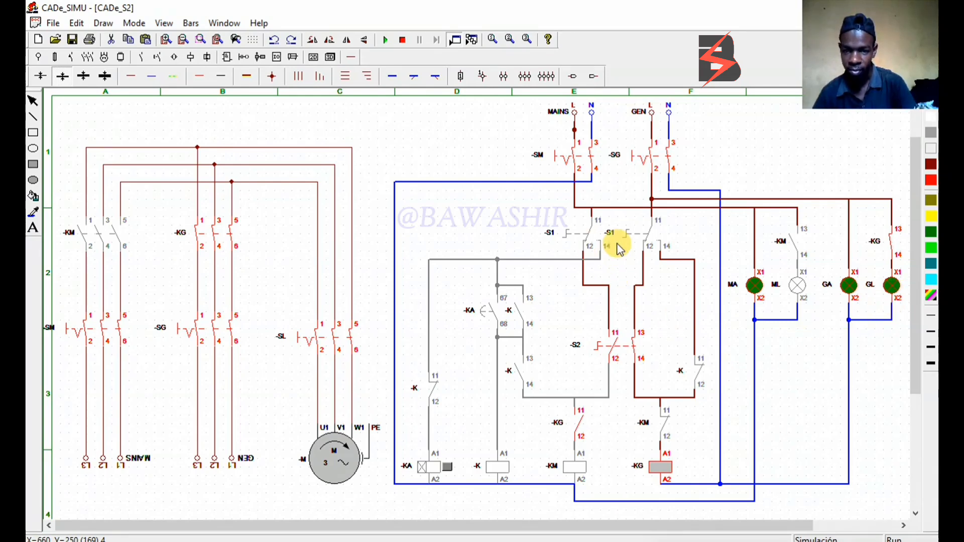
left_click(624, 354)
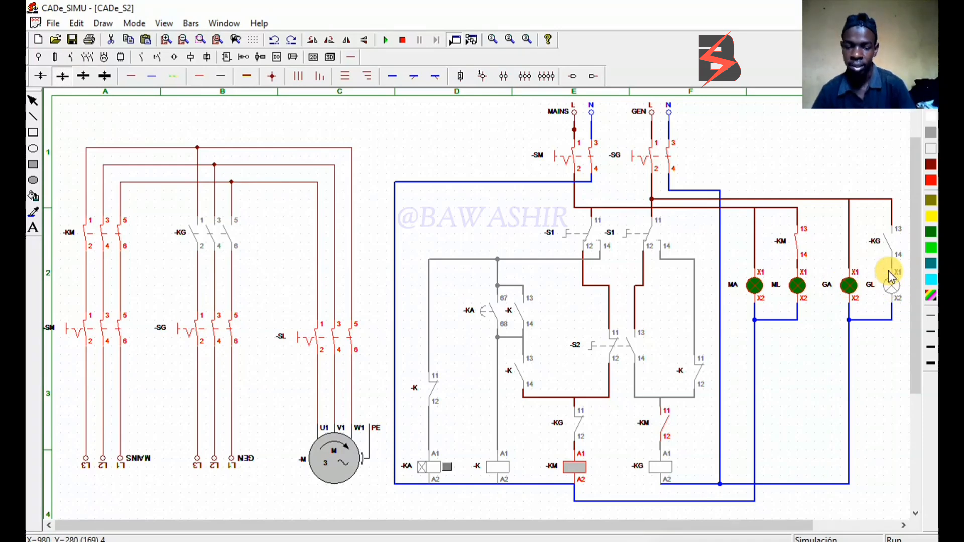
left_click(625, 238)
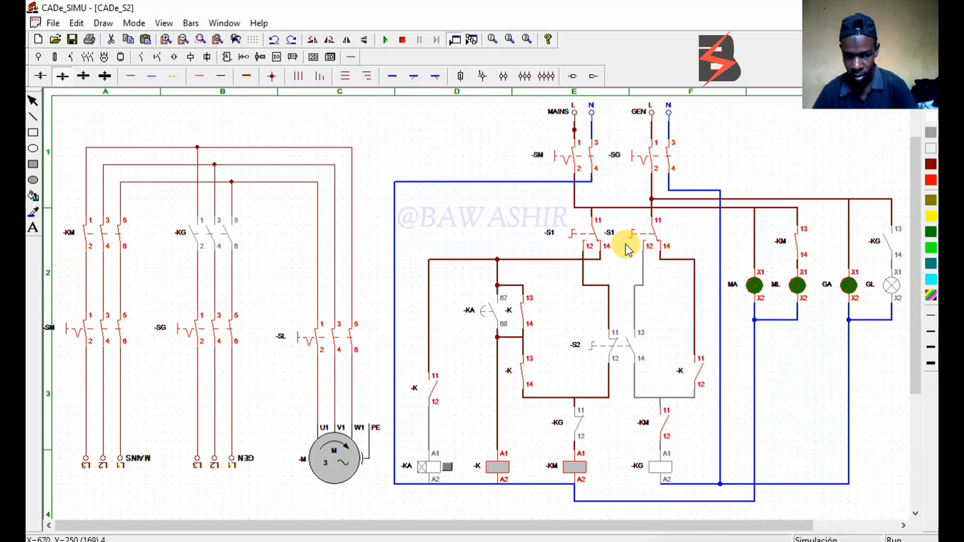
Stop the simulation and set the on-delay timer coil -KA to 5 with the x 1 Seg multiplier
left_click(402, 40)
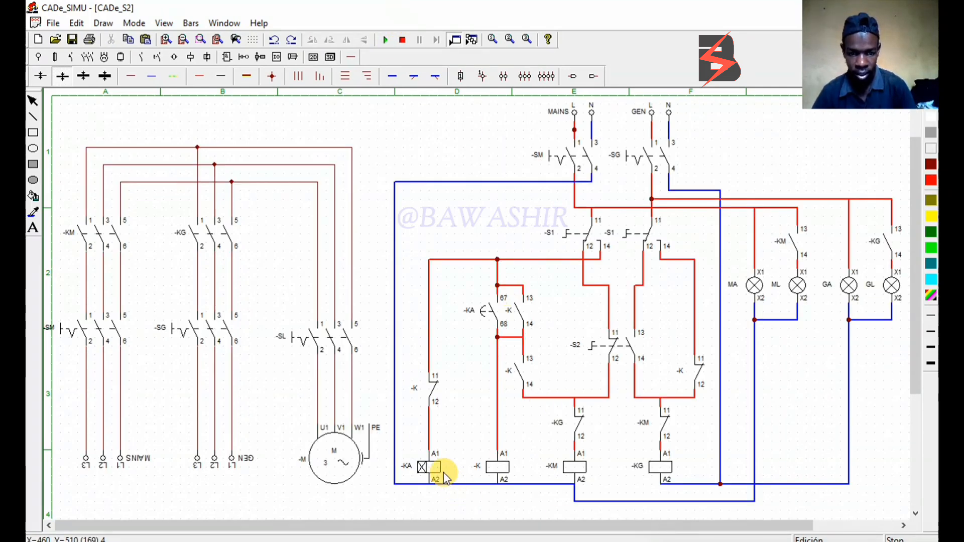
double_click(435, 468)
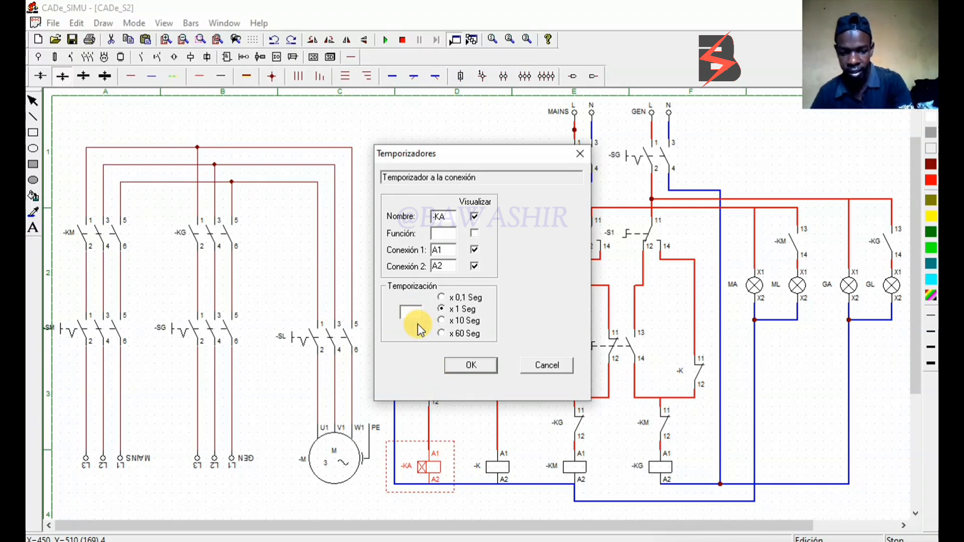
double_click(399, 317)
type("5")
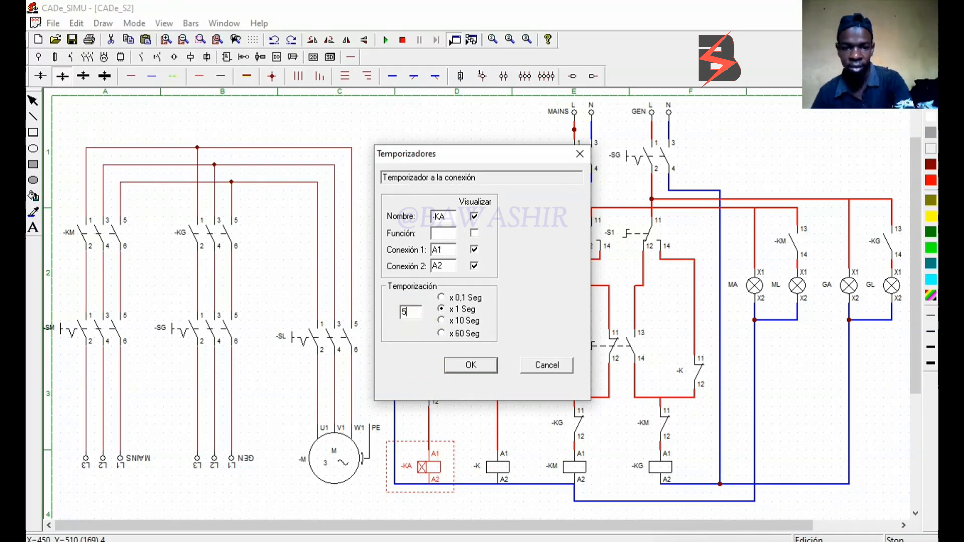
left_click(456, 358)
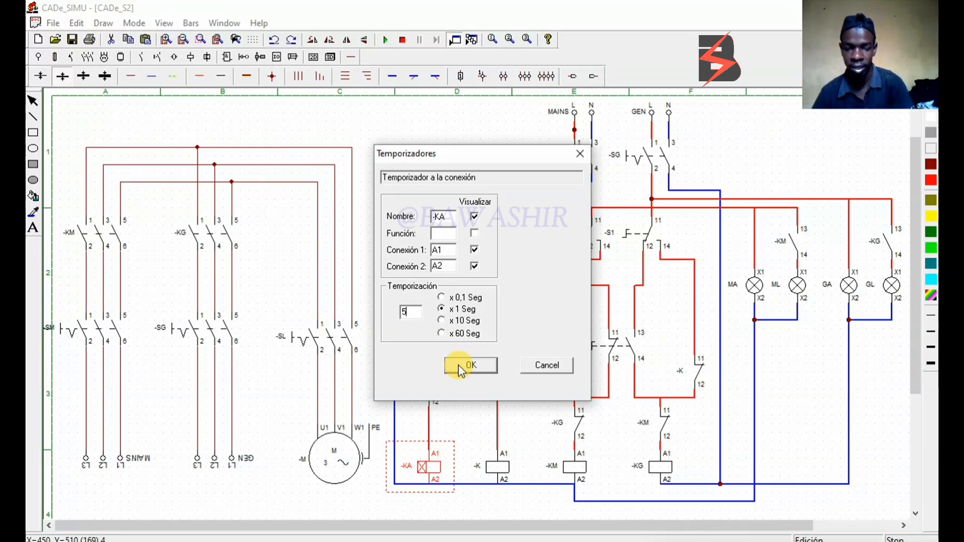
left_click(459, 366)
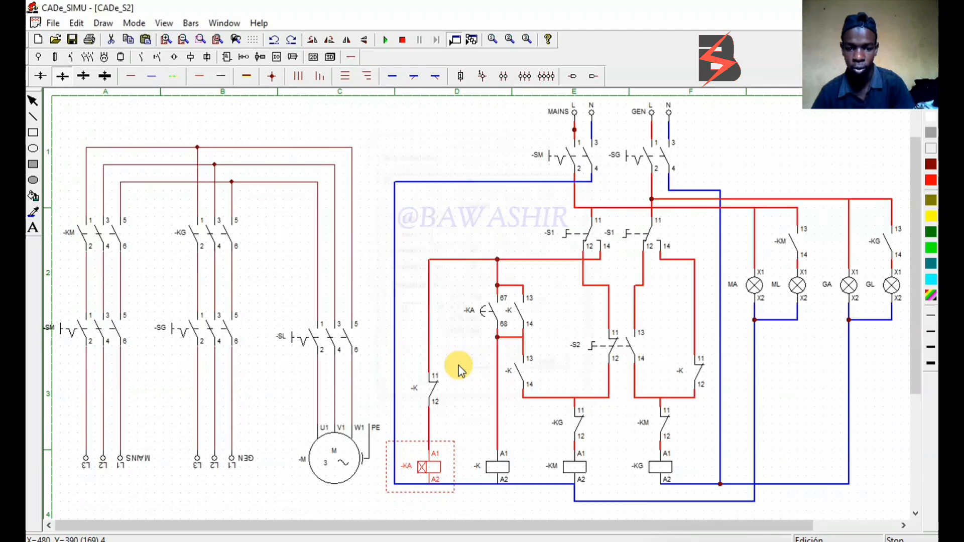
Restart the simulation with -S1 and -SL actuated, then close -SG followed by -SM to test the automatic generator-to-mains changeover
left_click(385, 41)
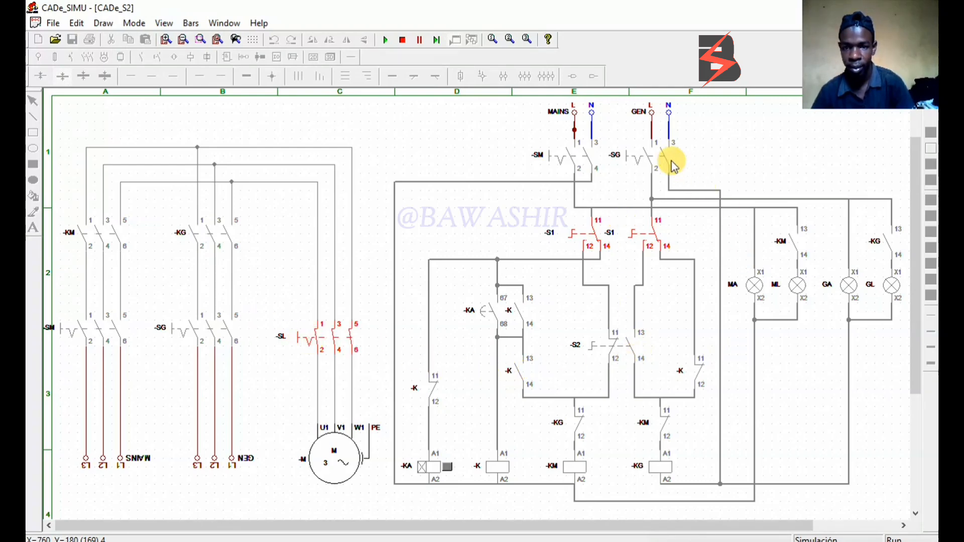
left_click(644, 158)
left_click(645, 157)
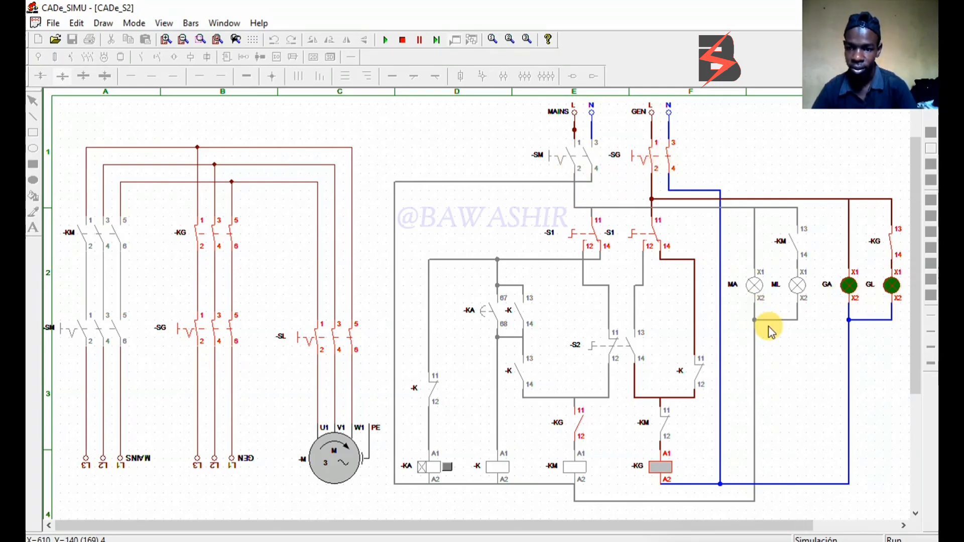
left_click(583, 161)
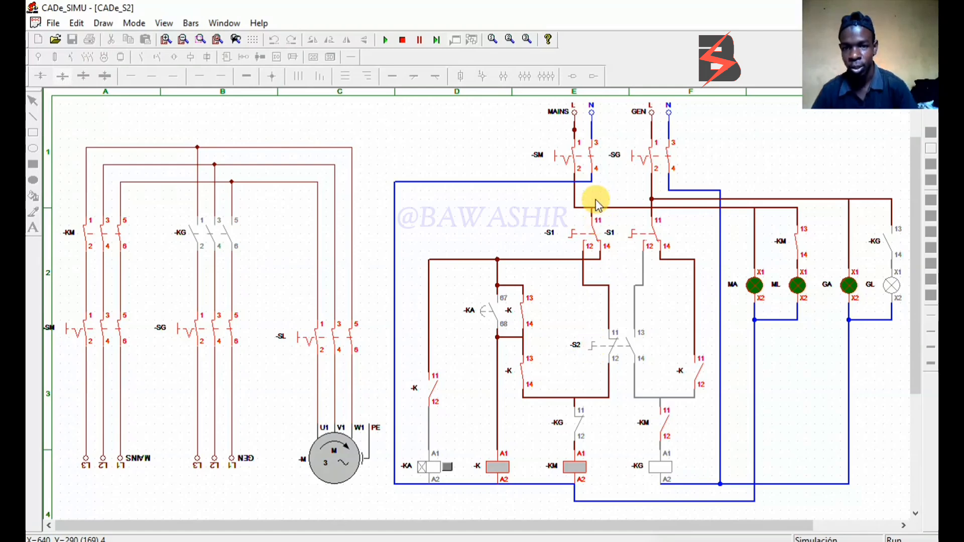
Toggle switch -S2 on and off while -S1 is in the automatic position to test manual selection in that mode
left_click(624, 351)
left_click(624, 350)
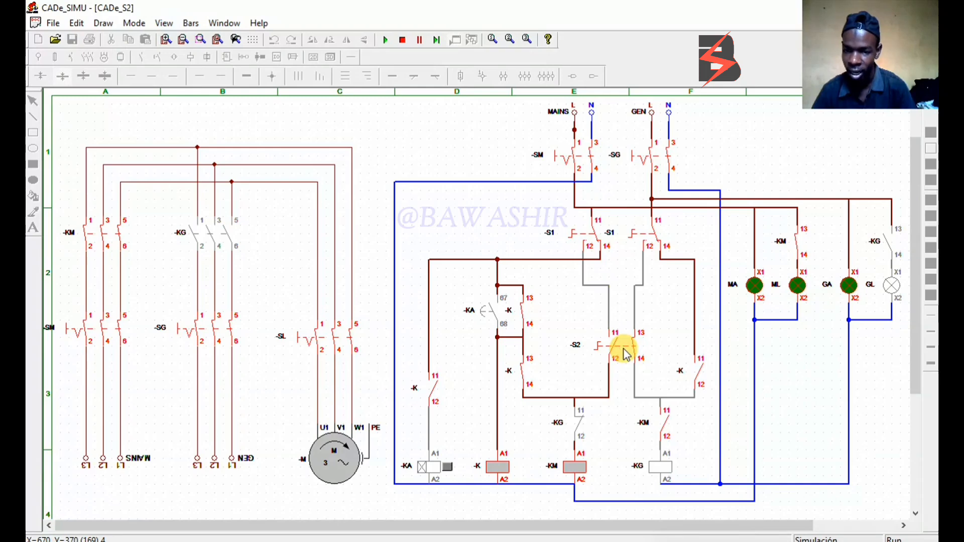
left_click(624, 351)
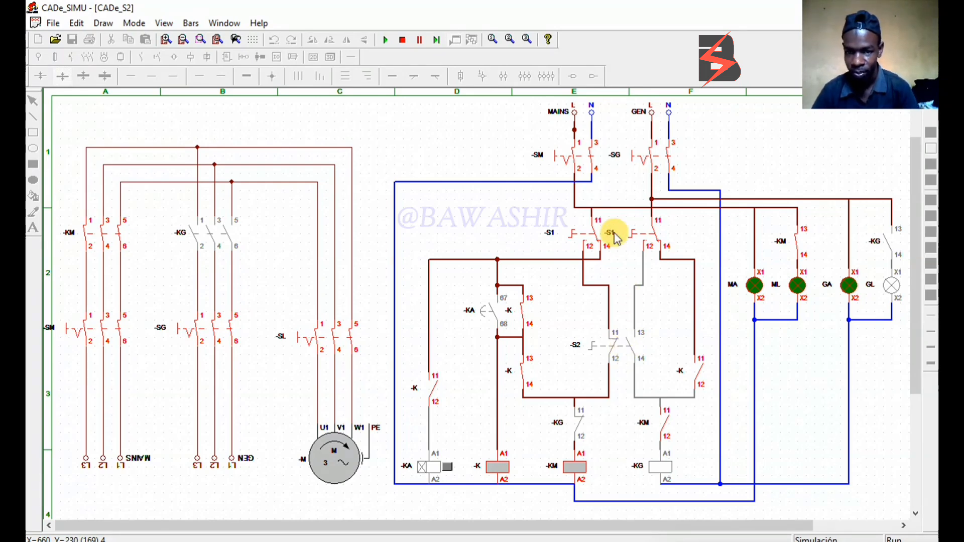
Return selector -S1 to manual and toggle -S2 repeatedly to switch the motor between mains and generator, ending on the generator
left_click(594, 239)
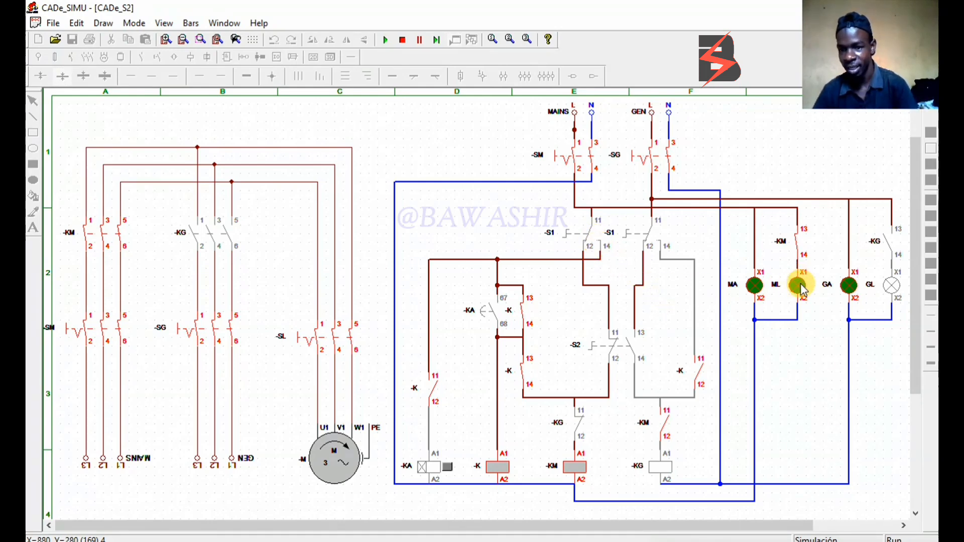
left_click(612, 346)
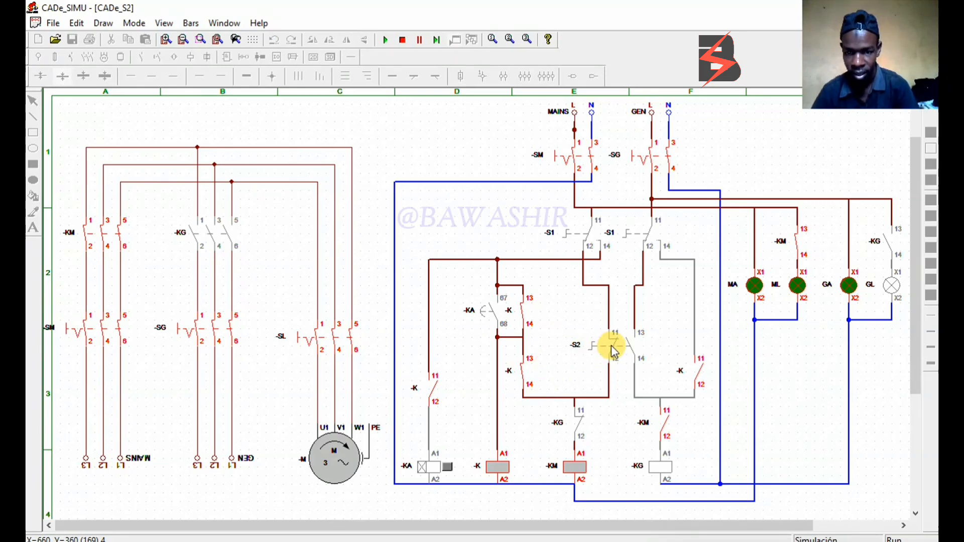
left_click(611, 348)
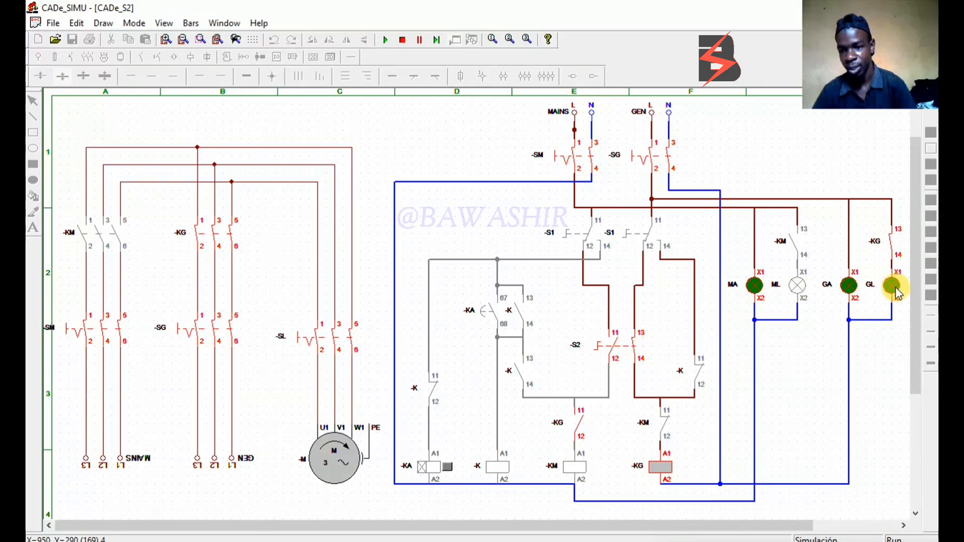
left_click(627, 345)
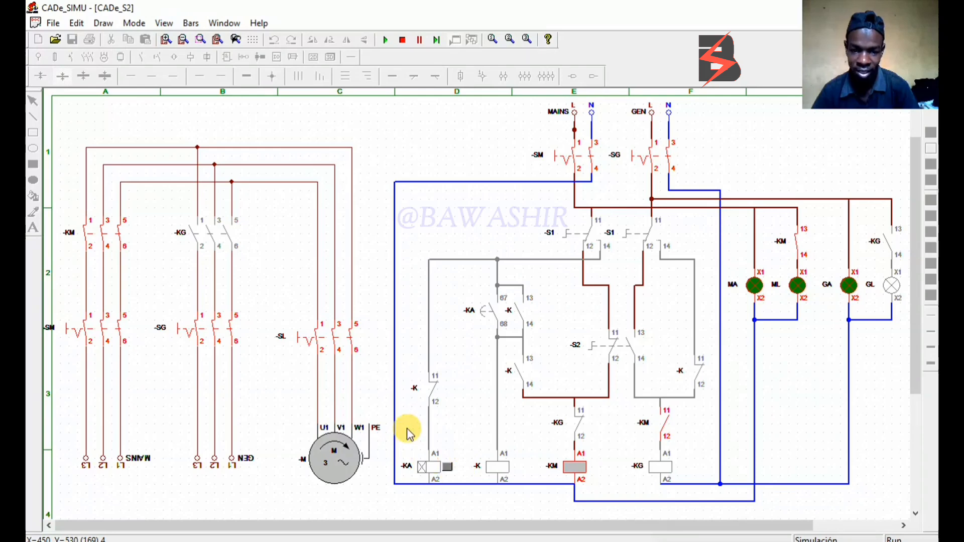
left_click(627, 351)
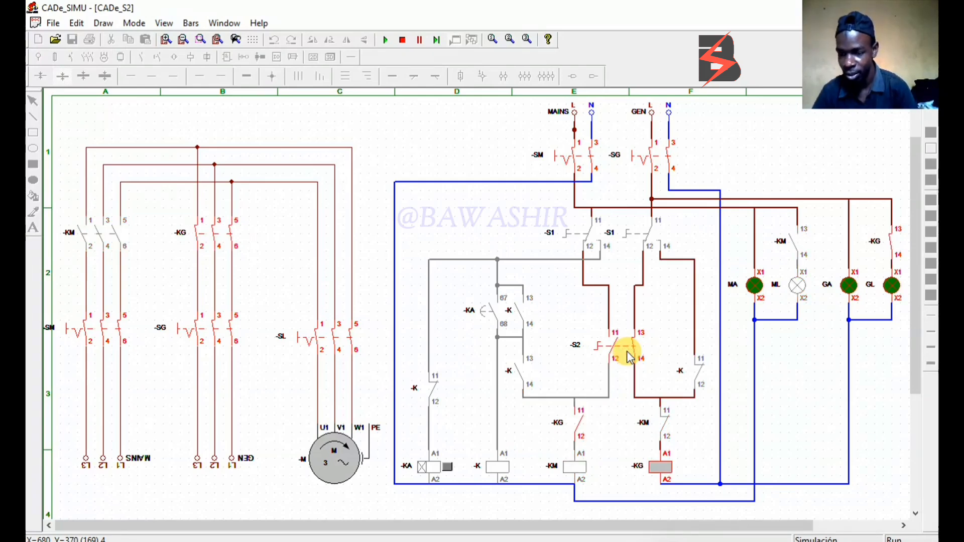